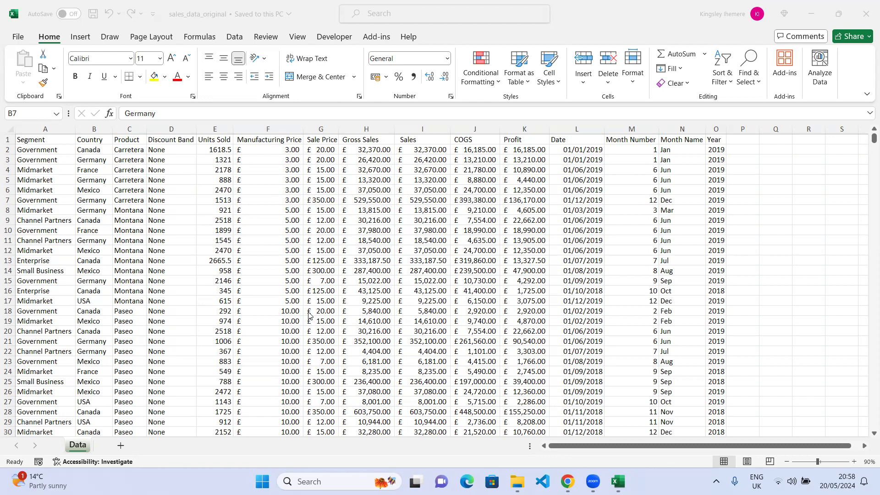
pyautogui.click(151, 266)
pyautogui.click(395, 263)
pyautogui.click(538, 262)
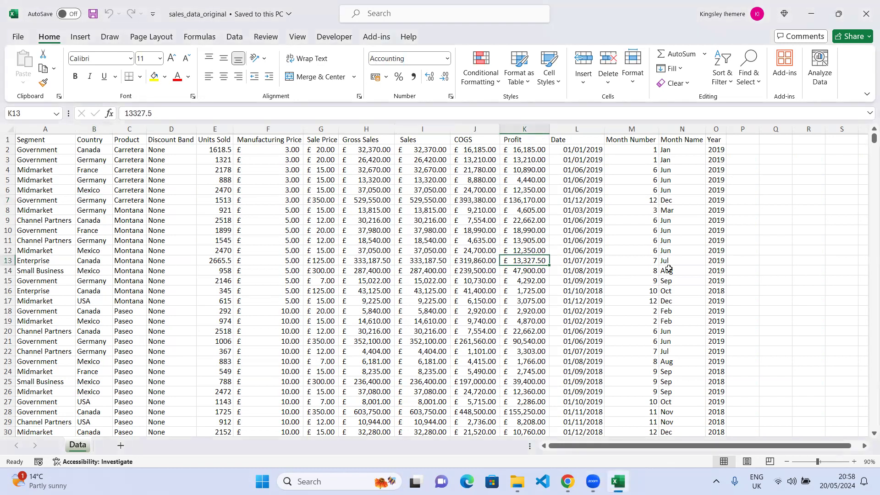
pyautogui.click(718, 249)
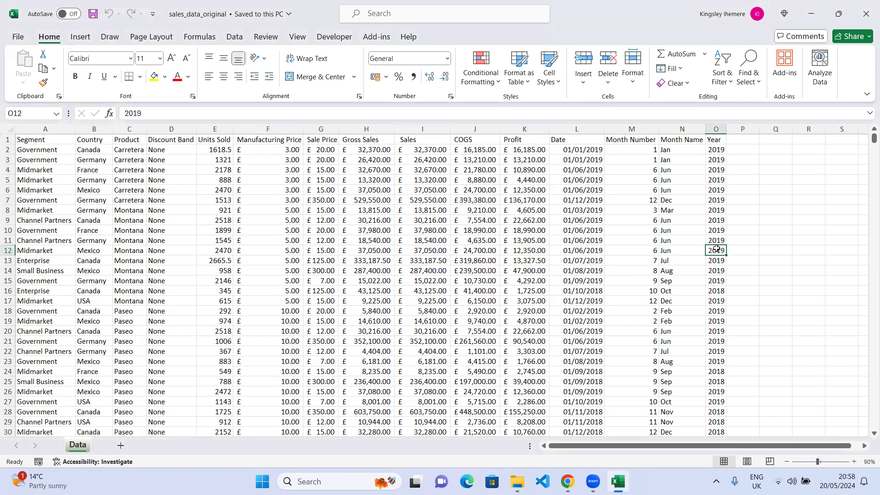
pyautogui.click(664, 201)
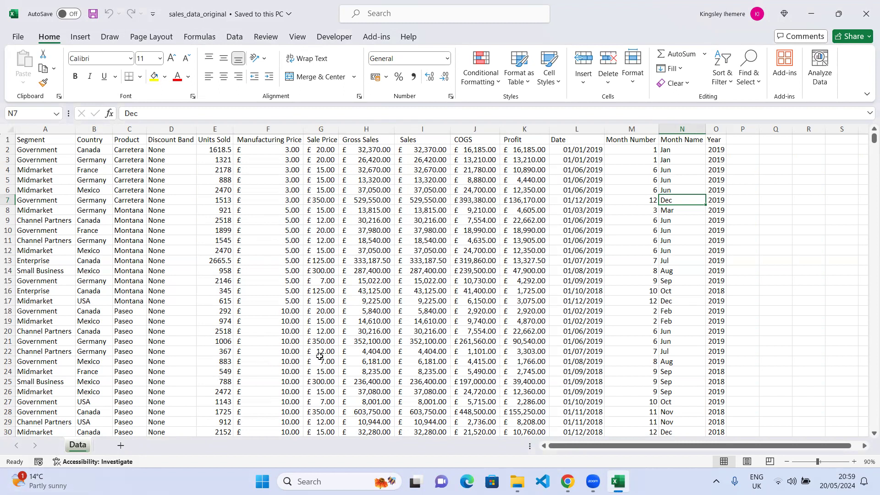
# - Duplicate the Data worksheet within the same workbook, placing the copy directly after the original
pyautogui.rightClick(75, 446)
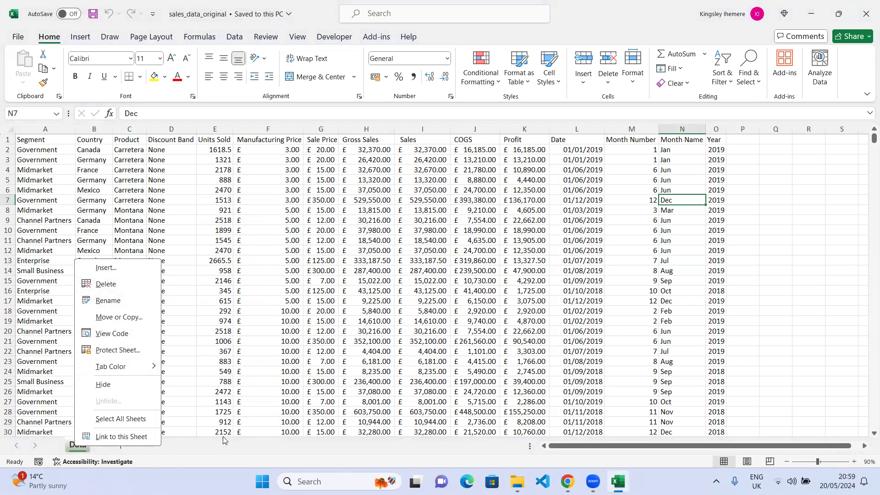
pyautogui.click(215, 448)
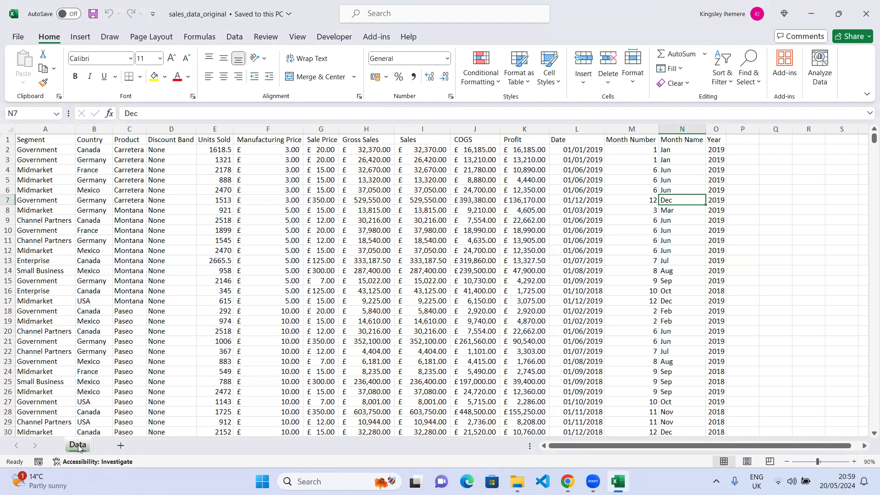
pyautogui.moveTo(78, 447); pyautogui.dragTo(108, 448)
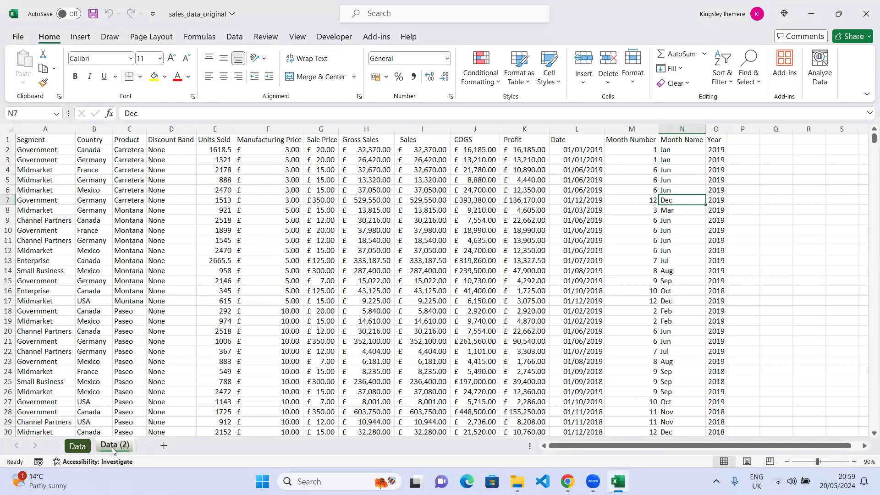
# - Rename the duplicated worksheet as "Sales Data Conditional Fmt"
pyautogui.doubleClick(124, 447)
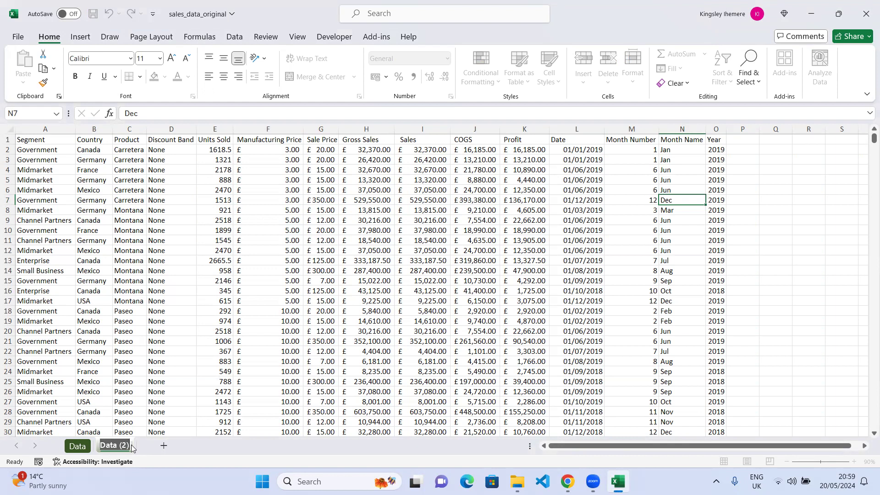
pyautogui.write('Sales')
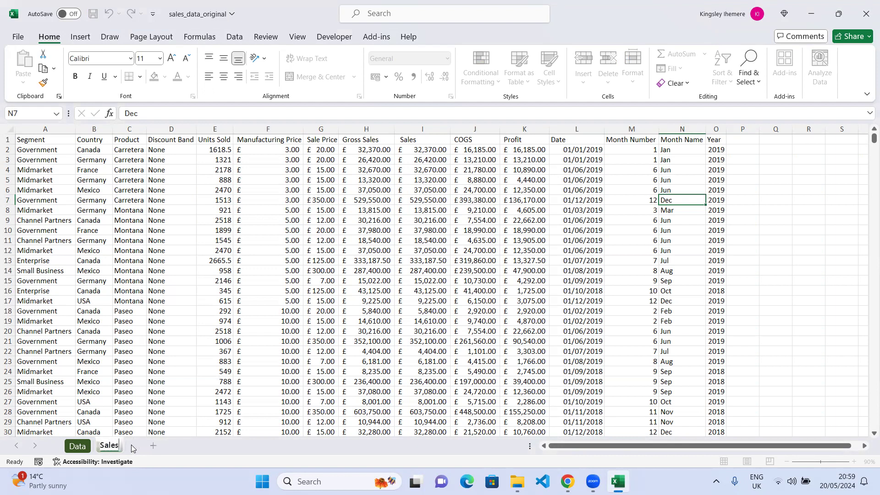
pyautogui.write(' Data Con')
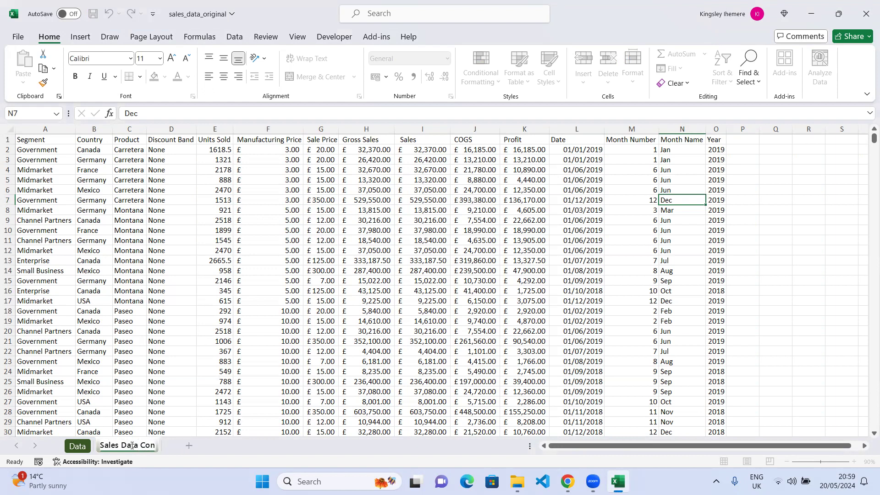
pyautogui.write('ditional')
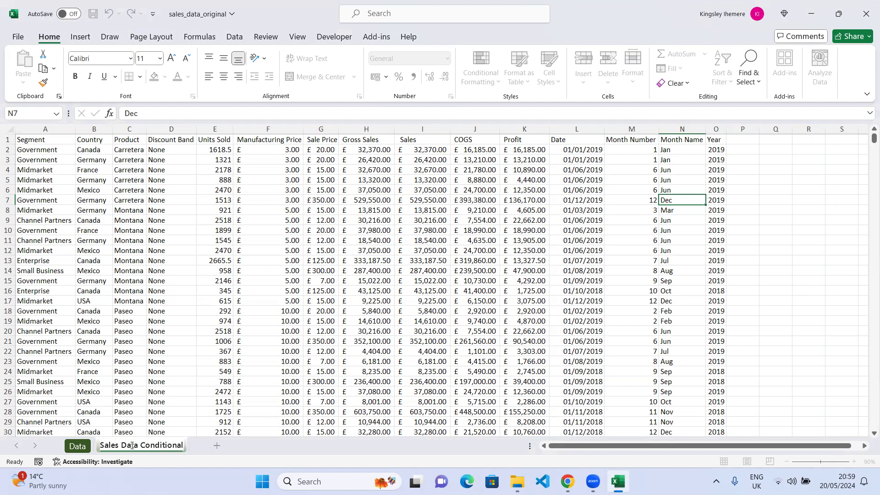
pyautogui.write(' Formatti')
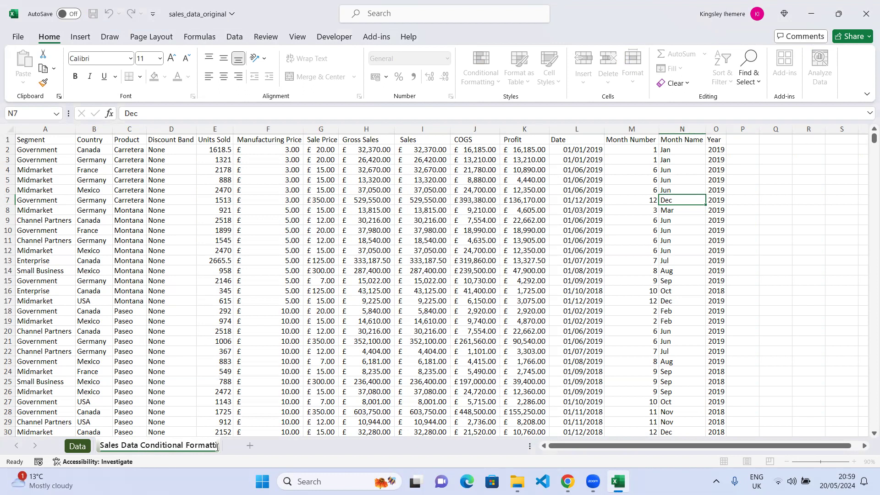
pyautogui.press('BackSpace')
pyautogui.press('BackSpace')
pyautogui.press('BackSpace')
pyautogui.press('BackSpace')
pyautogui.press('BackSpace')
pyautogui.press('BackSpace')
pyautogui.press('BackSpace')
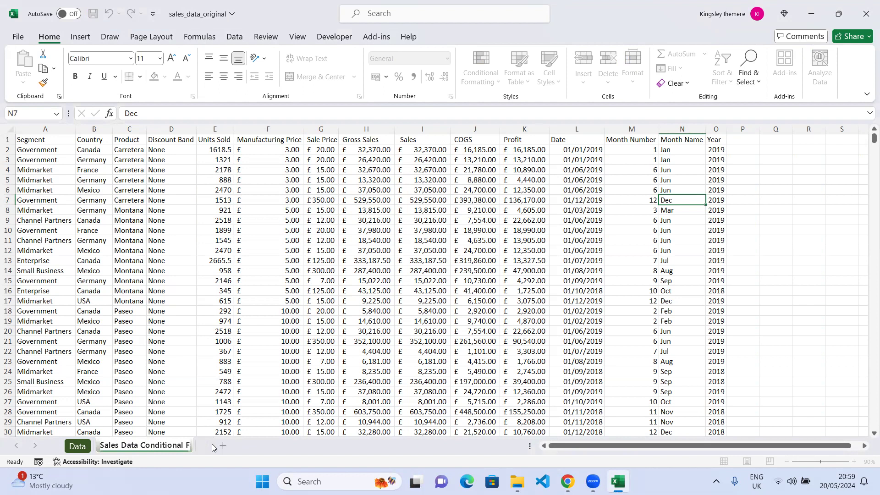
pyautogui.write('mt')
pyautogui.press('Return')
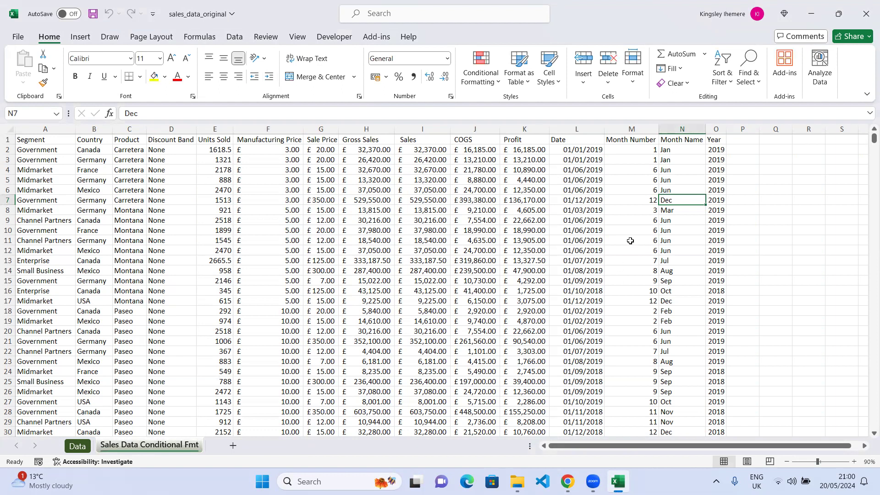
pyautogui.click(326, 310)
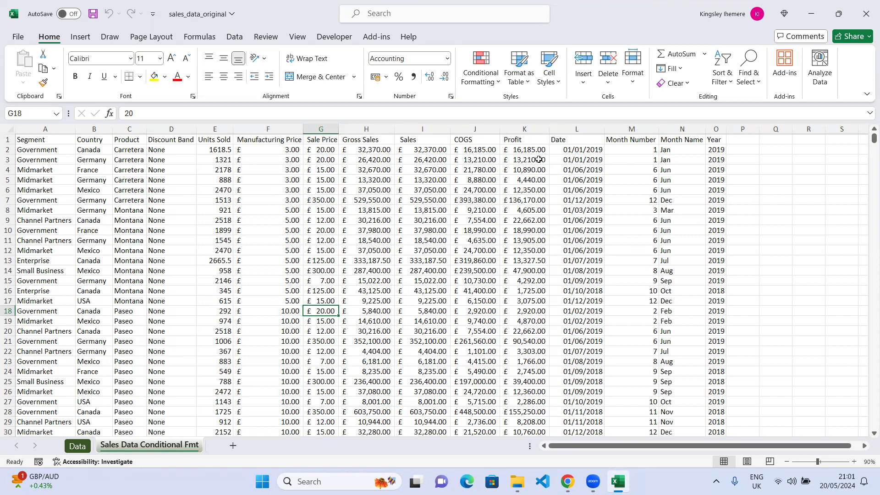
pyautogui.click(525, 150)
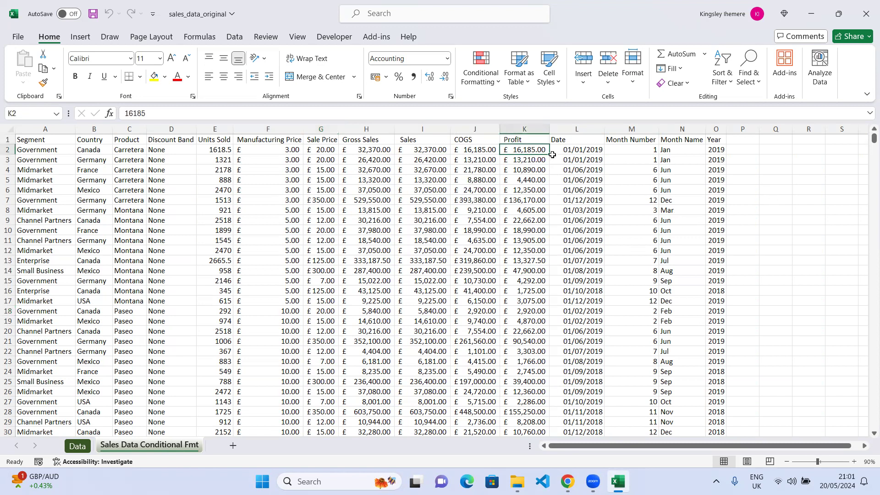
pyautogui.moveTo(530, 156); pyautogui.dragTo(516, 202)
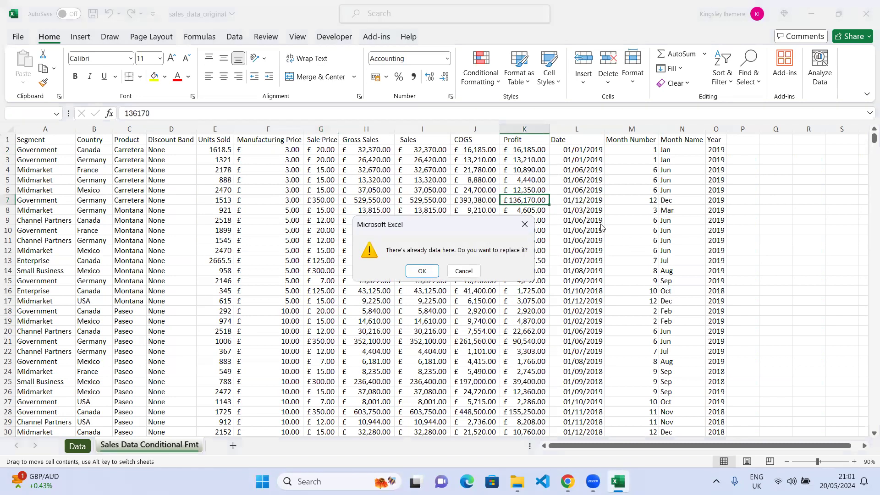
pyautogui.click(463, 271)
pyautogui.moveTo(531, 150); pyautogui.dragTo(537, 312)
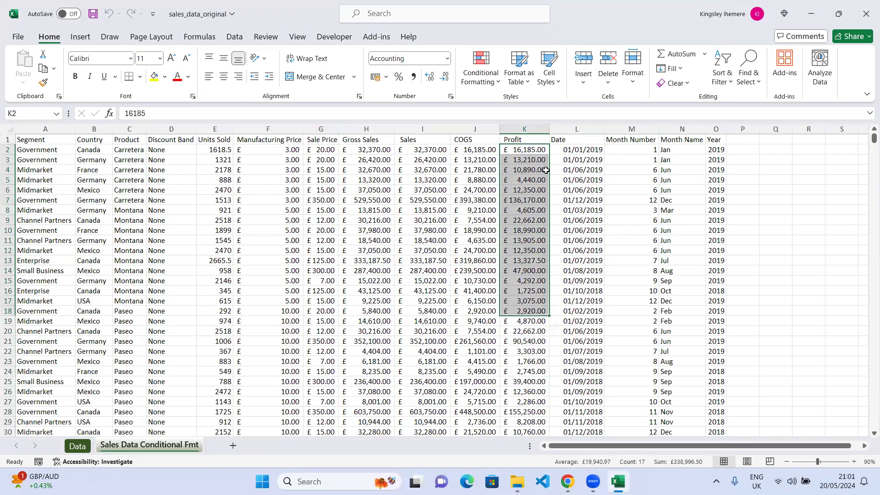
pyautogui.click(535, 150)
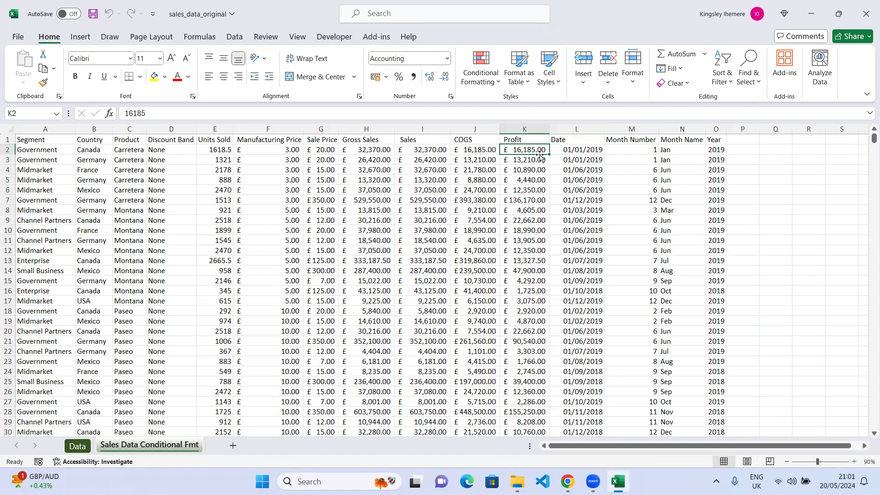
pyautogui.click(537, 201)
pyautogui.click(532, 281)
pyautogui.click(535, 190)
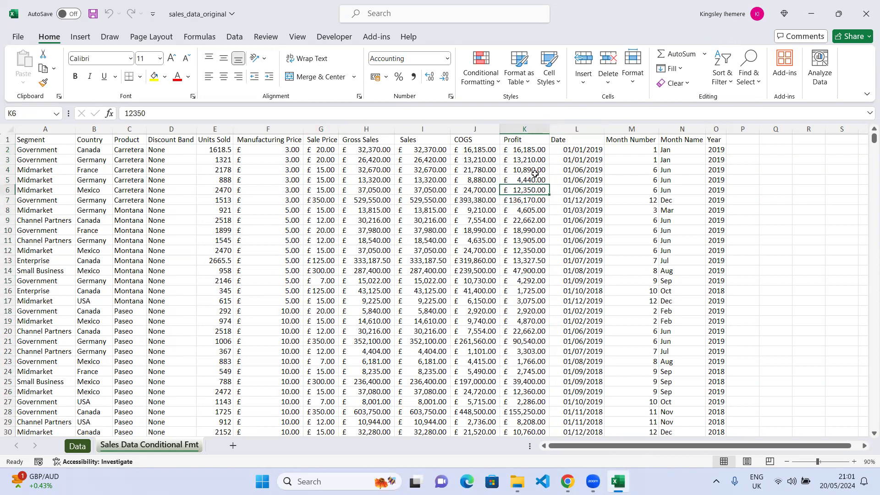
# - Apply the 3 Arrows (Colored) icon set to the whole Profit column and widen the column enough to show its full values
pyautogui.click(534, 129)
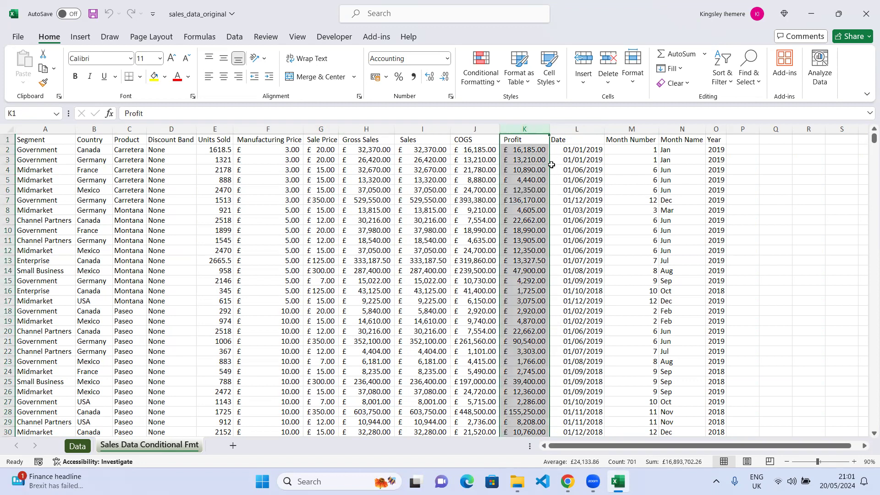
pyautogui.click(496, 82)
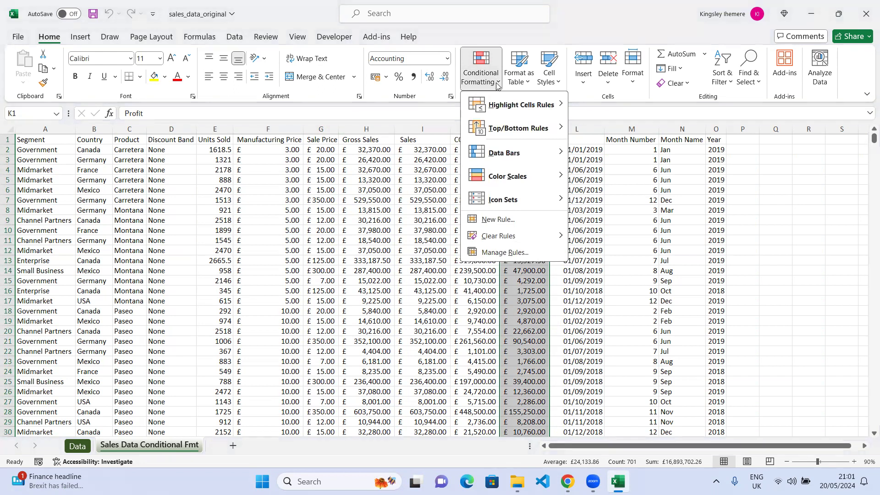
pyautogui.moveTo(493, 103)
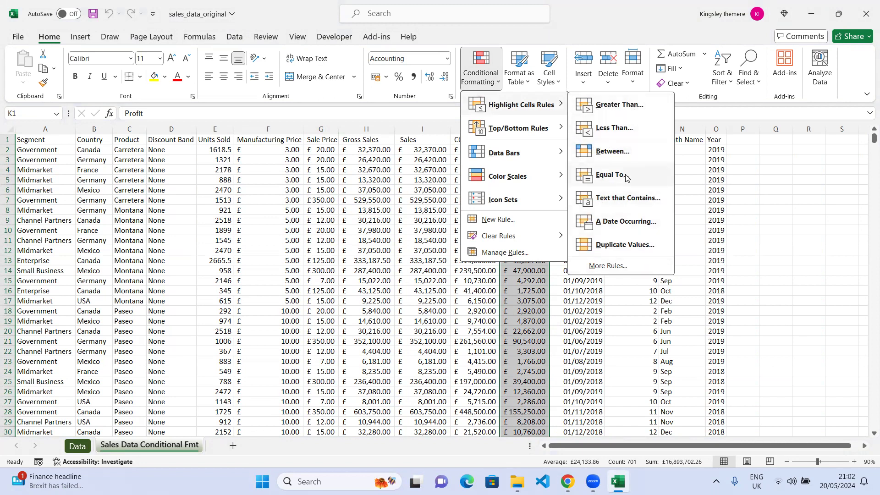
pyautogui.moveTo(508, 133)
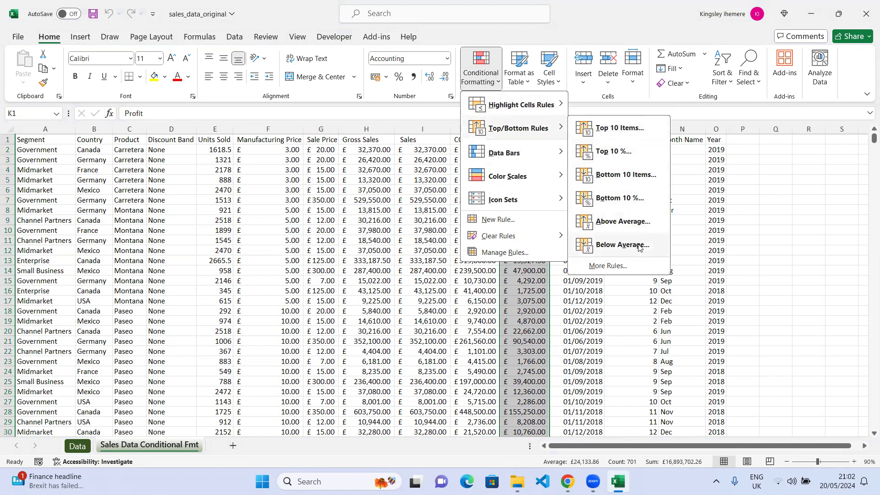
pyautogui.moveTo(508, 155)
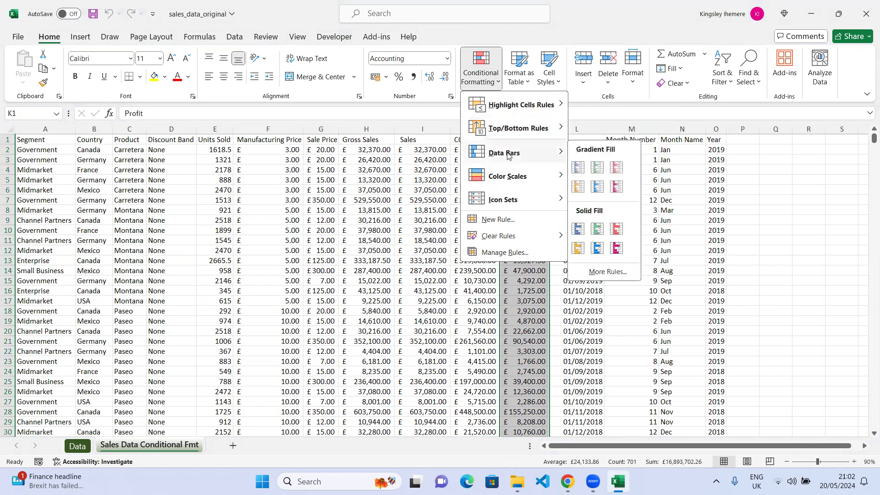
pyautogui.moveTo(480, 181)
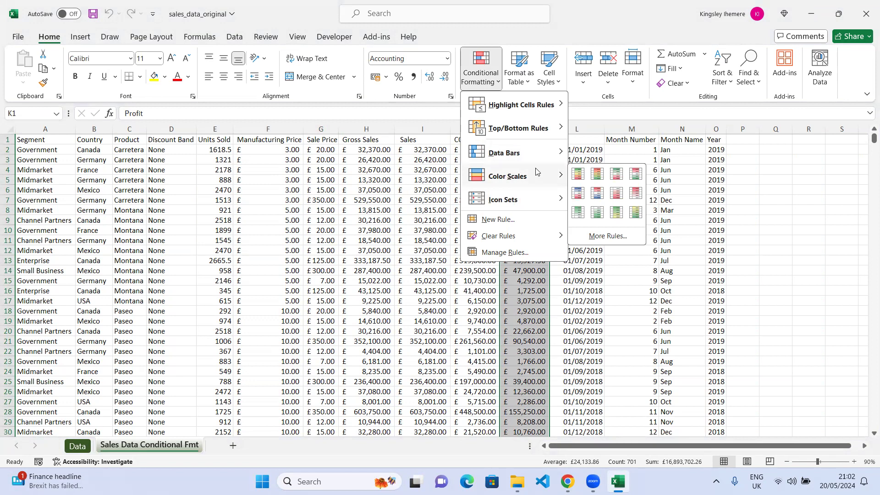
pyautogui.moveTo(488, 198)
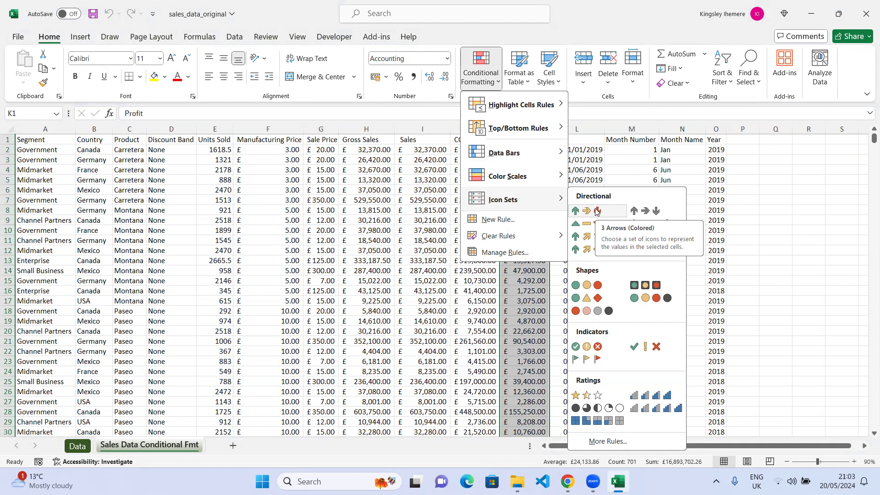
pyautogui.click(597, 211)
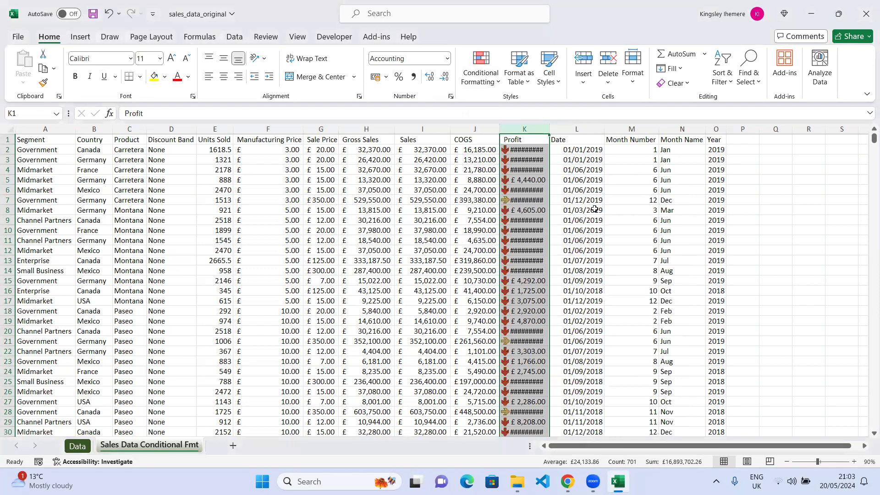
pyautogui.moveTo(547, 126); pyautogui.dragTo(599, 123)
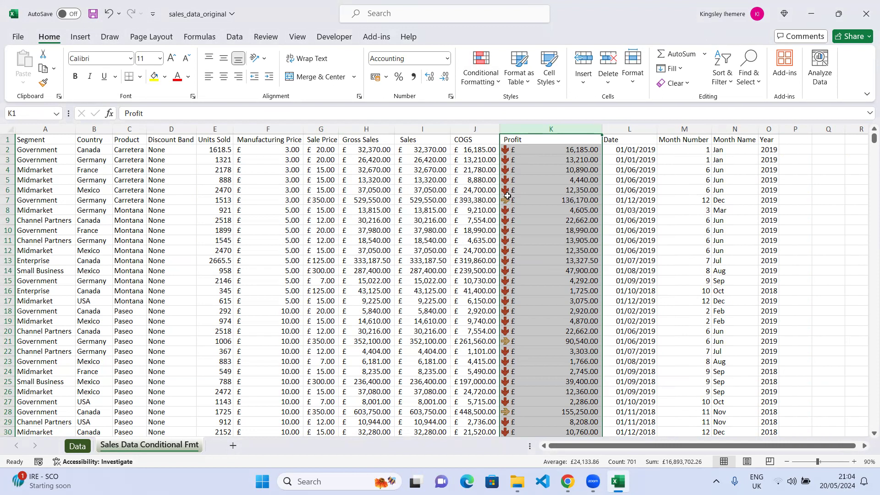
# - Examine how the coloured arrows are assigned to high, middle and low values down the Profit column
pyautogui.scroll(-1, 518, 224)
pyautogui.scroll(1, 523, 209)
pyautogui.moveTo(873, 138); pyautogui.dragTo(868, 154)
pyautogui.scroll(20, 604, 263)
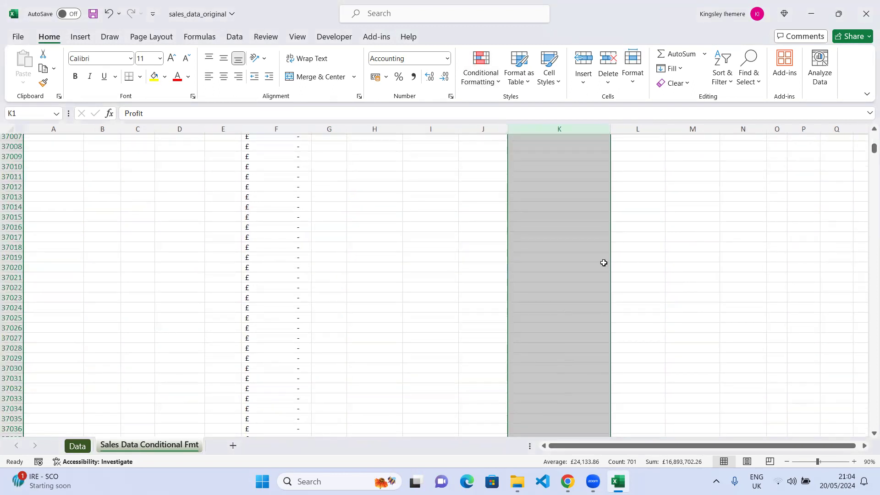
pyautogui.moveTo(869, 156); pyautogui.dragTo(868, 136)
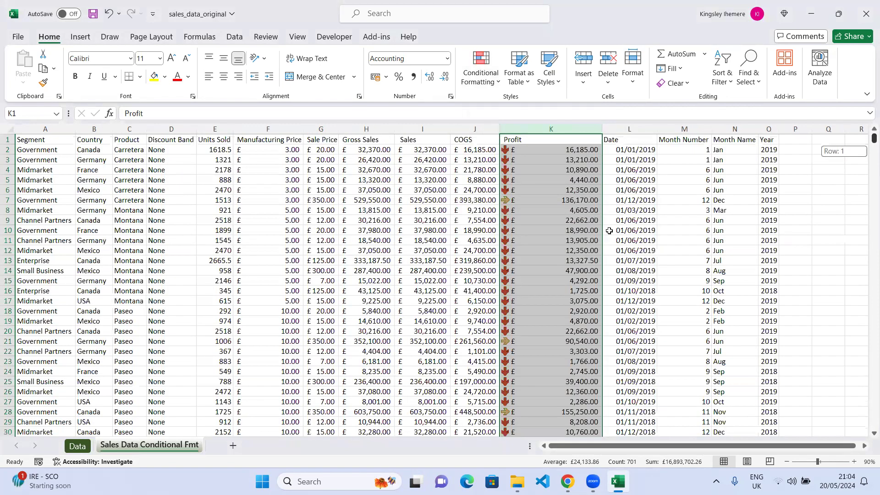
pyautogui.scroll(-18, 609, 230)
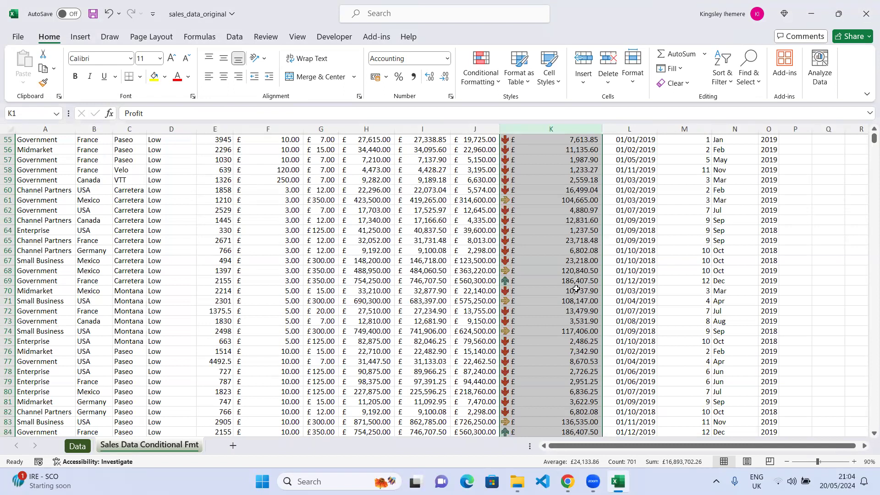
pyautogui.scroll(-6, 576, 288)
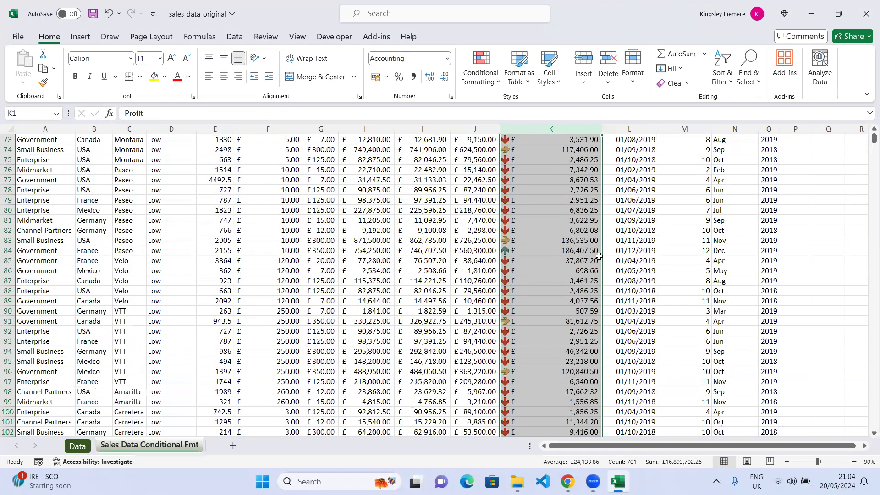
pyautogui.scroll(-8, 566, 298)
pyautogui.scroll(-20, 566, 298)
pyautogui.scroll(-20, 566, 298)
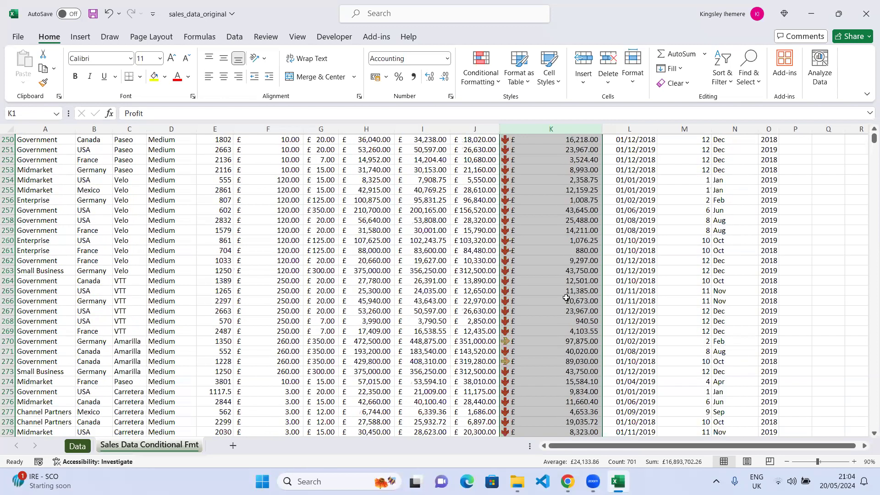
pyautogui.scroll(-20, 567, 298)
pyautogui.scroll(20, 567, 298)
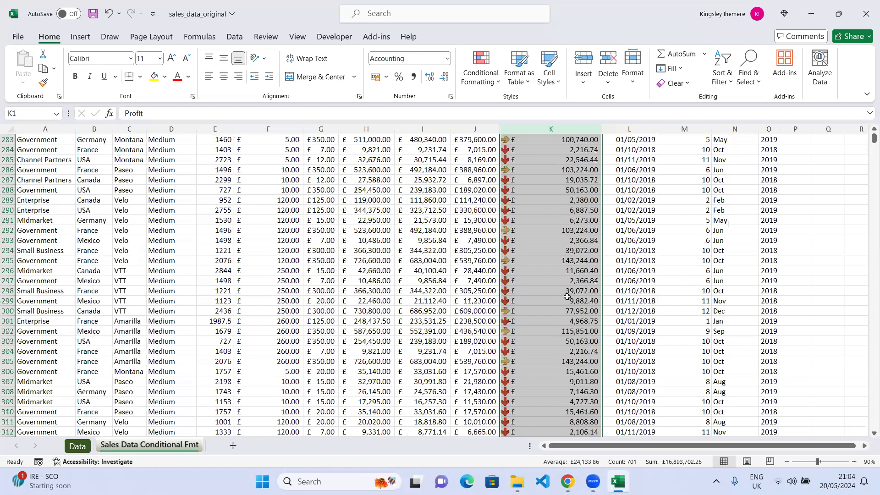
pyautogui.scroll(20, 572, 291)
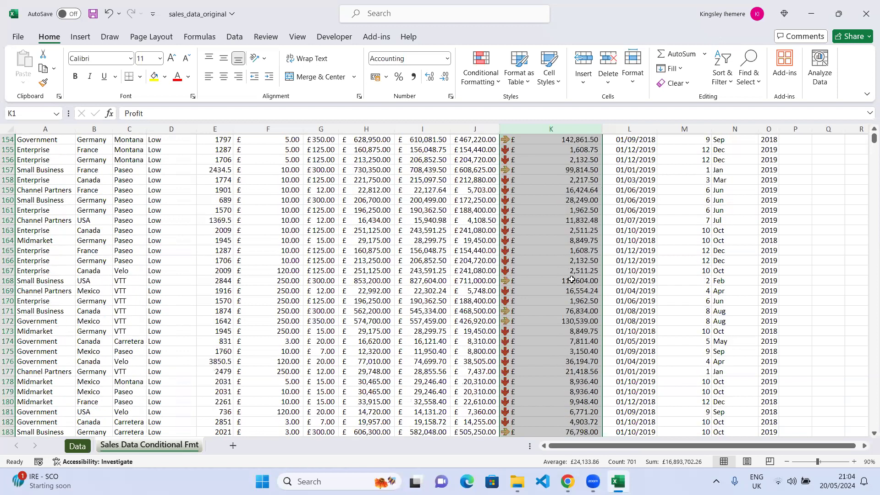
# - Clear the arrow icon conditional formatting from the selected Profit column only
pyautogui.scroll(10, 572, 280)
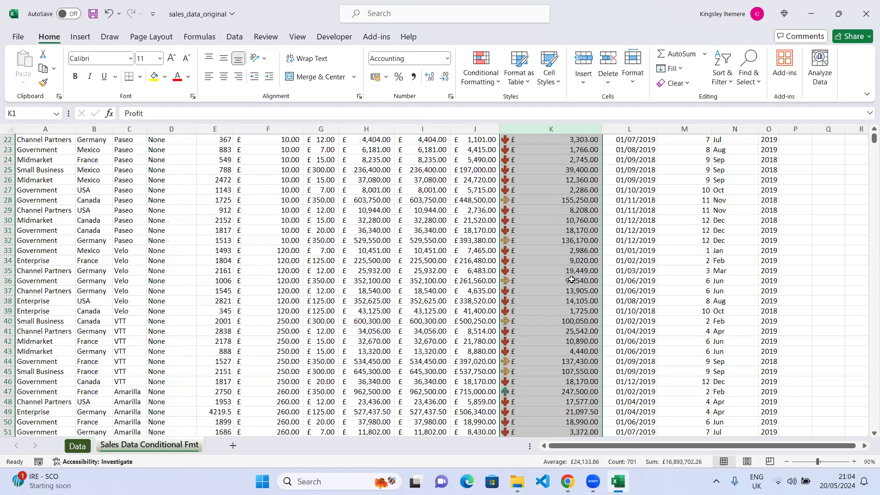
pyautogui.scroll(7, 572, 280)
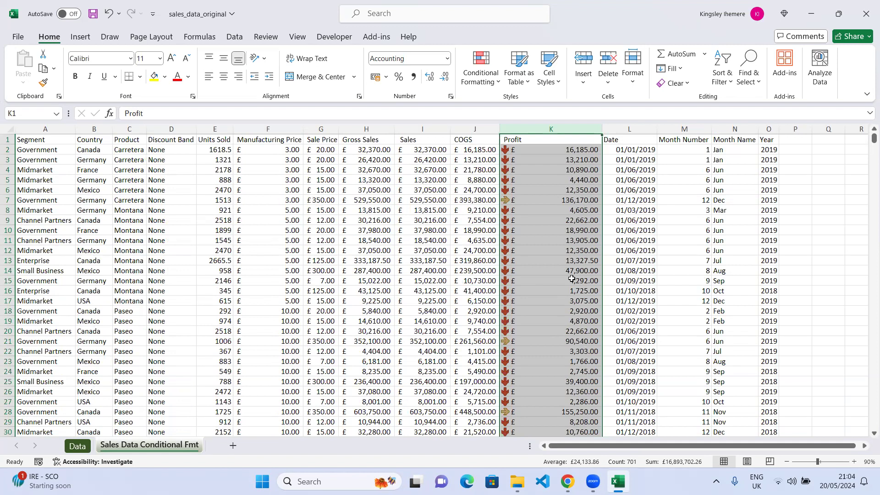
pyautogui.click(498, 85)
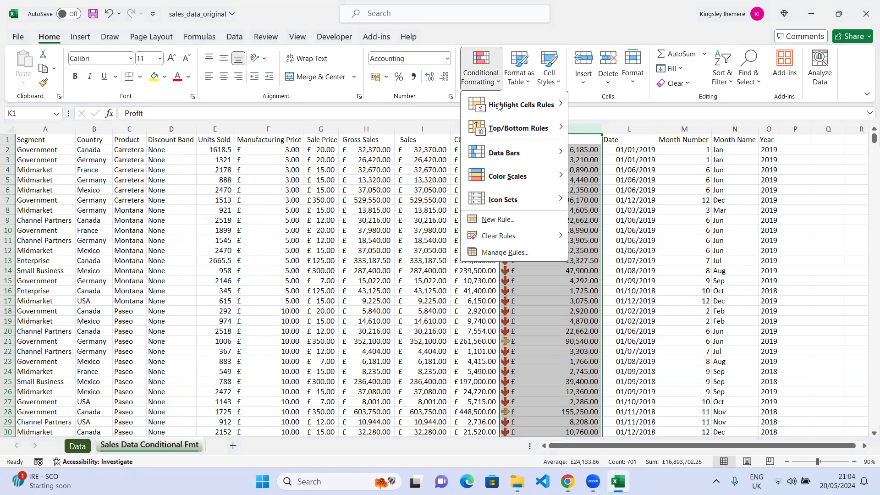
pyautogui.moveTo(500, 245)
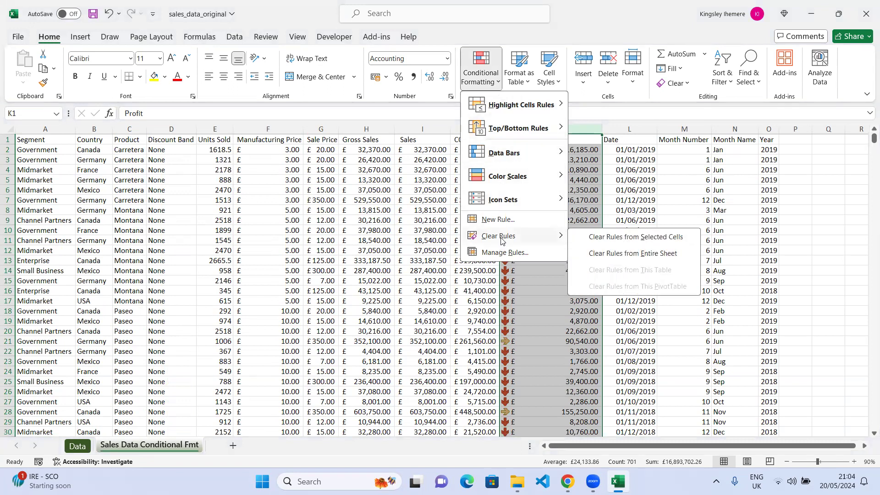
pyautogui.click(658, 239)
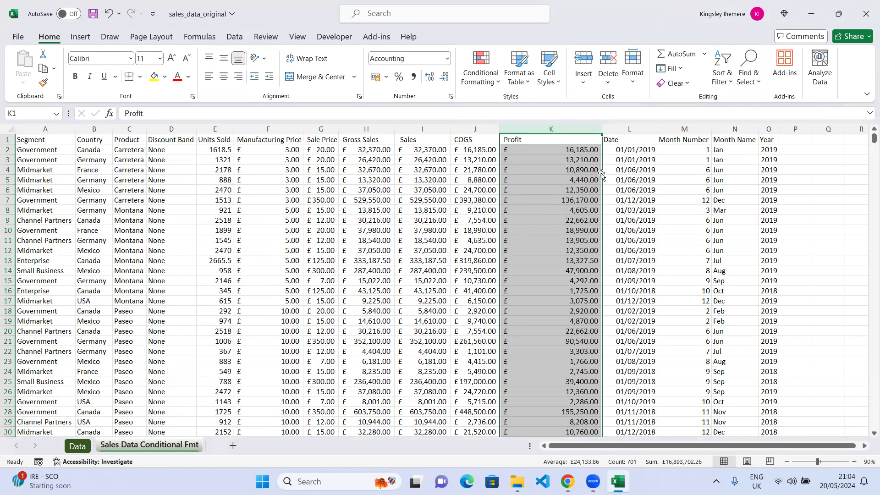
# - Apply the directional icon set with green triangle, yellow dash and red triangle to the Profit column and review the icons down the rows
pyautogui.click(498, 83)
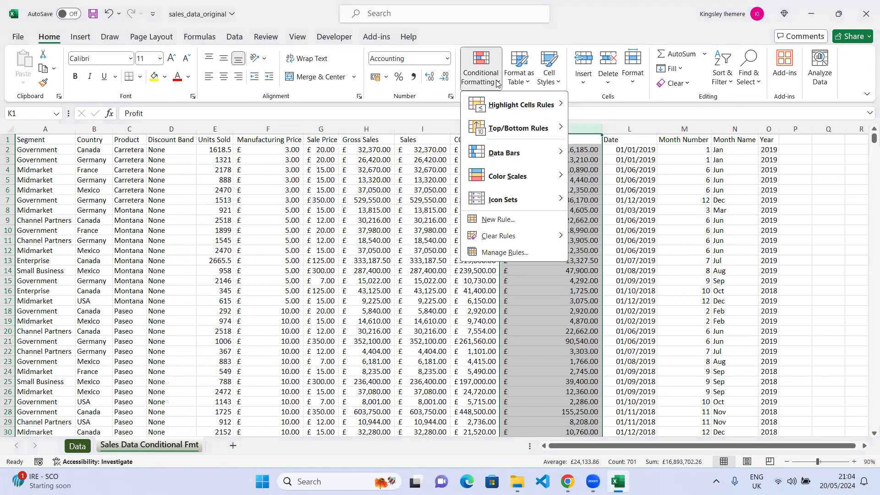
pyautogui.moveTo(502, 202)
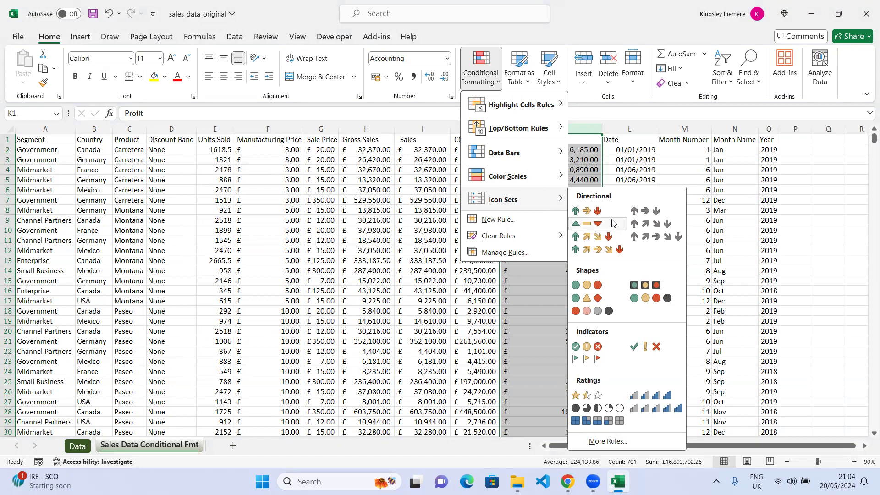
pyautogui.click(591, 229)
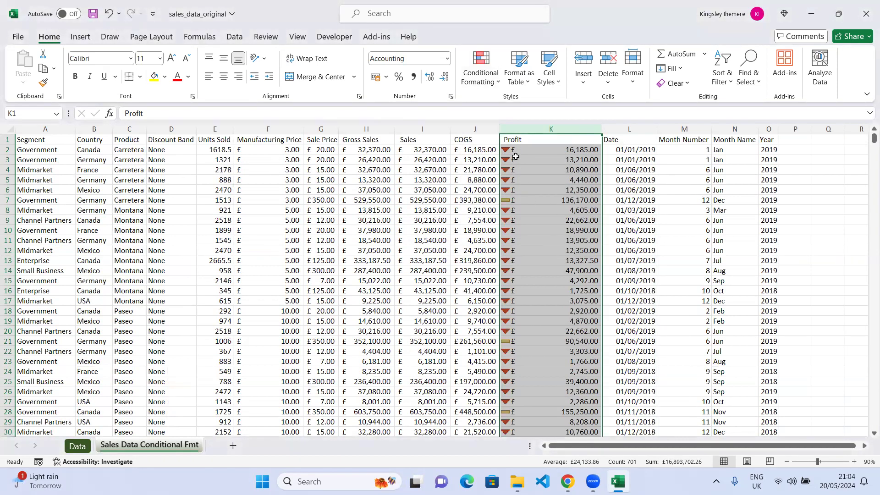
pyautogui.scroll(-4, 537, 232)
pyautogui.scroll(-6, 537, 232)
pyautogui.scroll(10, 528, 252)
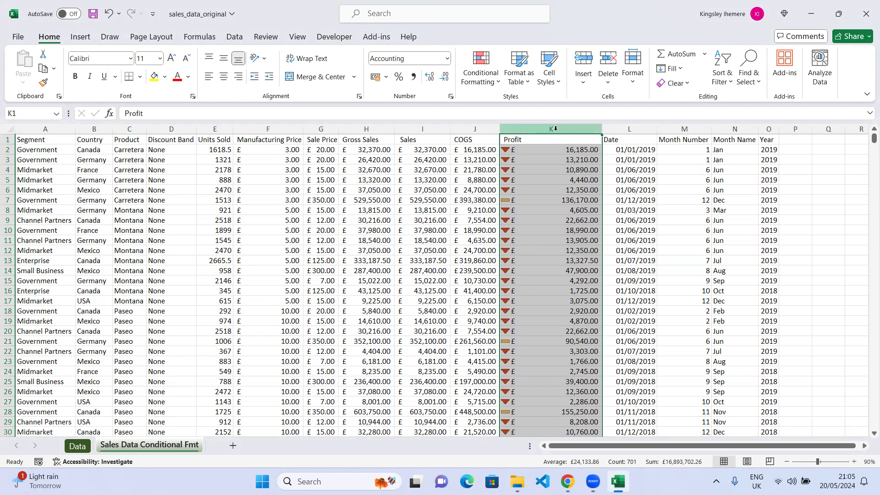
# - Clear the triangle icon conditional formatting rules from the entire sheet
pyautogui.click(493, 69)
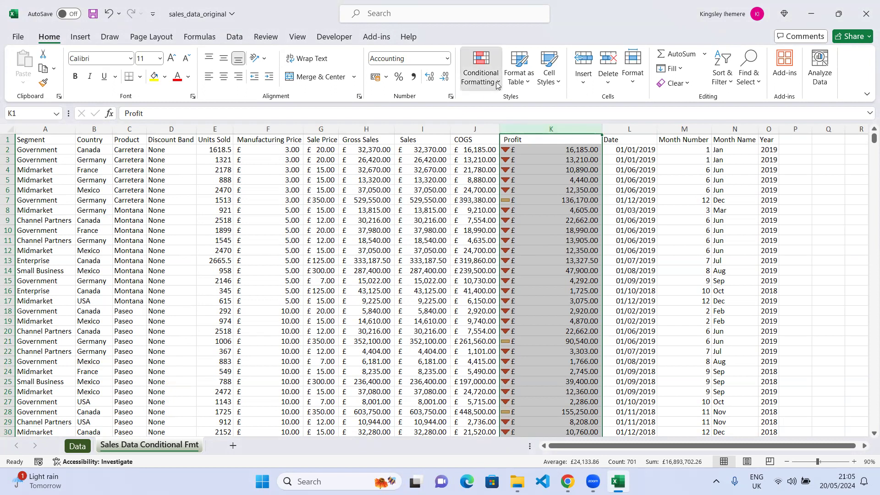
pyautogui.moveTo(523, 235)
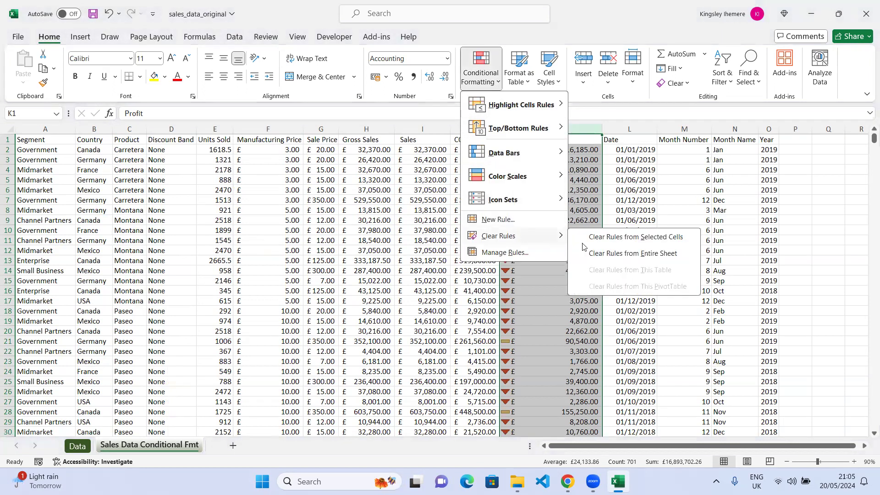
pyautogui.click(631, 254)
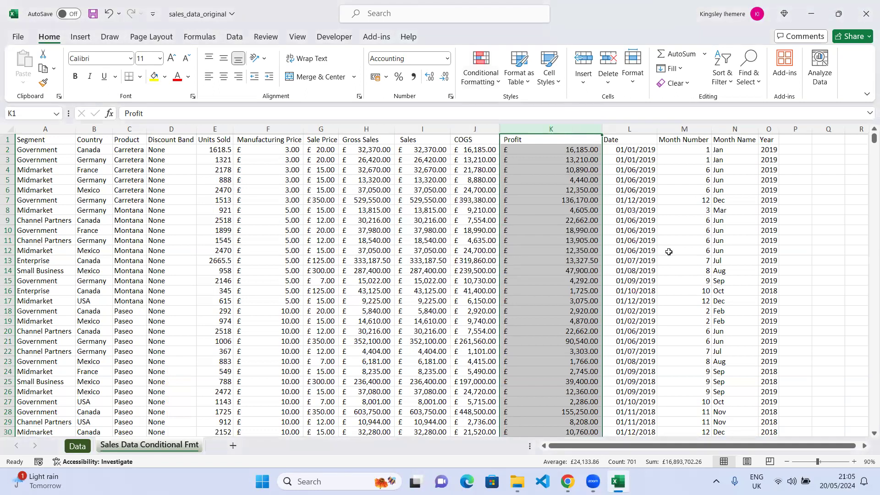
# - Apply the shapes icon set with plain green, yellow and red circles to the Profit column
pyautogui.click(496, 87)
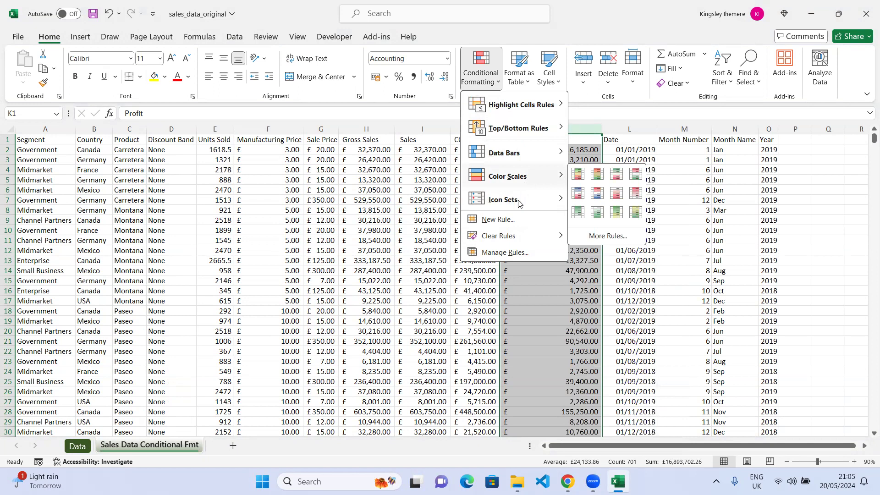
pyautogui.moveTo(520, 204)
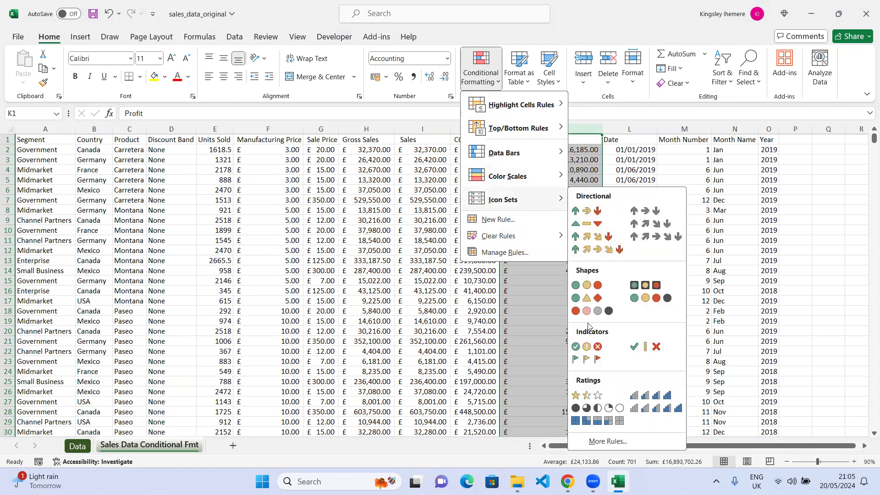
pyautogui.click(588, 285)
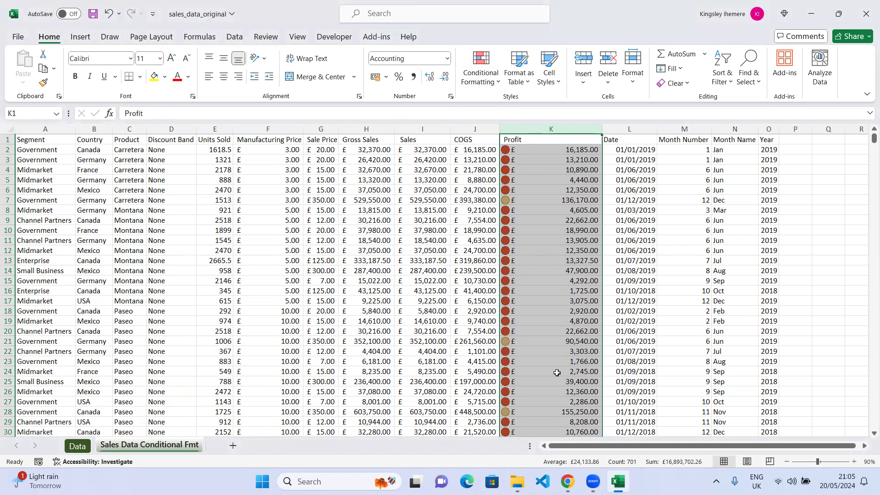
# - Clear the circle icon conditional formatting rules from the entire sheet
pyautogui.click(499, 87)
pyautogui.moveTo(524, 241)
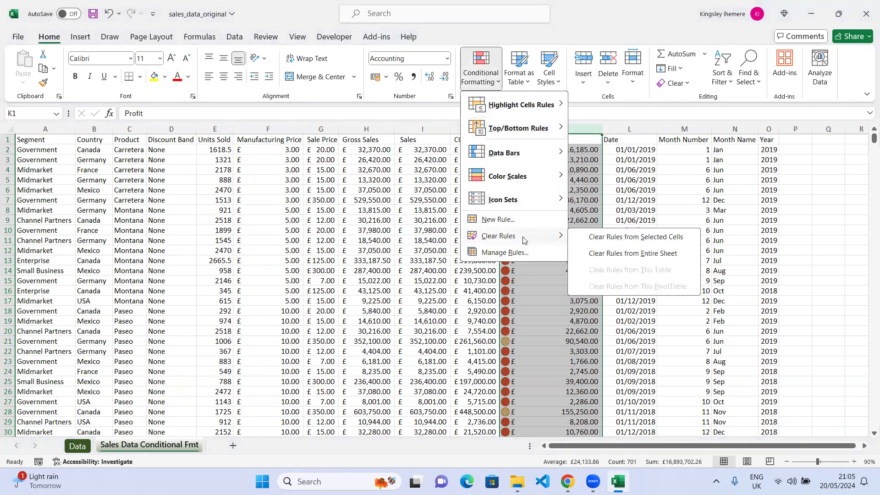
pyautogui.click(596, 253)
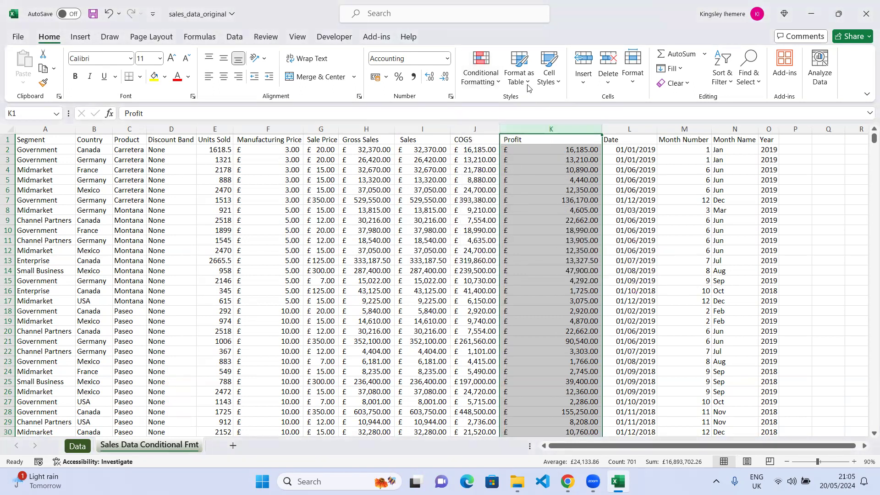
# - Apply the Green - Yellow color scale to the whole Profit column
pyautogui.click(499, 85)
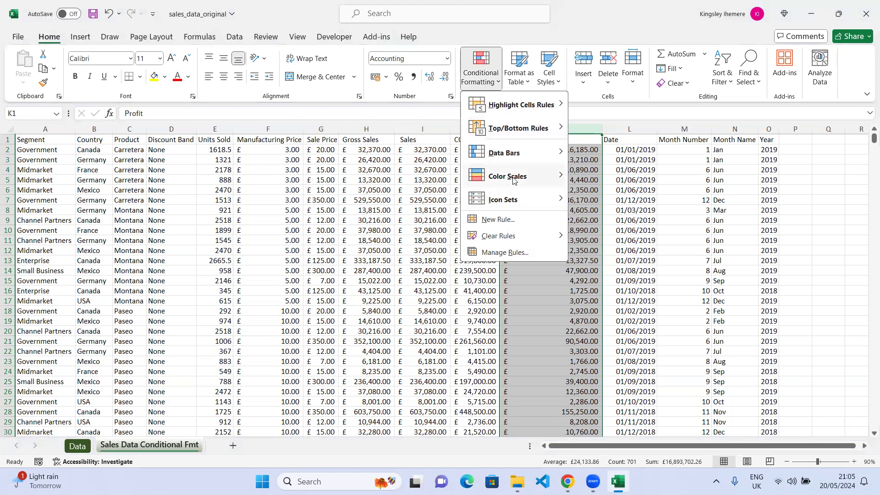
pyautogui.moveTo(514, 180)
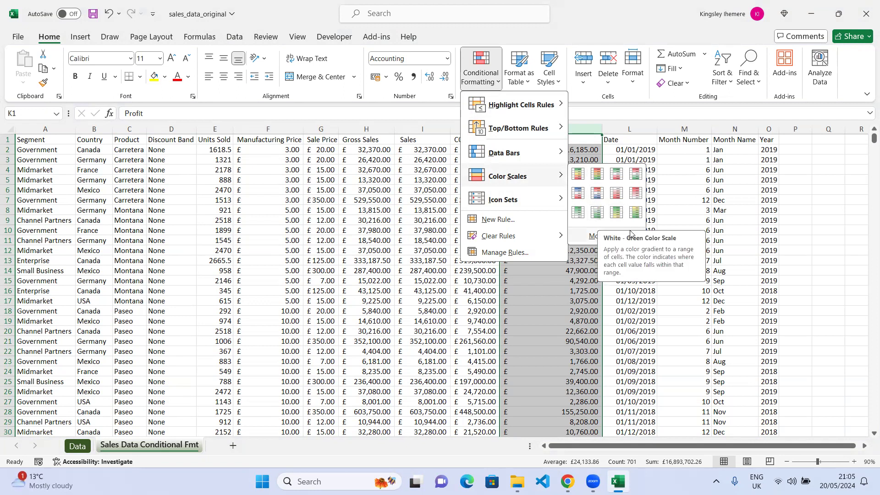
pyautogui.click(617, 212)
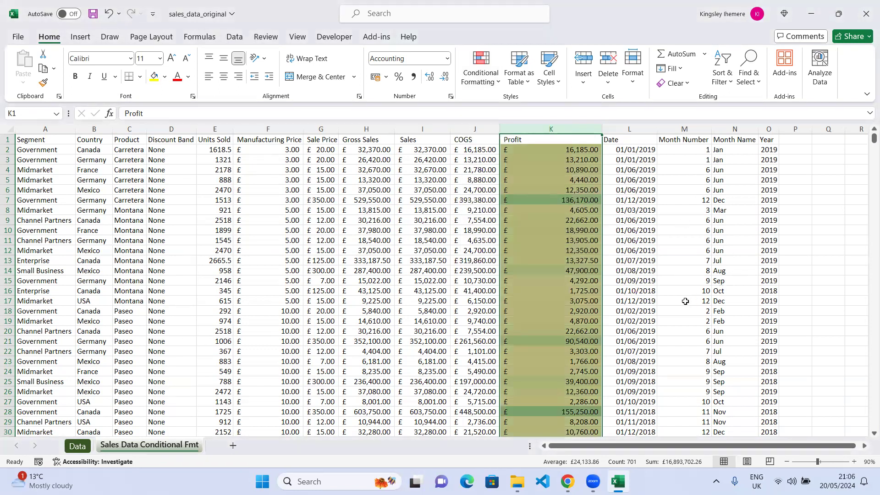
# - Examine how the green and yellow shading relates to higher and lower values down the Profit column
pyautogui.click(582, 201)
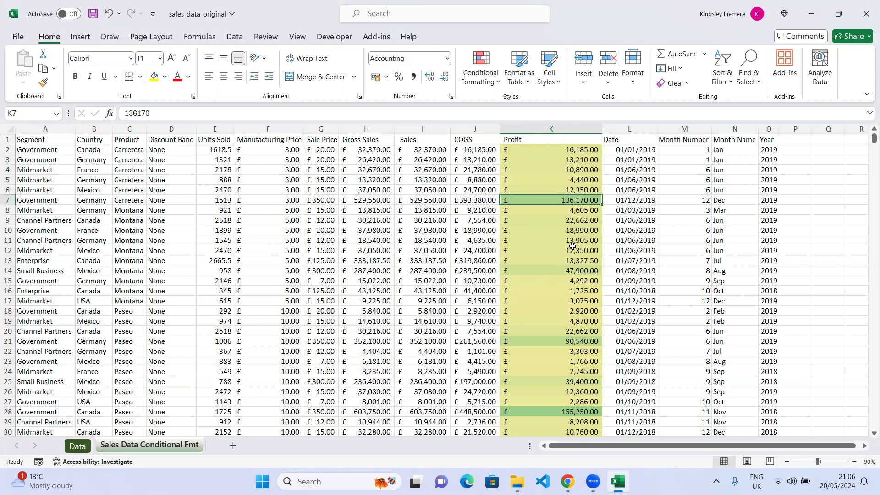
pyautogui.scroll(-5, 571, 248)
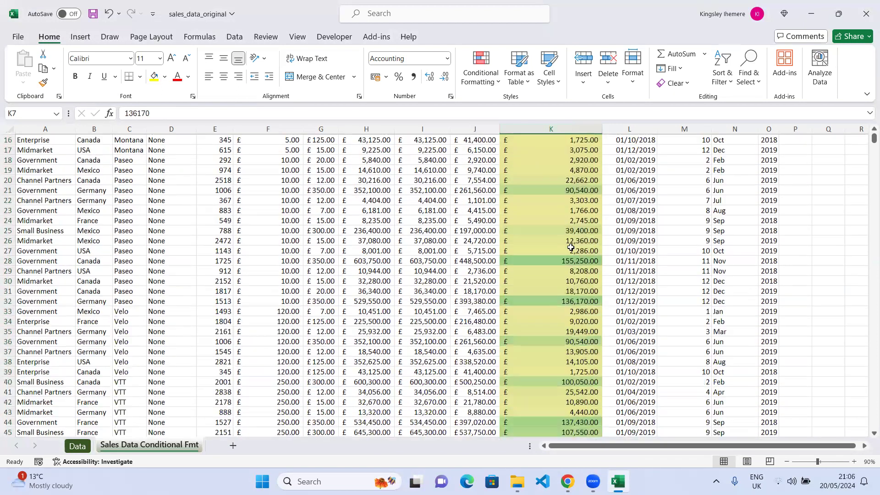
pyautogui.scroll(-5, 571, 248)
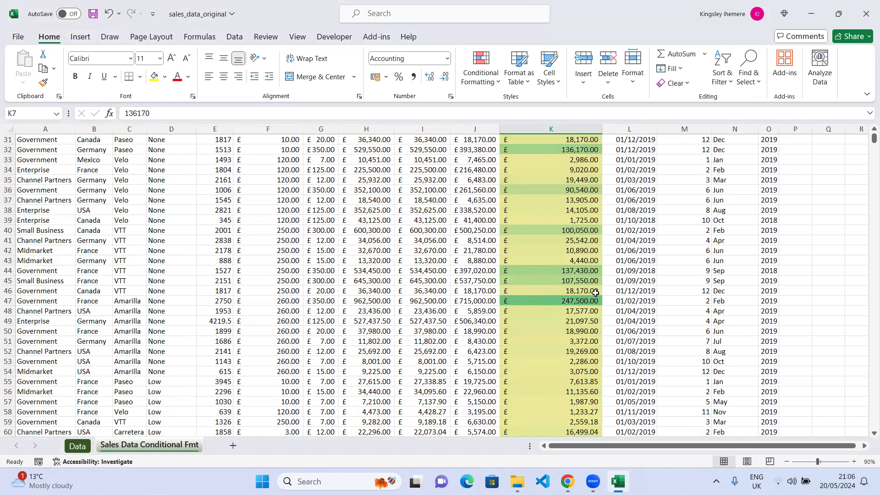
pyautogui.scroll(10, 551, 285)
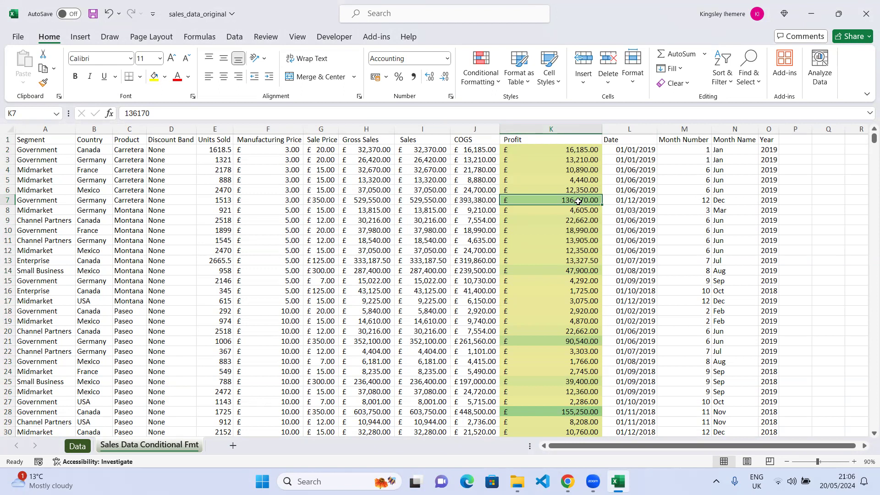
pyautogui.scroll(-13, 579, 201)
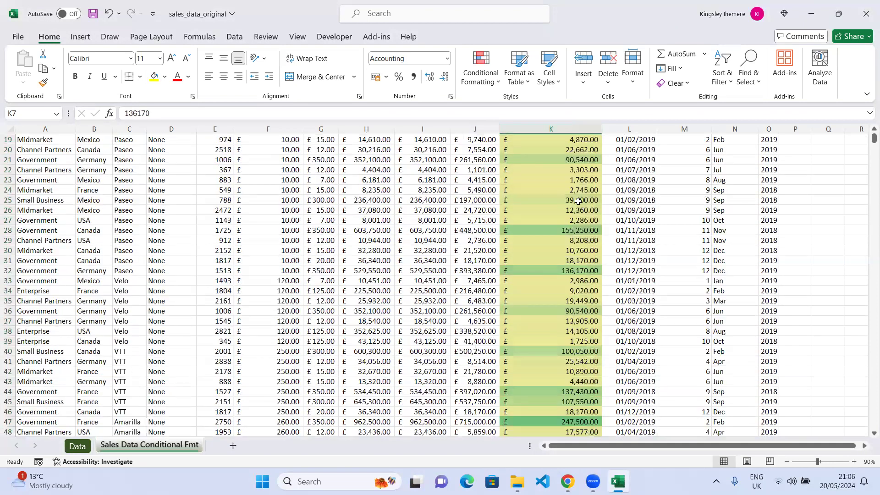
pyautogui.scroll(-6, 578, 202)
pyautogui.scroll(19, 579, 201)
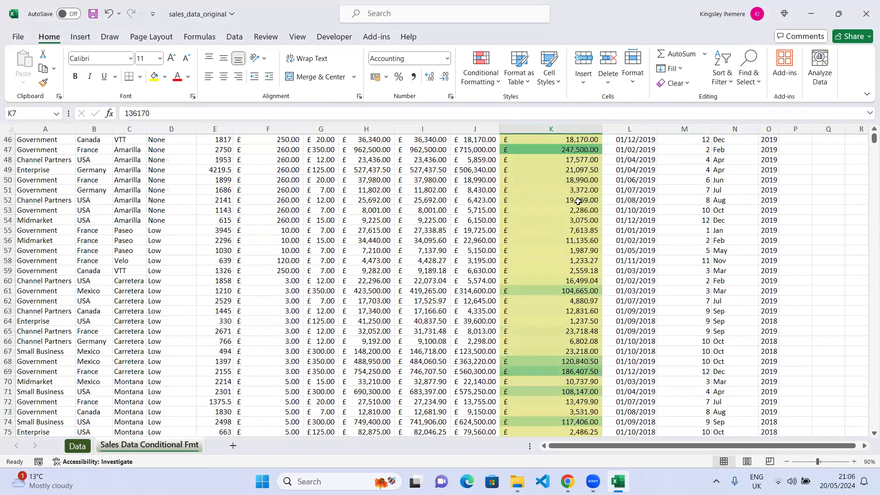
# - Clear the color scale conditional formatting rules from the entire sheet
pyautogui.click(498, 81)
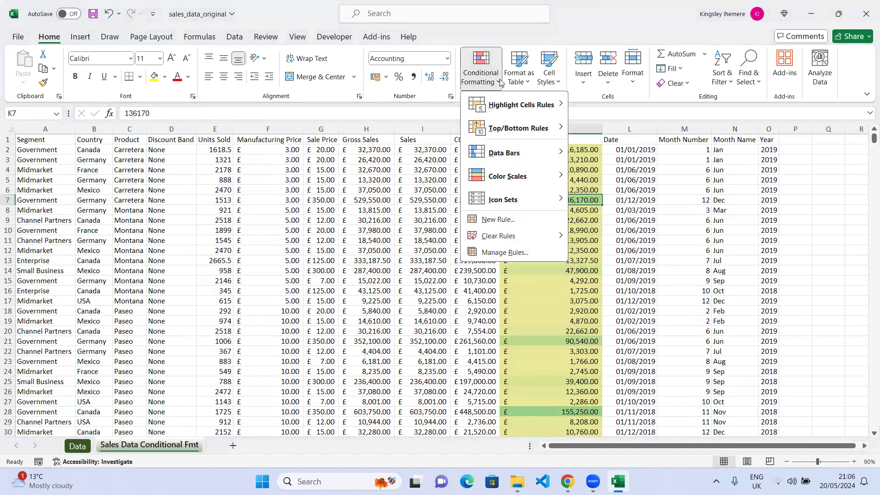
pyautogui.moveTo(524, 185)
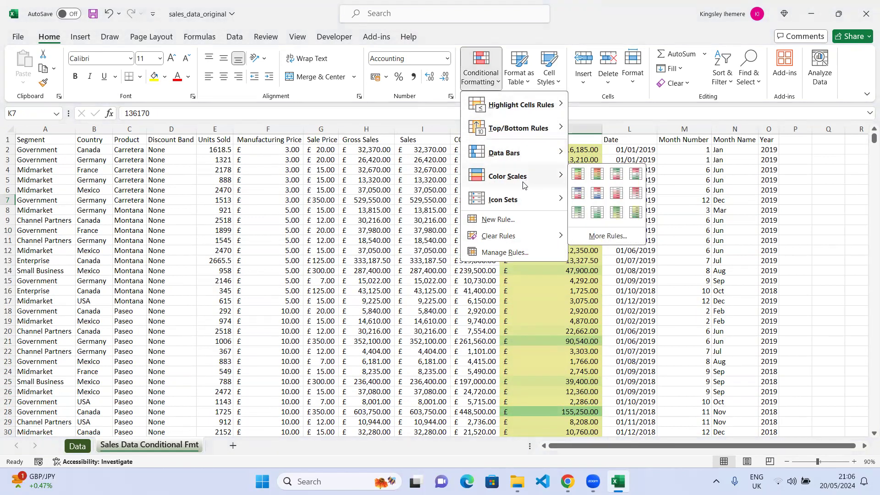
pyautogui.moveTo(534, 241)
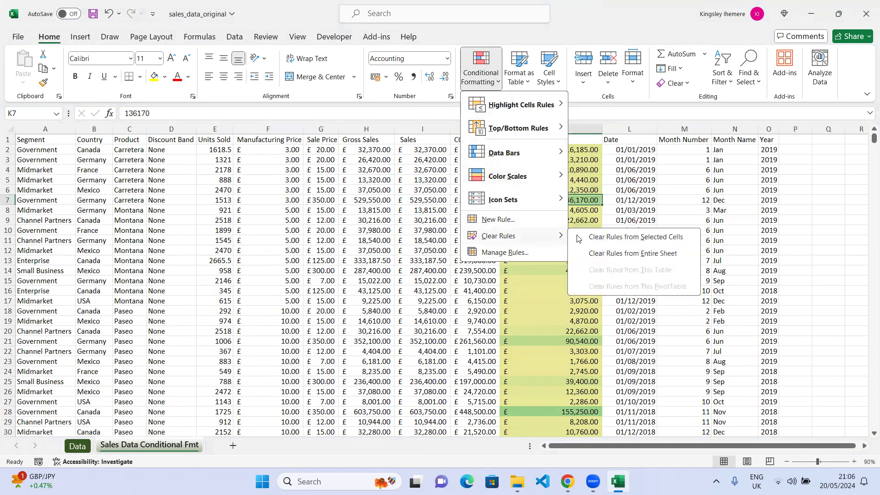
pyautogui.click(618, 255)
pyautogui.click(489, 82)
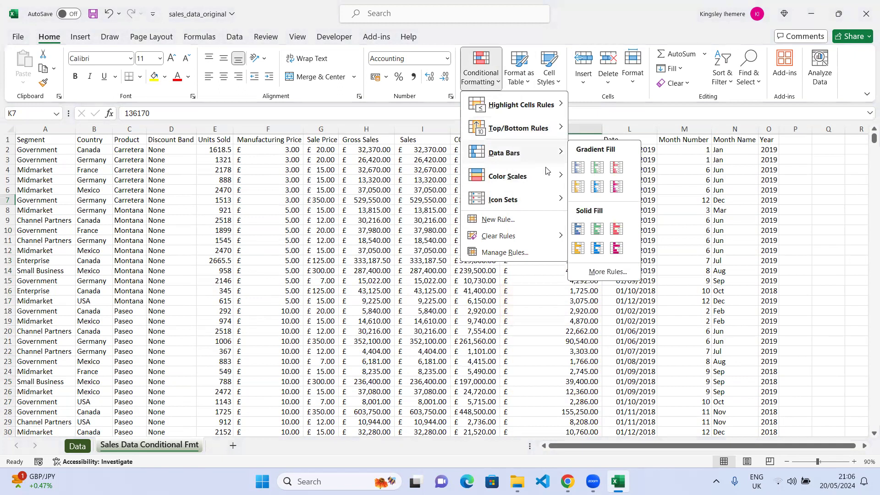
pyautogui.moveTo(547, 182)
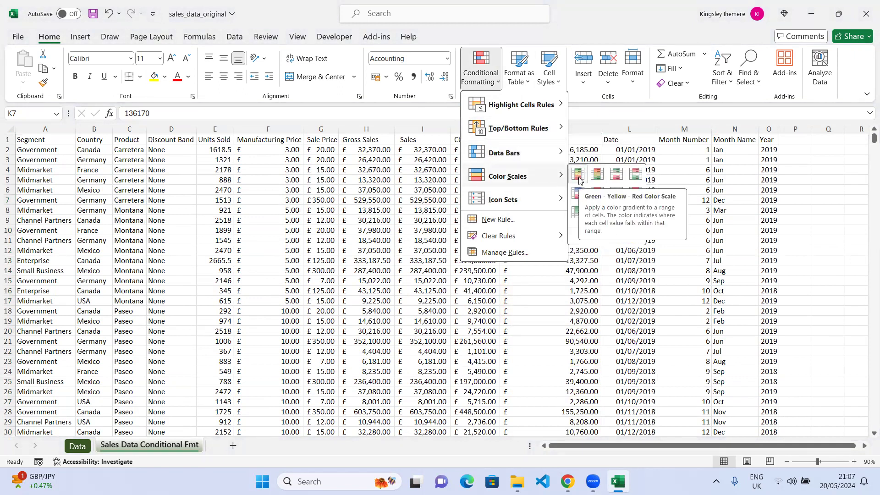
pyautogui.click(579, 178)
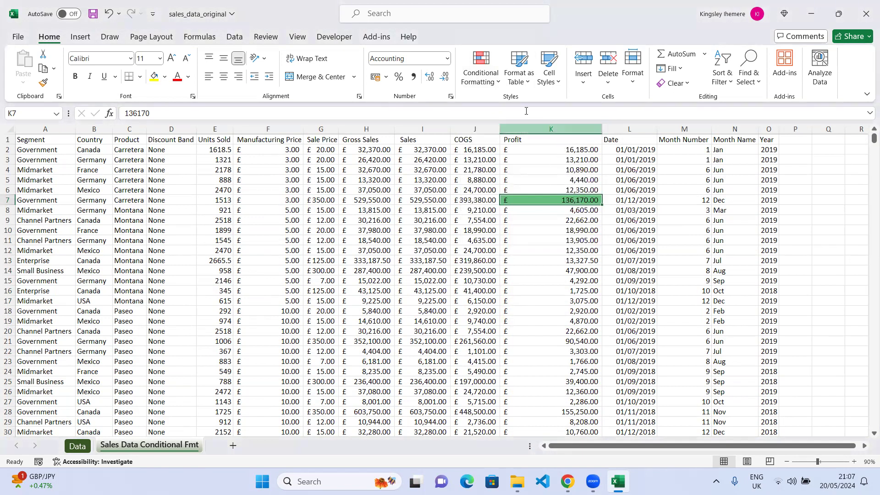
pyautogui.click(481, 73)
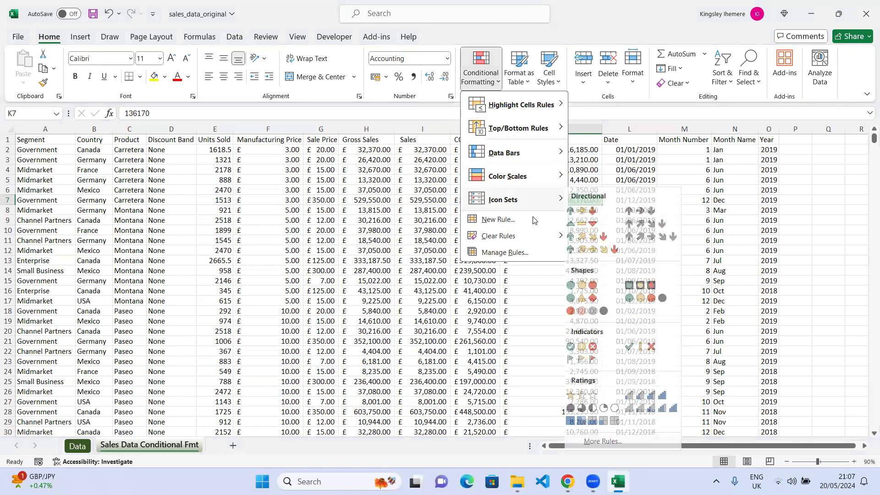
pyautogui.moveTo(541, 236)
pyautogui.click(604, 254)
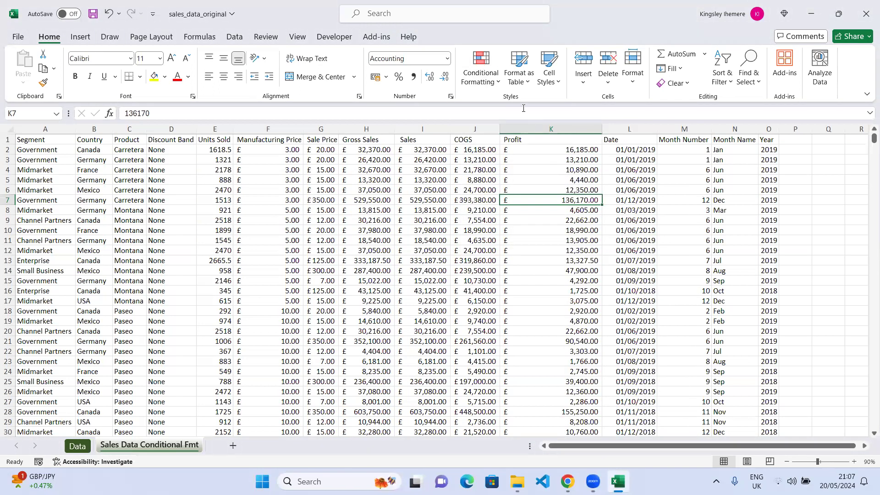
# - Apply the Green - Yellow - Red color scale to the whole Profit column
pyautogui.click(540, 127)
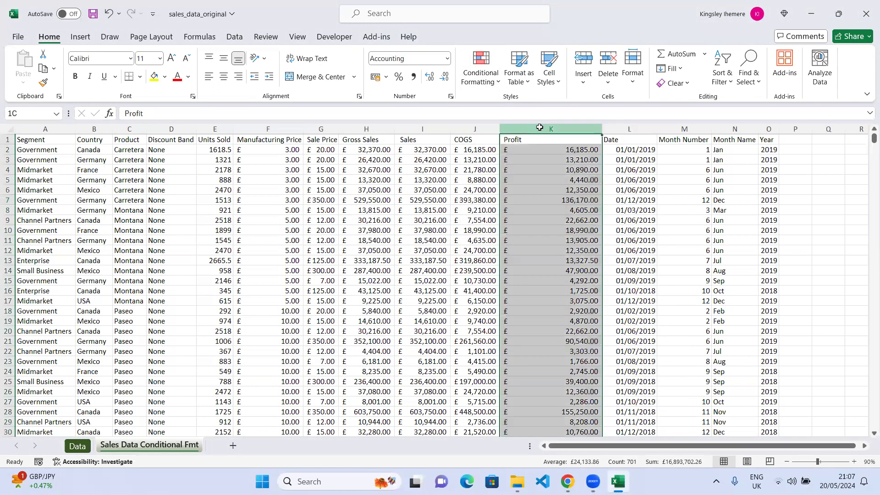
pyautogui.click(481, 75)
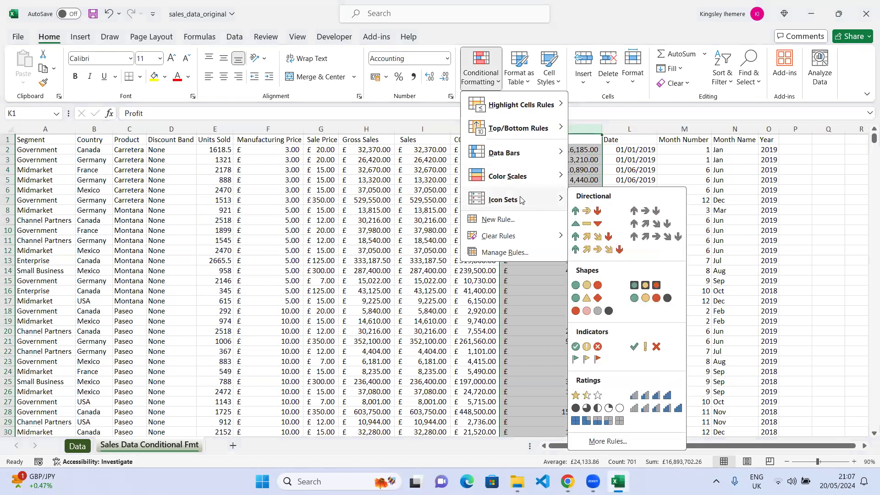
pyautogui.moveTo(527, 177)
pyautogui.click(585, 176)
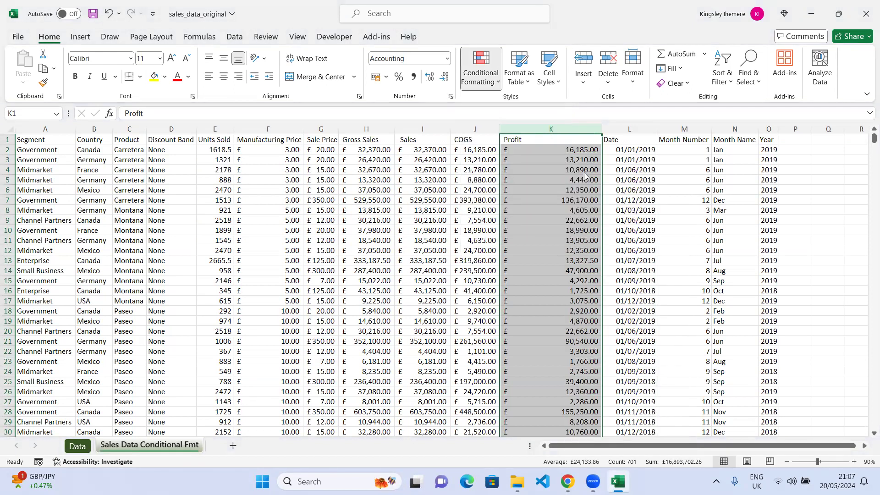
pyautogui.click(580, 198)
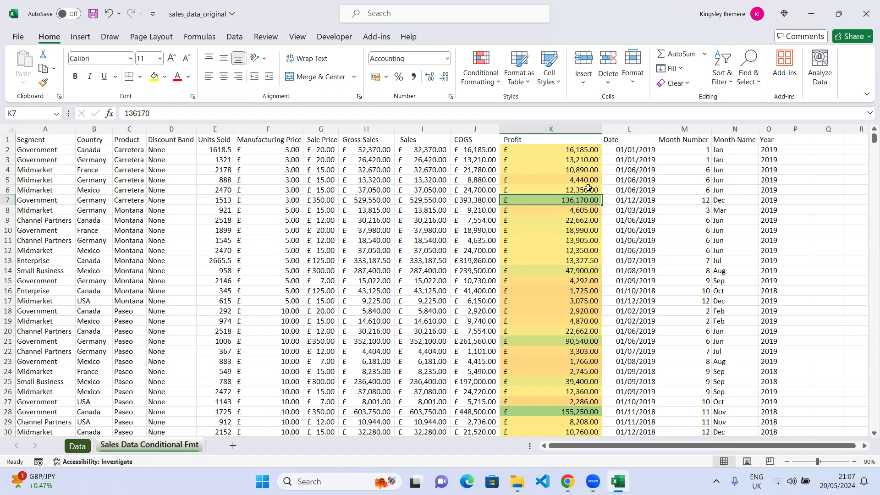
# - Examine how the green, yellow and red shading relates to high, middling, low and negative values down the Profit column
pyautogui.scroll(-20, 588, 188)
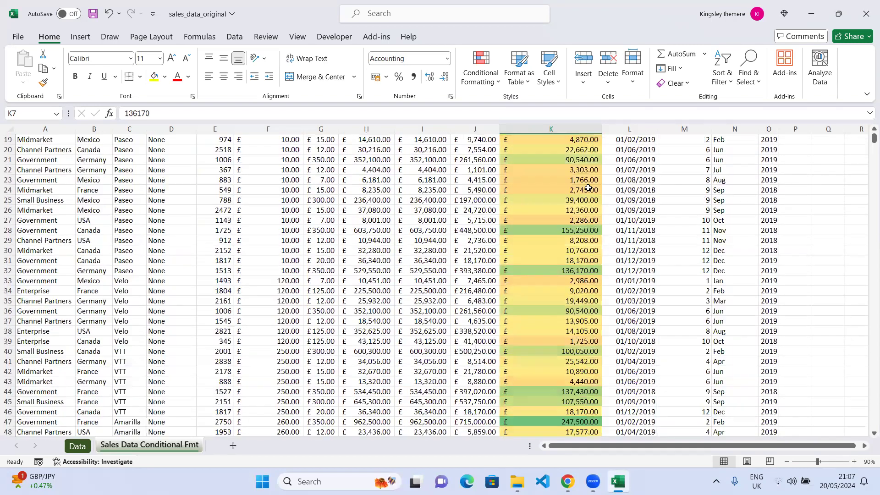
pyautogui.scroll(-20, 588, 187)
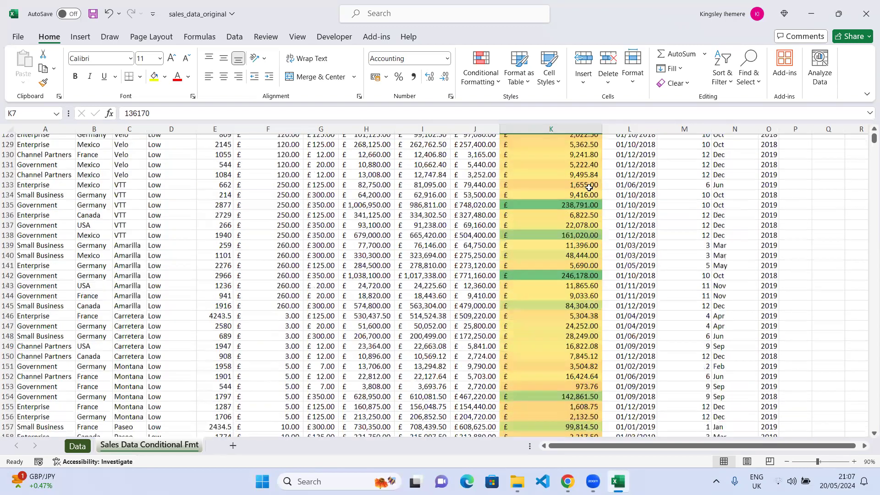
pyautogui.scroll(-20, 594, 175)
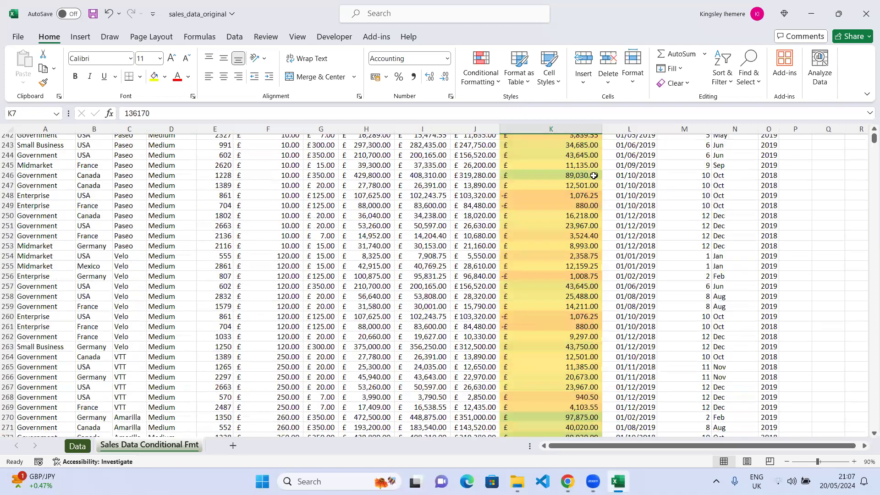
pyautogui.scroll(2, 593, 176)
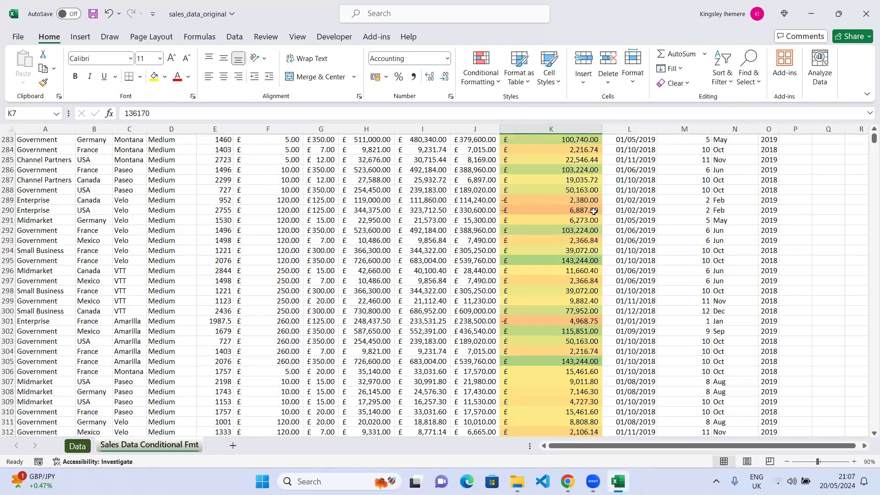
pyautogui.scroll(-6, 596, 213)
pyautogui.scroll(-8, 595, 213)
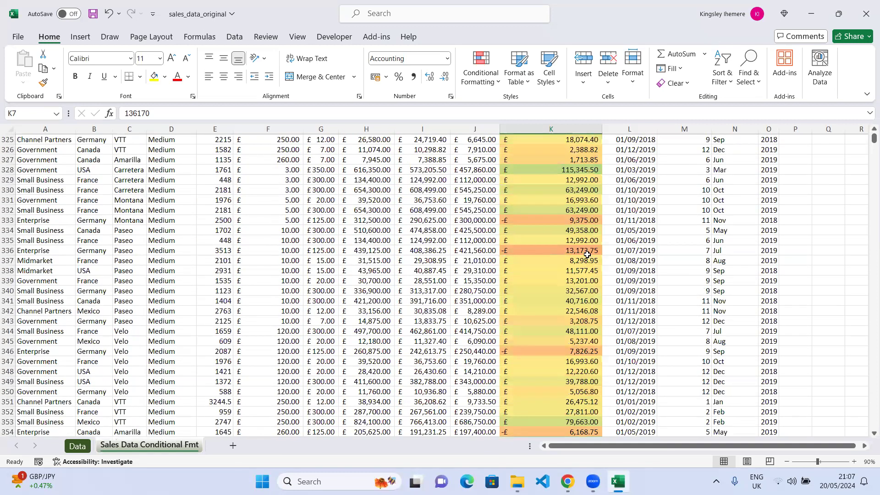
pyautogui.scroll(-20, 581, 274)
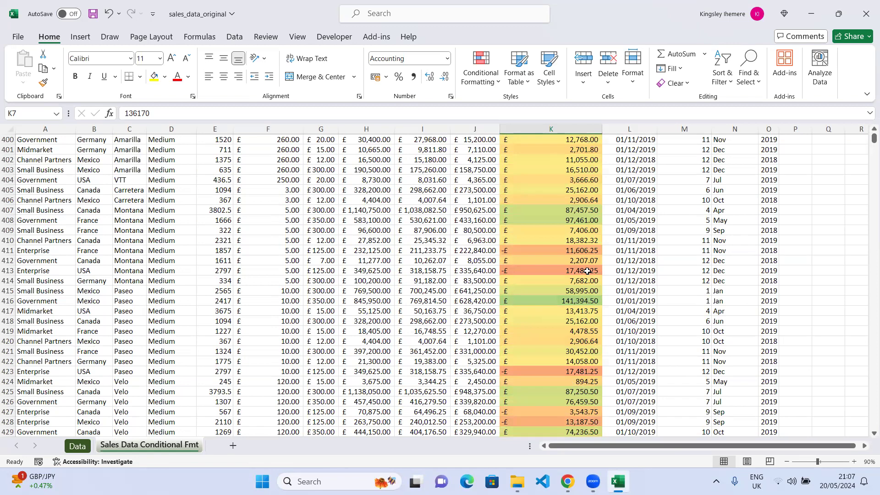
pyautogui.scroll(-7, 587, 271)
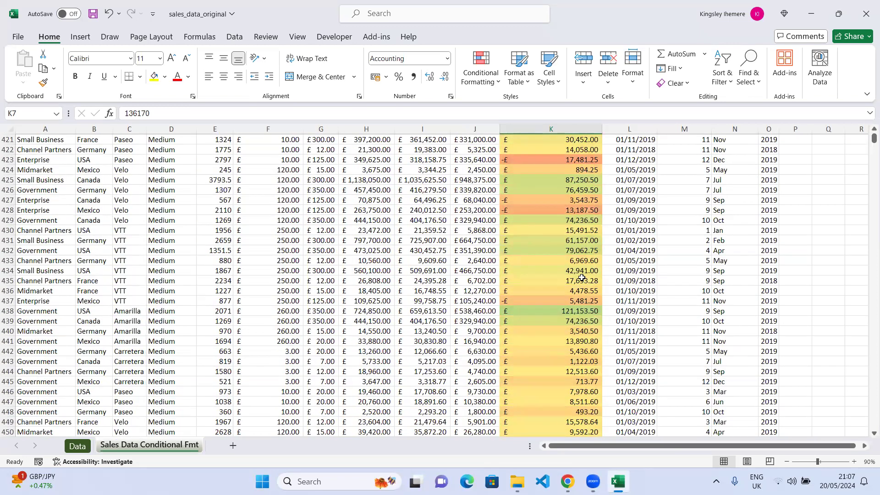
pyautogui.scroll(17, 582, 278)
pyautogui.scroll(-13, 582, 277)
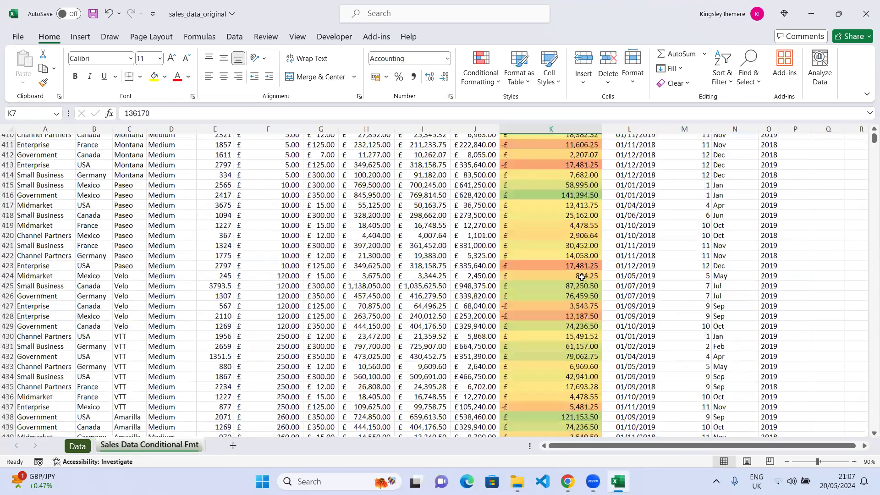
pyautogui.scroll(-20, 582, 278)
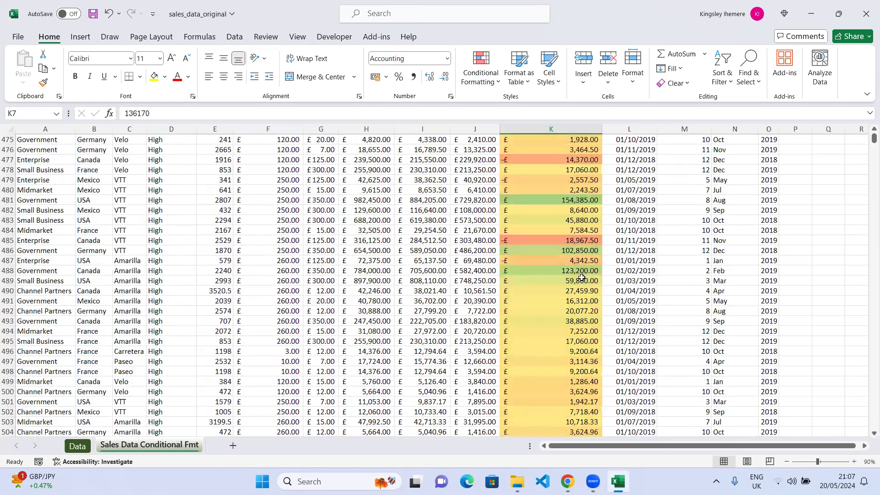
pyautogui.scroll(-8, 582, 278)
pyautogui.scroll(-3, 582, 278)
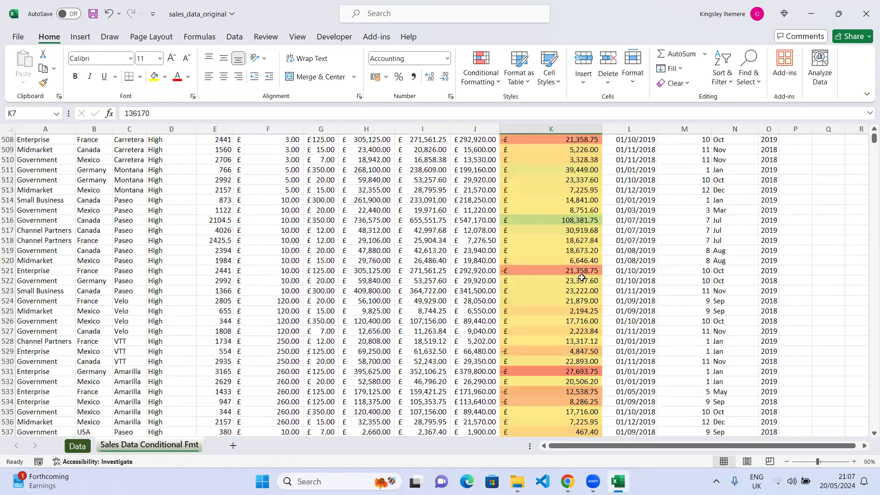
pyautogui.scroll(-7, 582, 278)
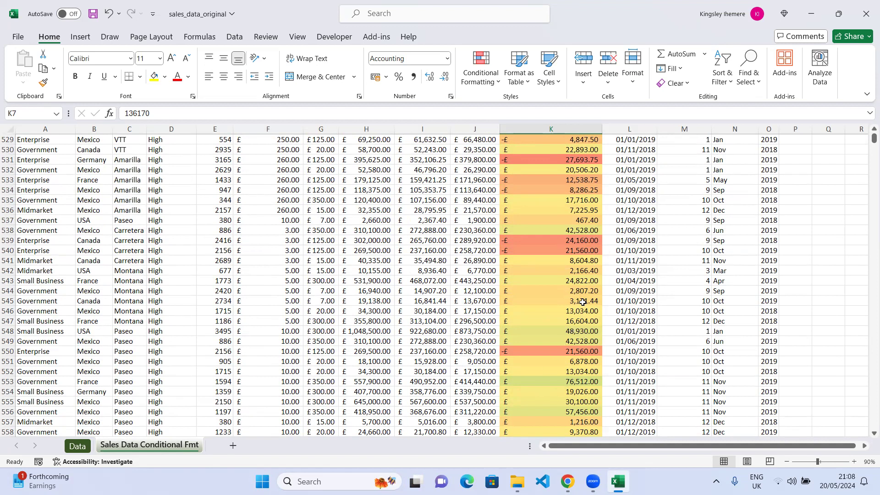
pyautogui.scroll(-2, 586, 273)
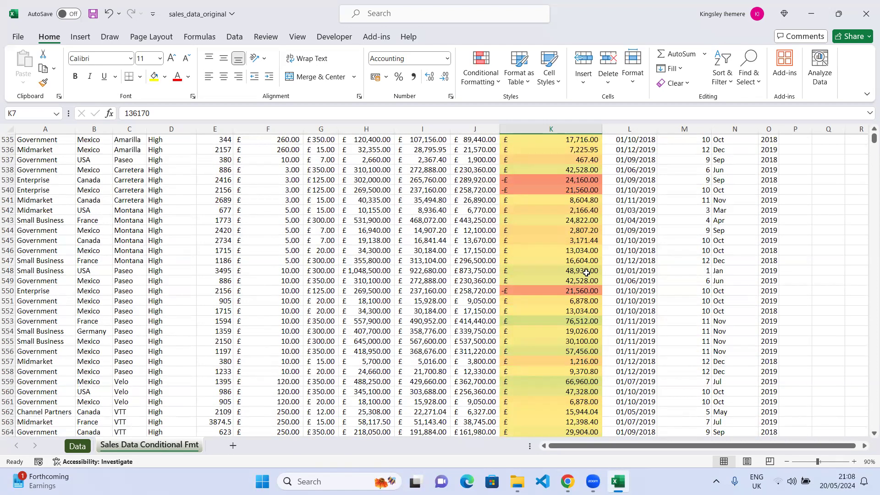
pyautogui.click(580, 230)
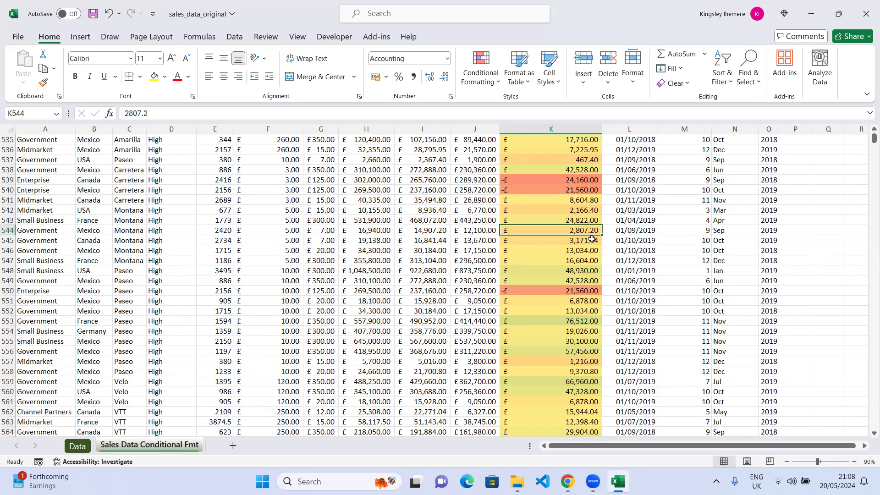
pyautogui.click(576, 363)
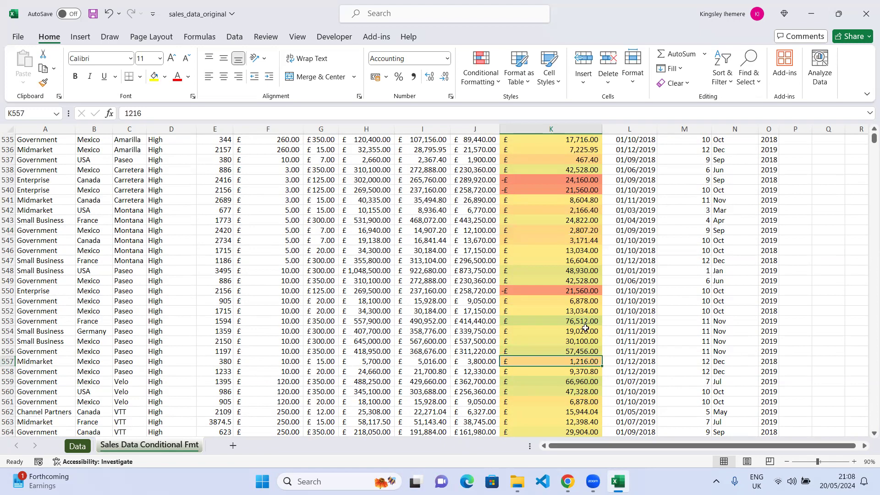
# - Clear the green, yellow and red color scale rules from the entire sheet
pyautogui.scroll(20, 586, 322)
pyautogui.scroll(20, 585, 321)
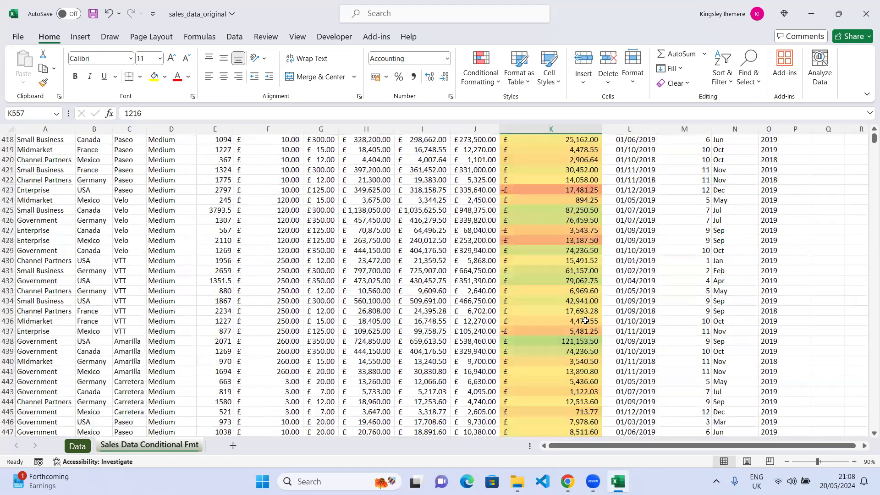
pyautogui.scroll(20, 585, 321)
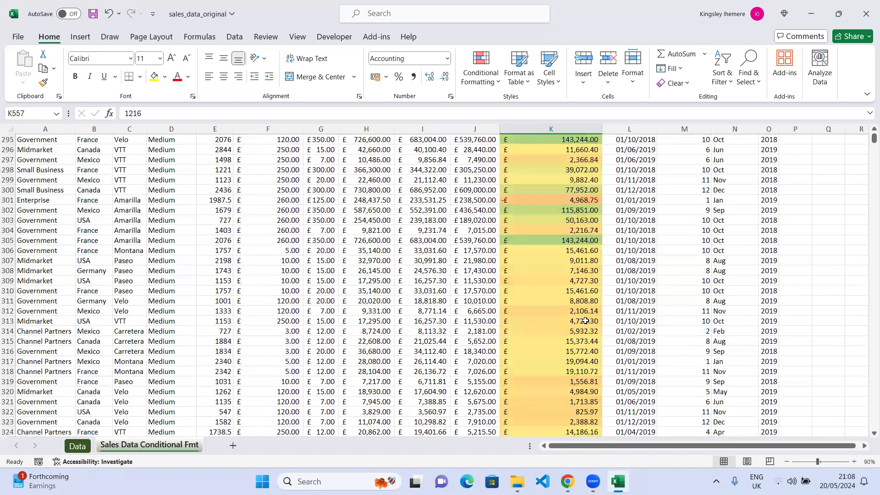
pyautogui.moveTo(867, 142); pyautogui.dragTo(871, 132)
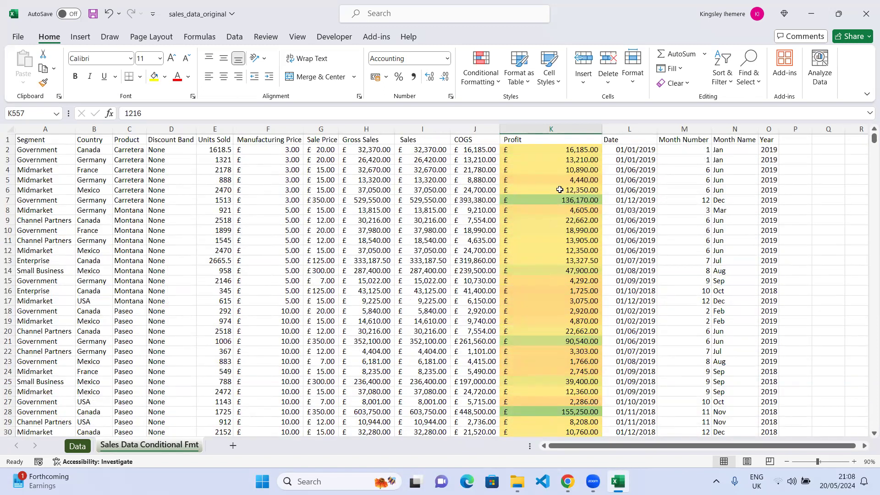
pyautogui.click(497, 82)
pyautogui.moveTo(526, 238)
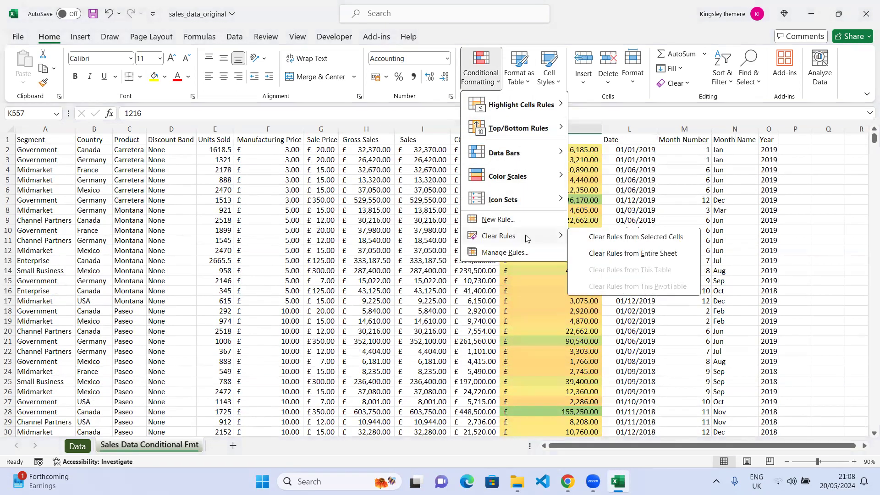
pyautogui.click(616, 253)
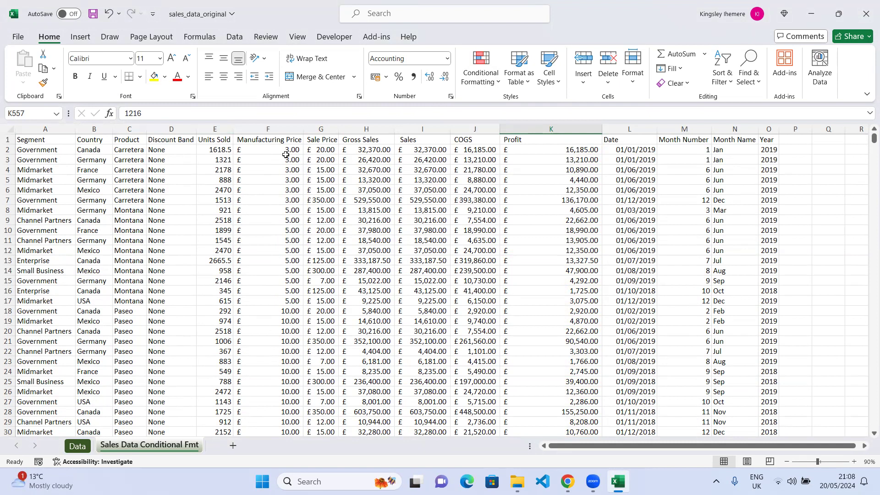
# - Review the rows and columns of the sales data, focusing on the Segment and Country entries
pyautogui.click(30, 159)
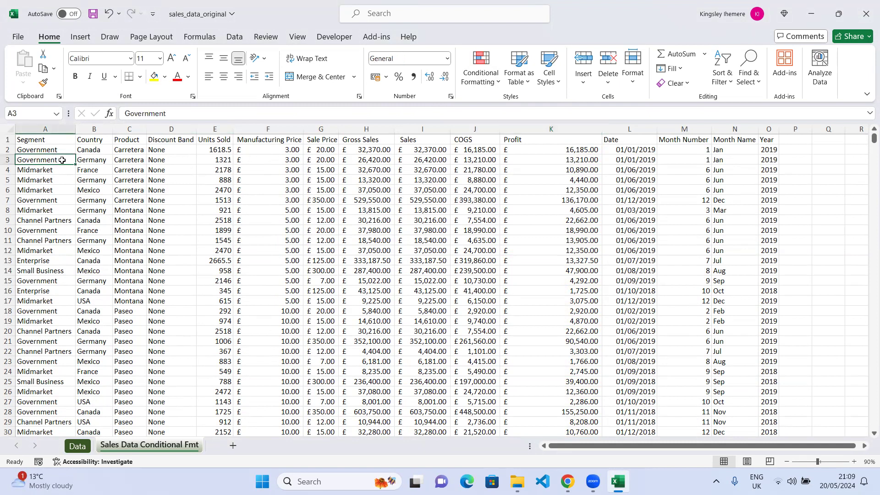
pyautogui.click(104, 162)
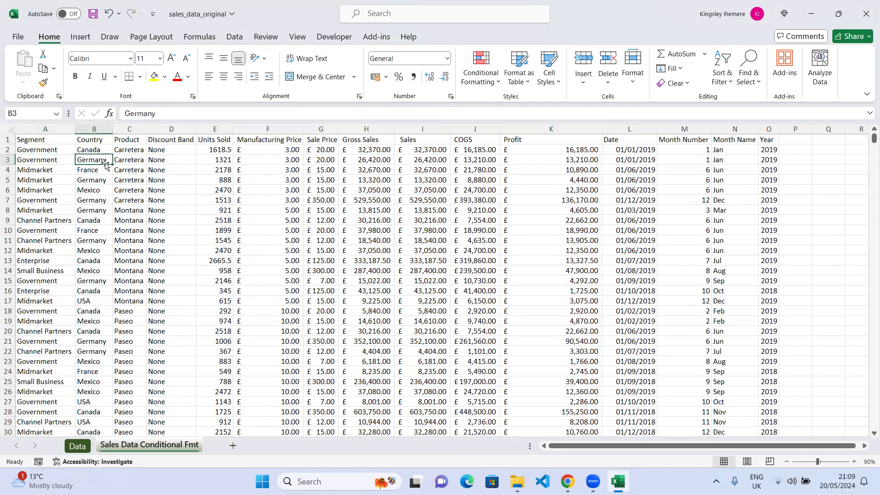
pyautogui.click(51, 127)
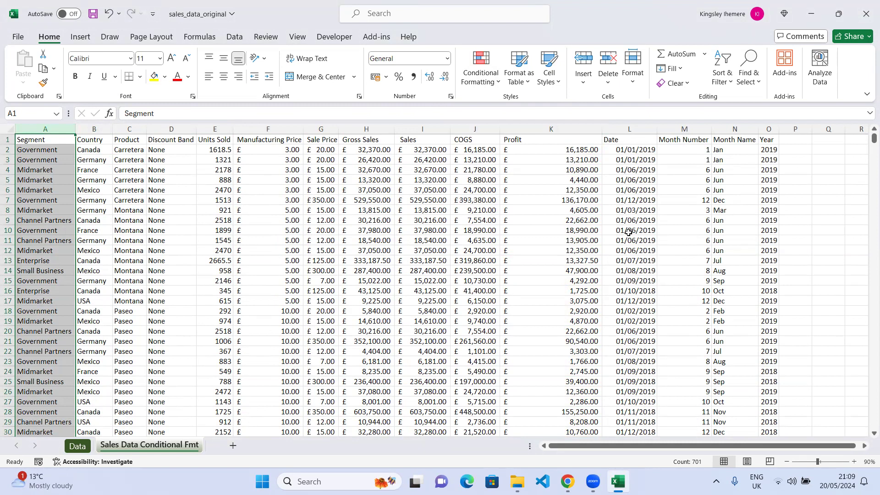
pyautogui.click(435, 219)
pyautogui.click(8, 160)
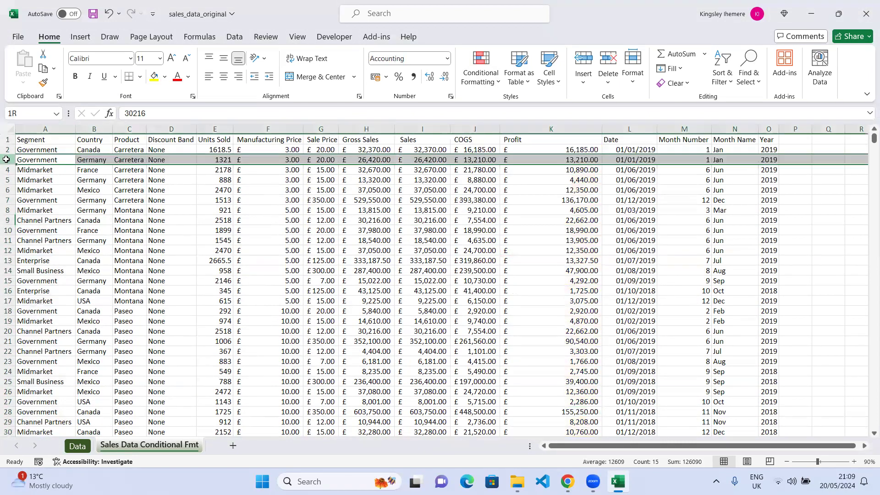
pyautogui.click(505, 270)
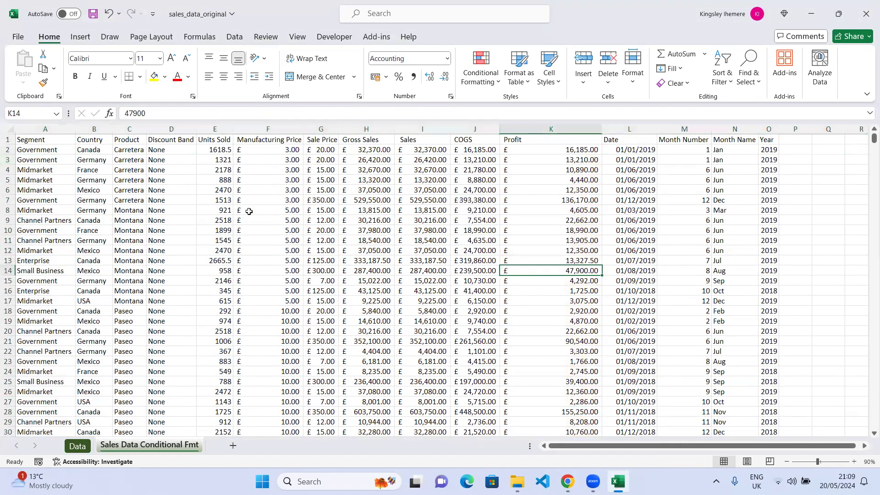
pyautogui.click(84, 199)
pyautogui.click(82, 209)
pyautogui.click(94, 234)
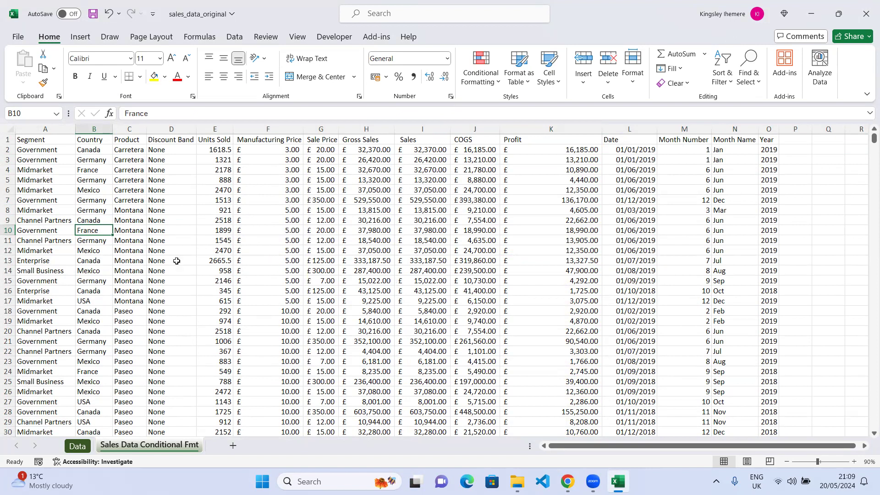
pyautogui.scroll(-5, 88, 351)
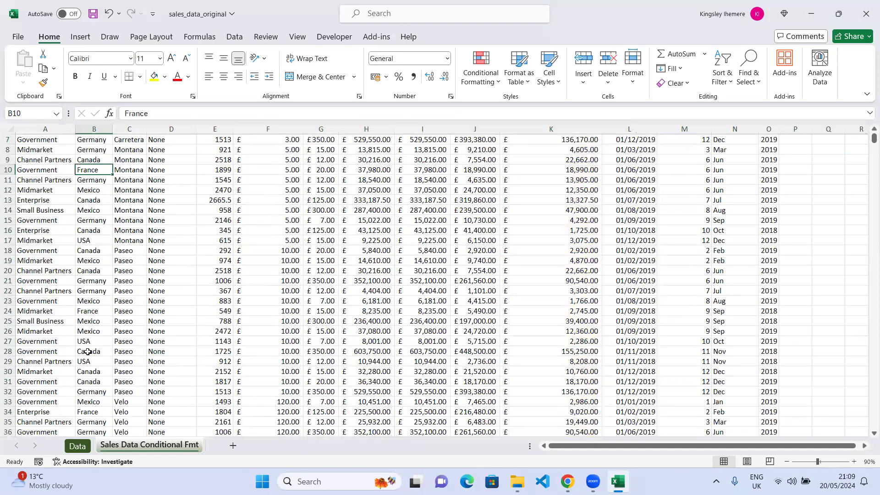
pyautogui.scroll(-3, 88, 352)
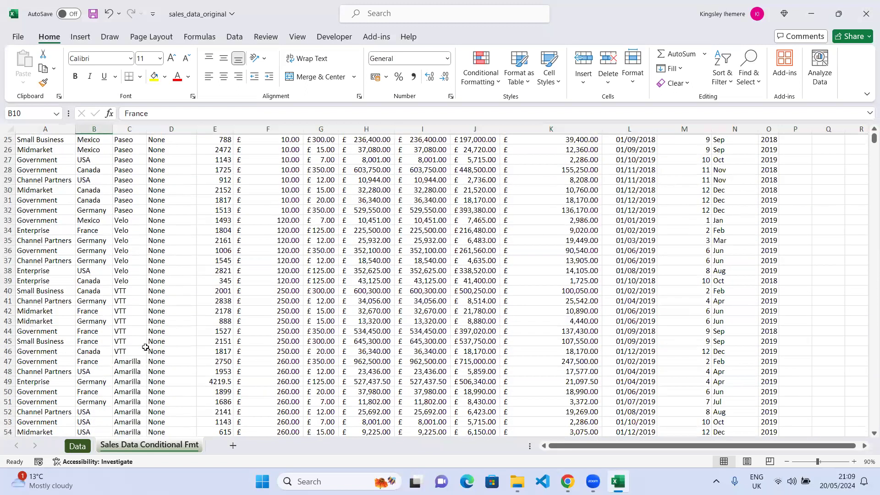
pyautogui.scroll(8, 145, 347)
# - Start a Duplicate Values highlight rule on the entire Units Sold column
pyautogui.click(223, 210)
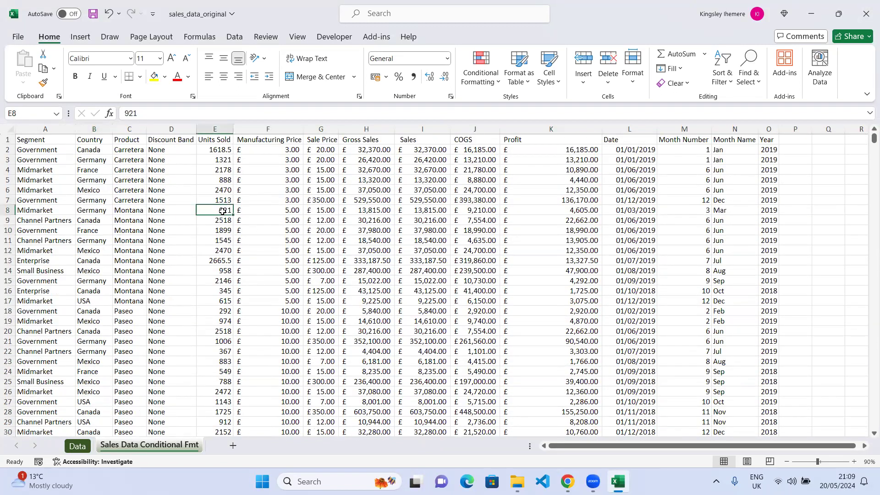
pyautogui.click(220, 129)
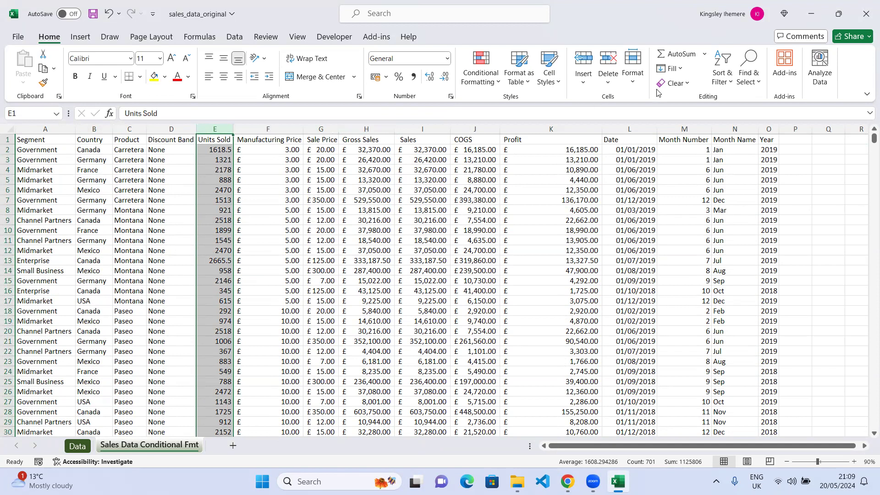
pyautogui.click(499, 85)
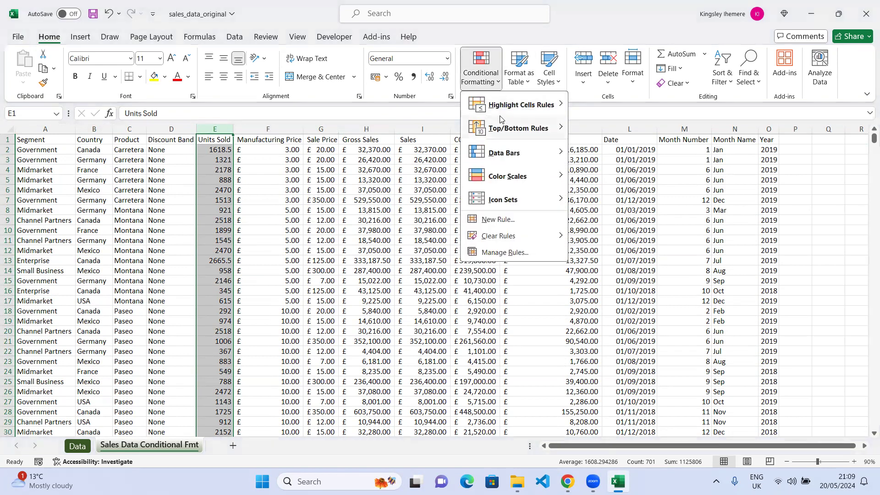
pyautogui.moveTo(503, 115)
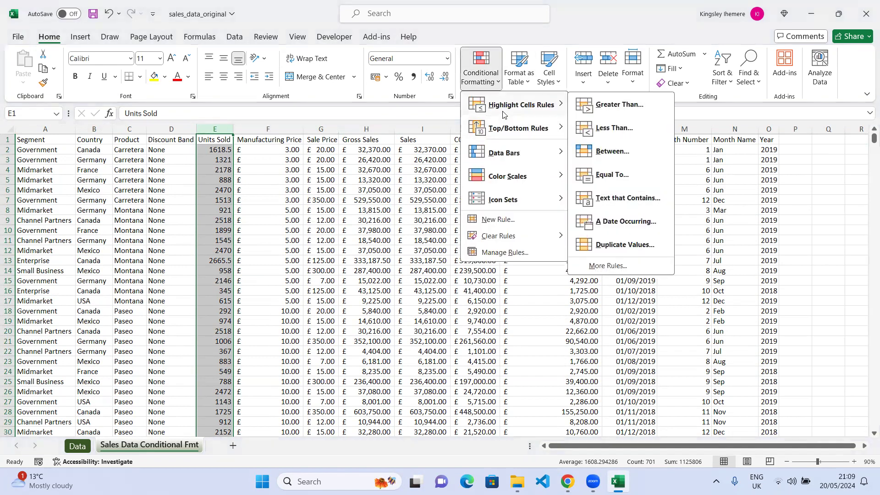
pyautogui.click(624, 244)
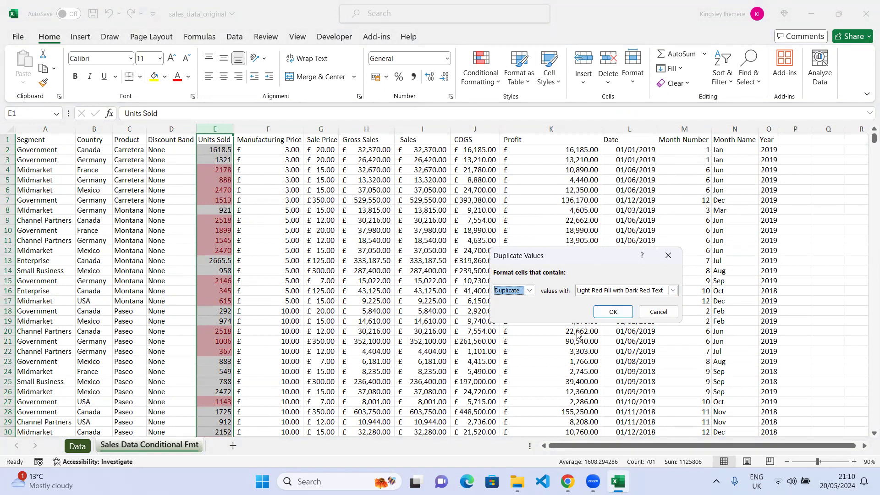
# - Preview the highlight rule for Unique values in Units Sold, and return it to Duplicate
pyautogui.click(531, 294)
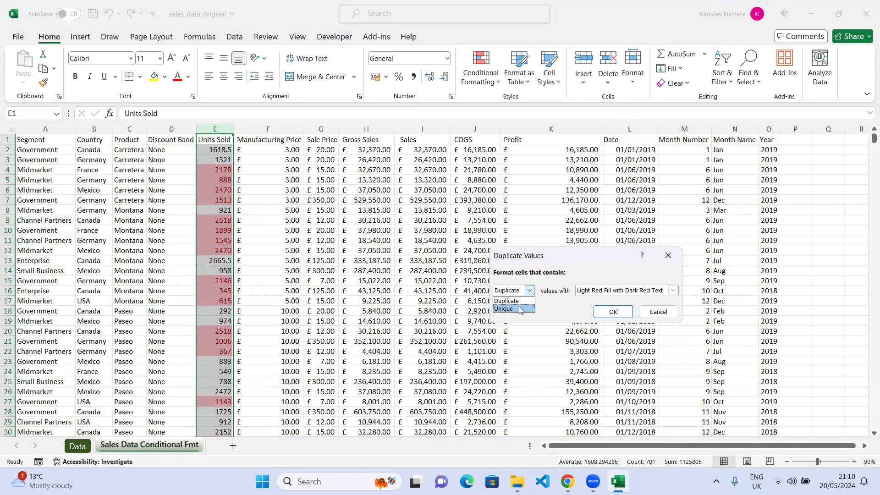
pyautogui.click(521, 309)
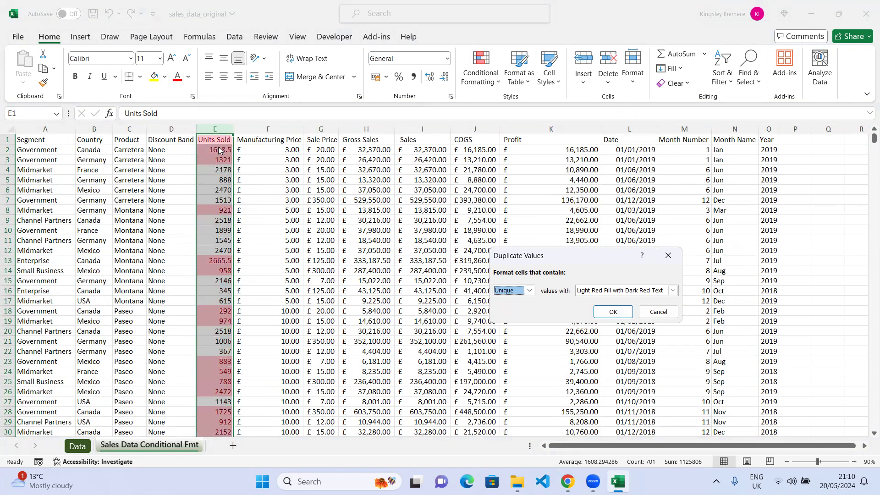
pyautogui.click(530, 291)
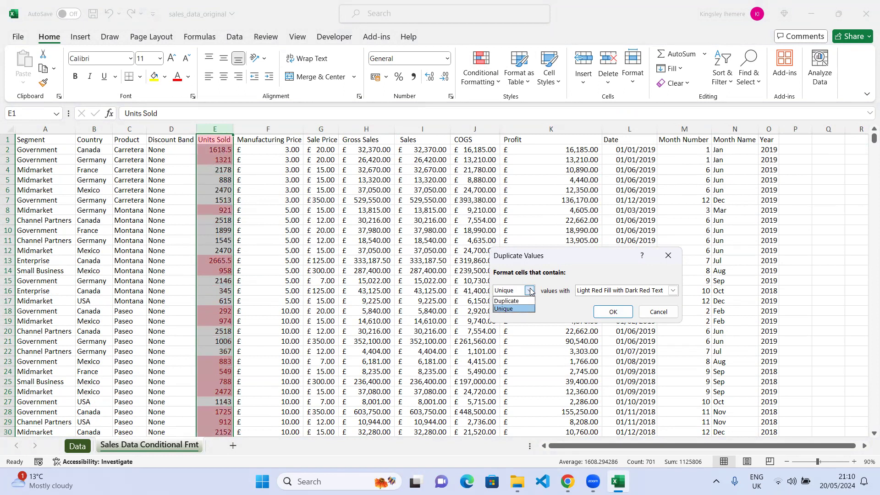
pyautogui.click(524, 302)
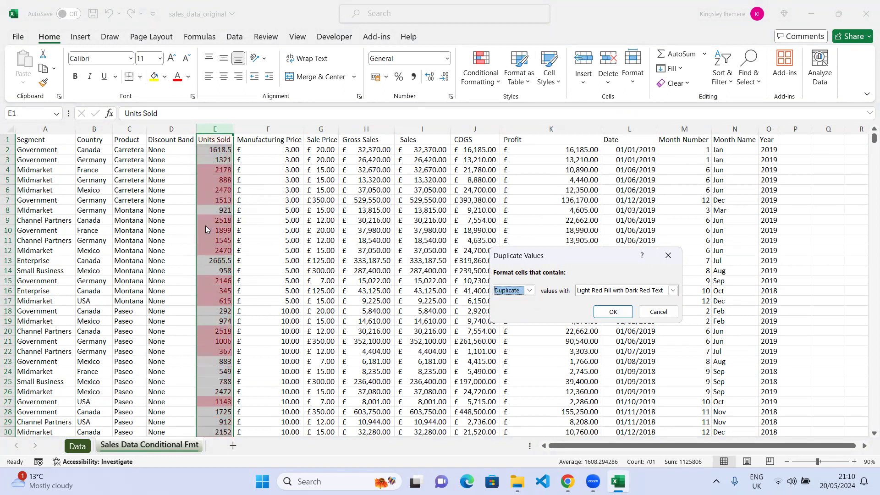
# - Preview the duplicate Units Sold values with Red Text and with Yellow Fill with Dark Yellow Text
pyautogui.click(673, 291)
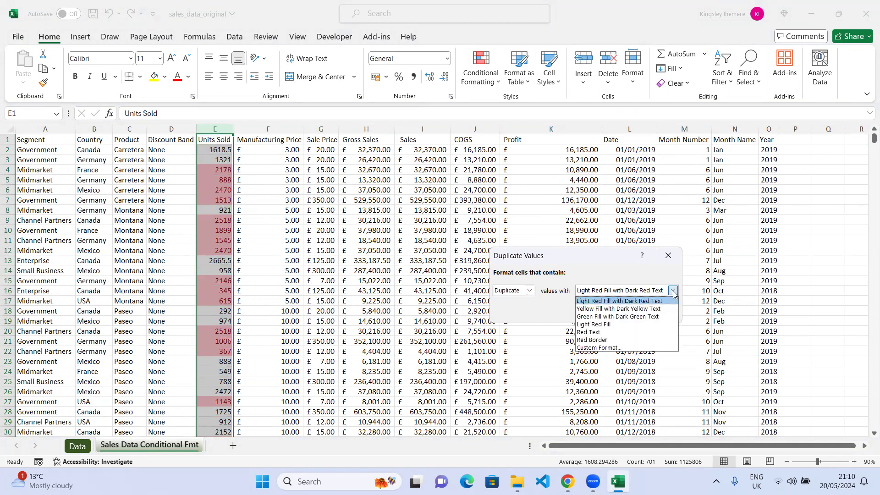
pyautogui.click(621, 335)
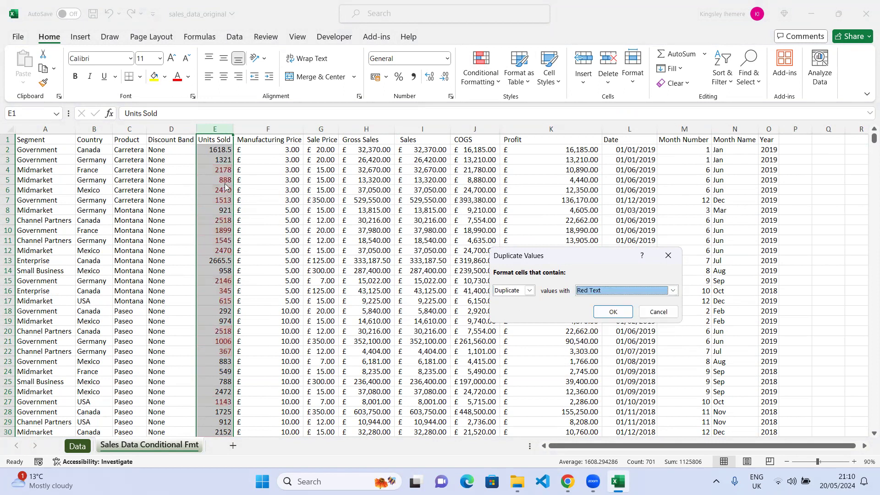
pyautogui.click(673, 291)
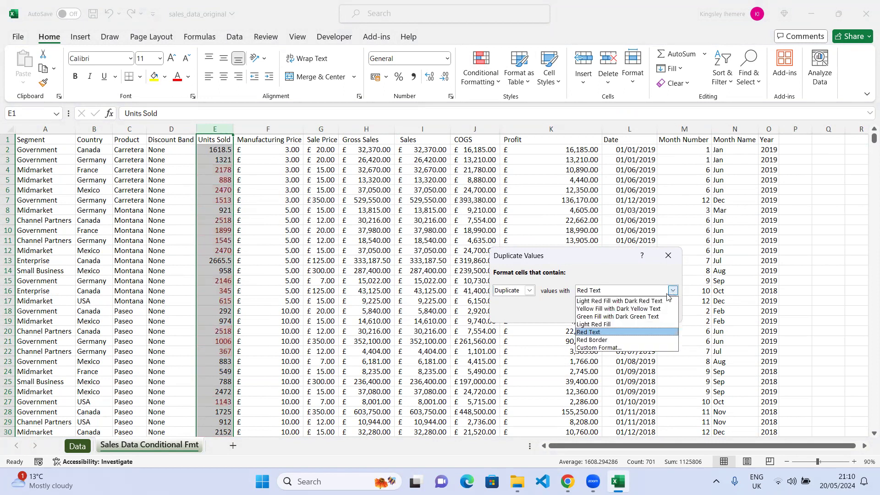
pyautogui.click(635, 310)
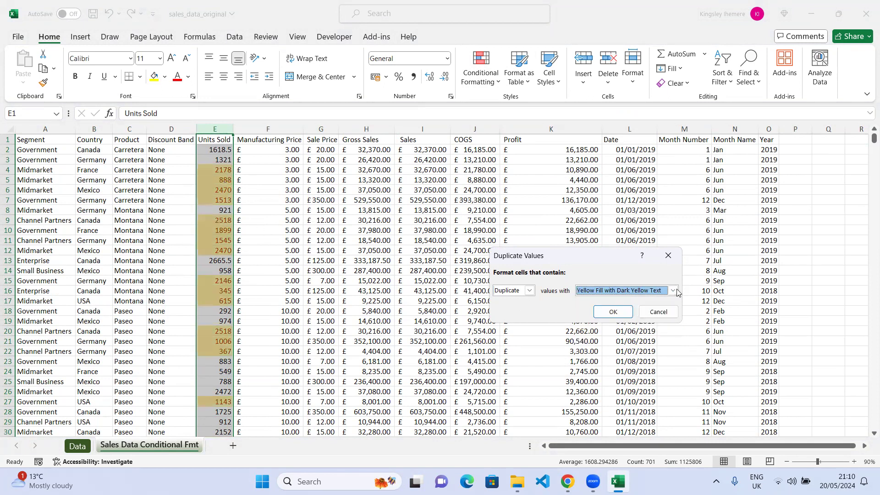
# - Set the duplicate values format to Light Red Fill with Dark Red Text and apply the rule to Units Sold
pyautogui.click(673, 291)
pyautogui.click(635, 300)
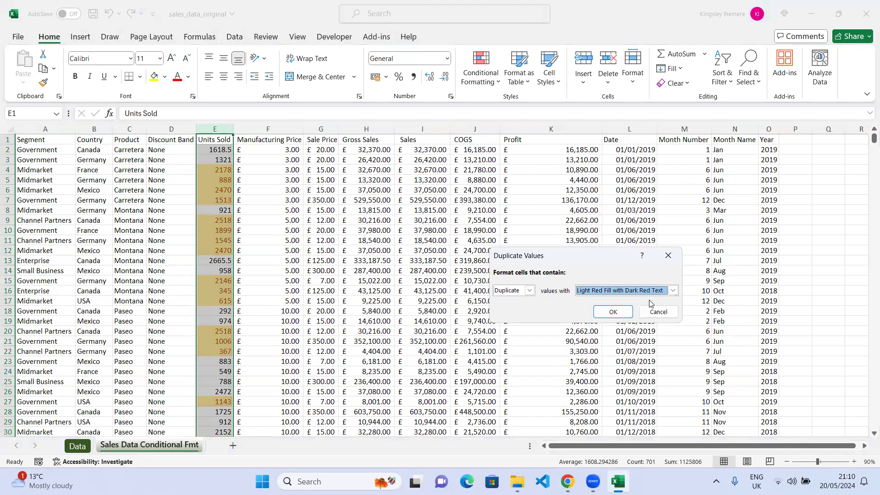
pyautogui.click(612, 311)
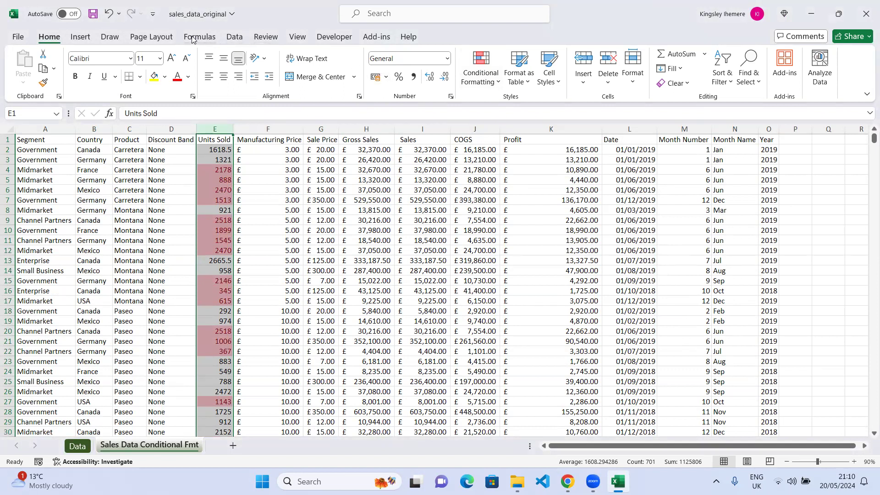
# - Add a filter to the Units Sold column and sort it by the light red cell color, expanding the selection to the adjacent data
pyautogui.click(235, 38)
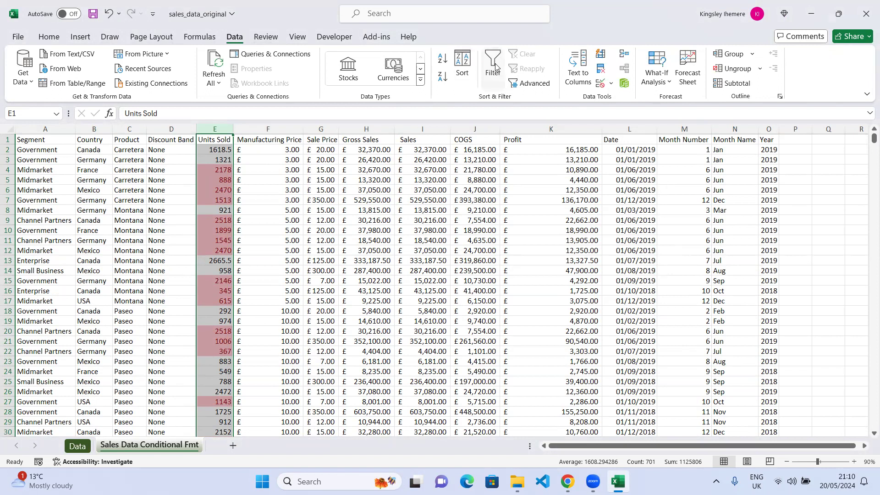
pyautogui.click(494, 68)
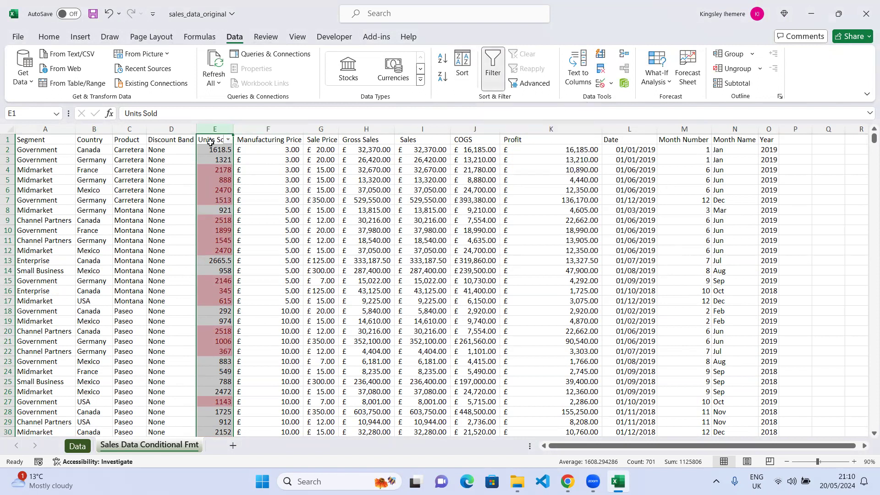
pyautogui.click(228, 139)
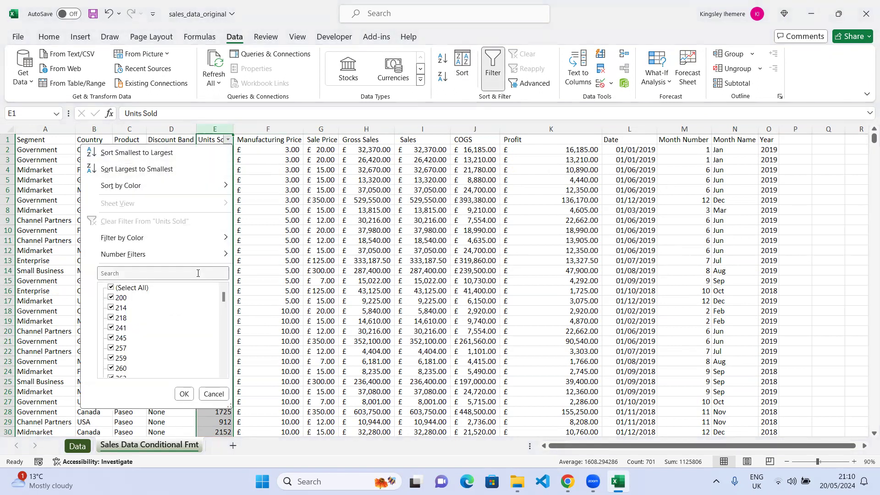
pyautogui.moveTo(156, 189)
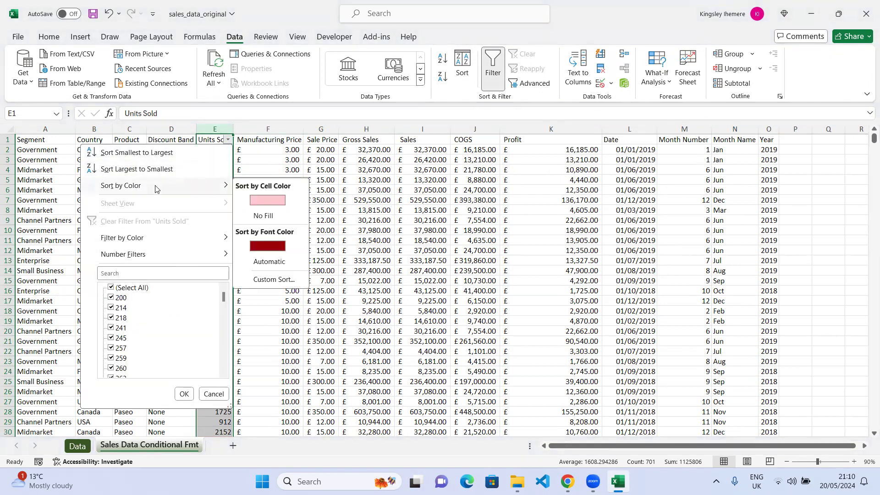
pyautogui.click(276, 199)
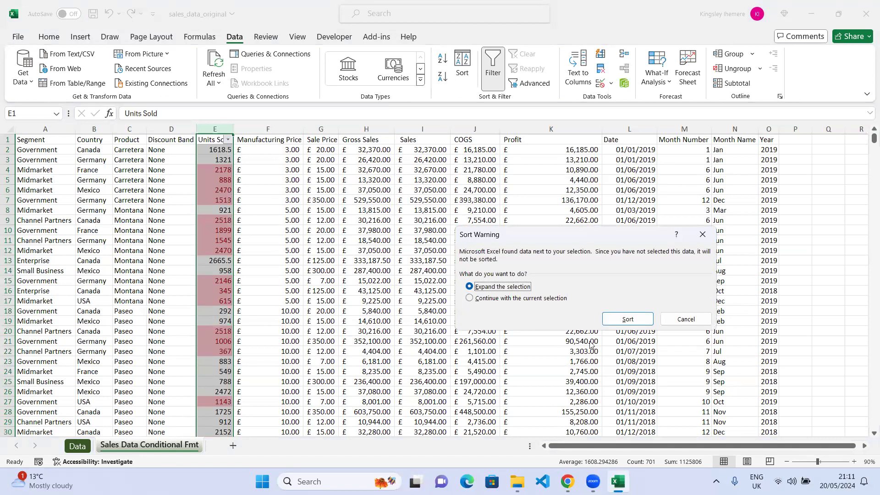
pyautogui.click(641, 321)
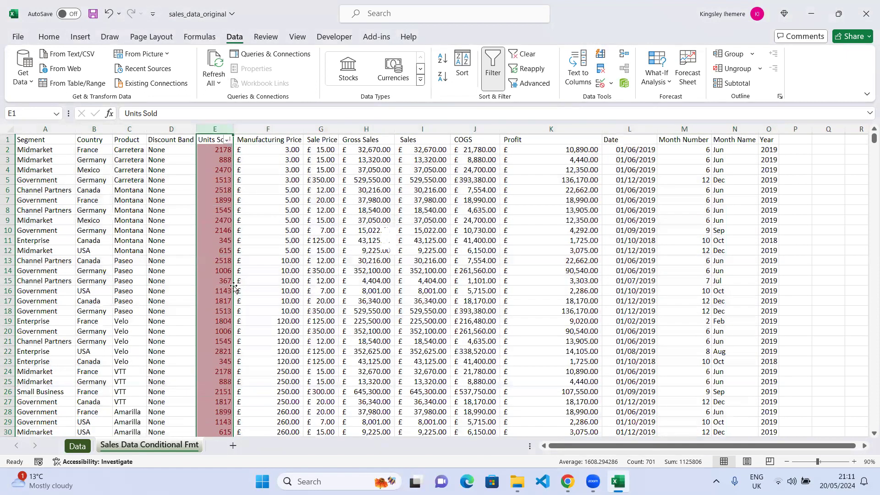
# - Examine how the light red duplicate values are grouped down the sorted Units Sold column
pyautogui.scroll(-20, 212, 255)
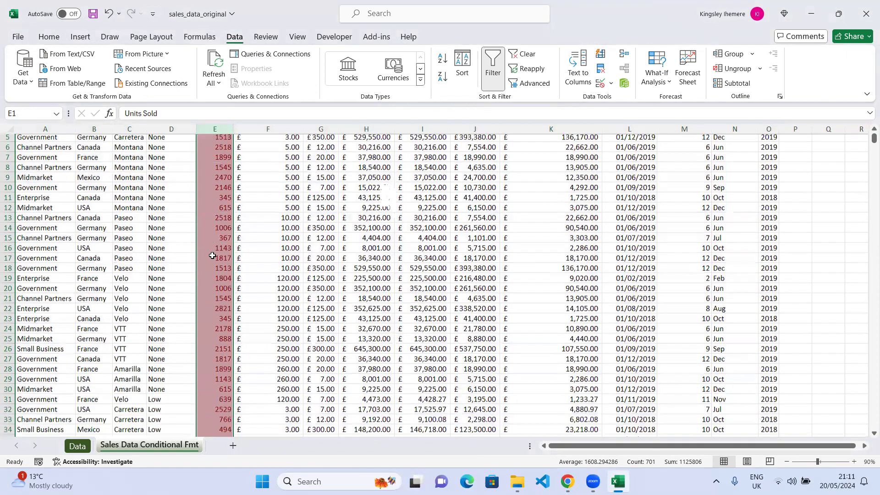
pyautogui.scroll(-20, 213, 255)
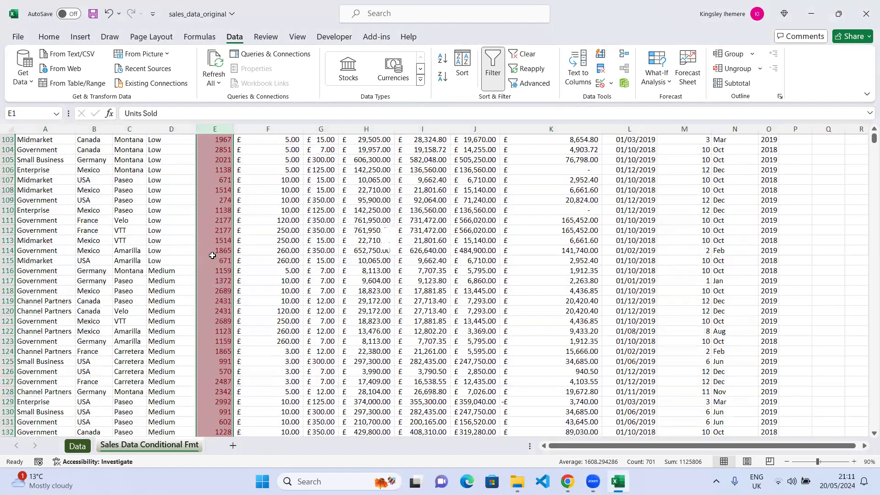
pyautogui.scroll(-20, 212, 255)
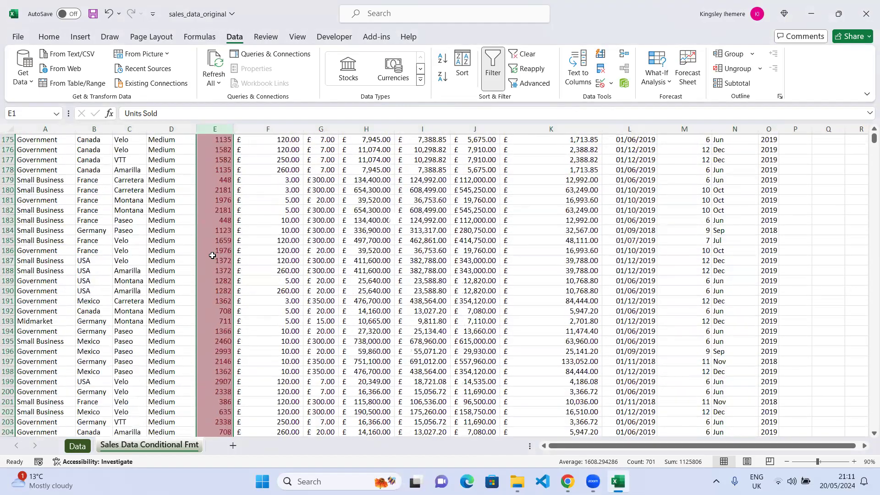
pyautogui.scroll(-7, 294, 251)
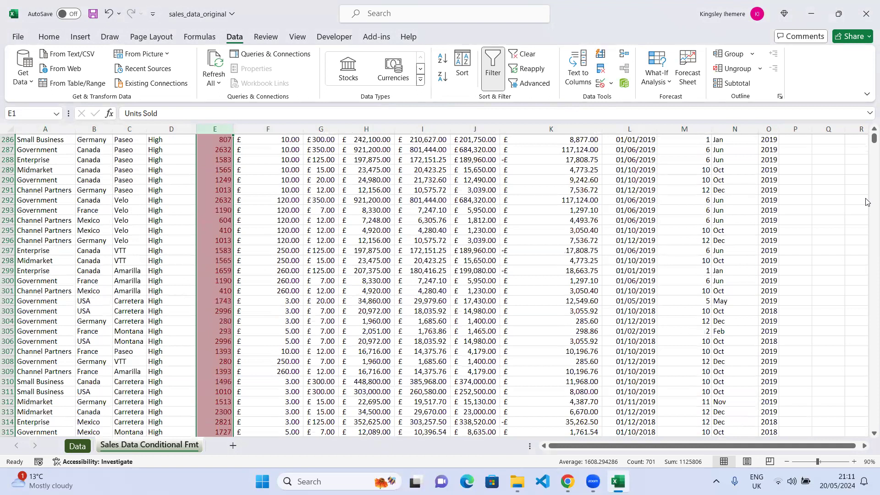
pyautogui.moveTo(868, 143); pyautogui.dragTo(868, 146)
pyautogui.scroll(20, 415, 307)
pyautogui.scroll(18, 239, 288)
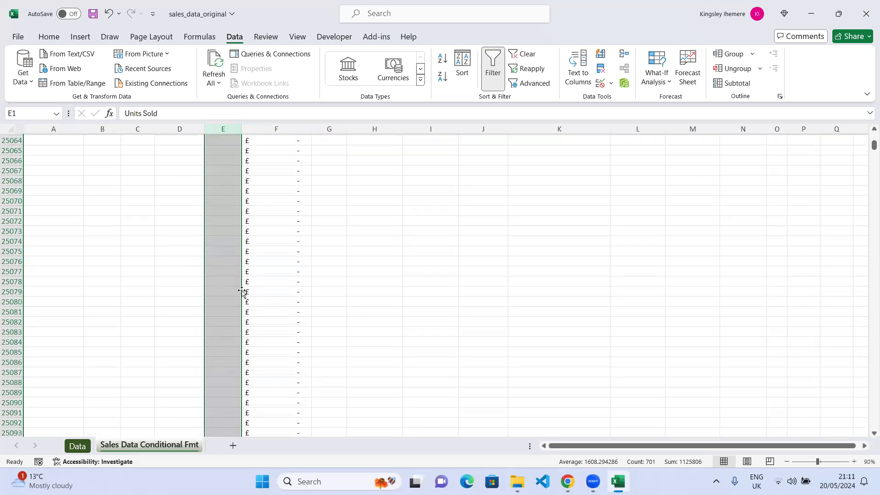
pyautogui.scroll(6, 238, 287)
pyautogui.moveTo(868, 149); pyautogui.dragTo(868, 138)
pyautogui.scroll(1, 867, 133)
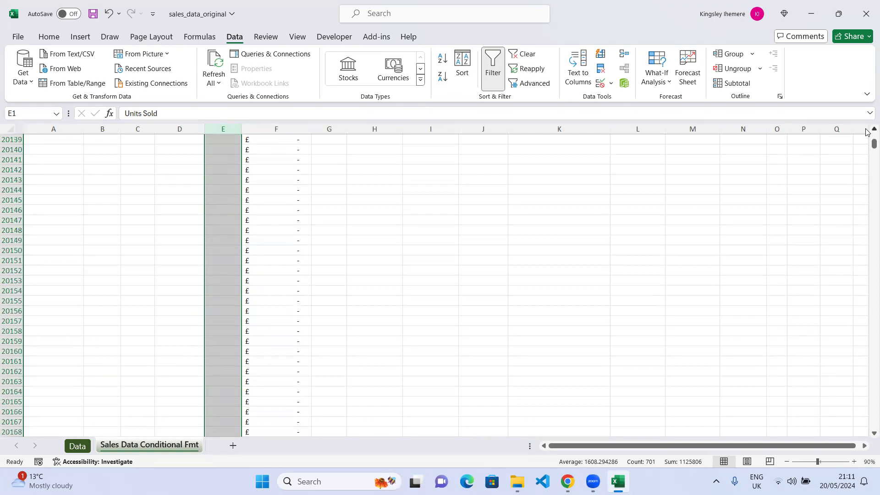
pyautogui.moveTo(869, 144); pyautogui.dragTo(867, 136)
# - Find where the red duplicates end and the unshaded unique values begin in Units Sold, and return to the first rows
pyautogui.scroll(-20, 437, 274)
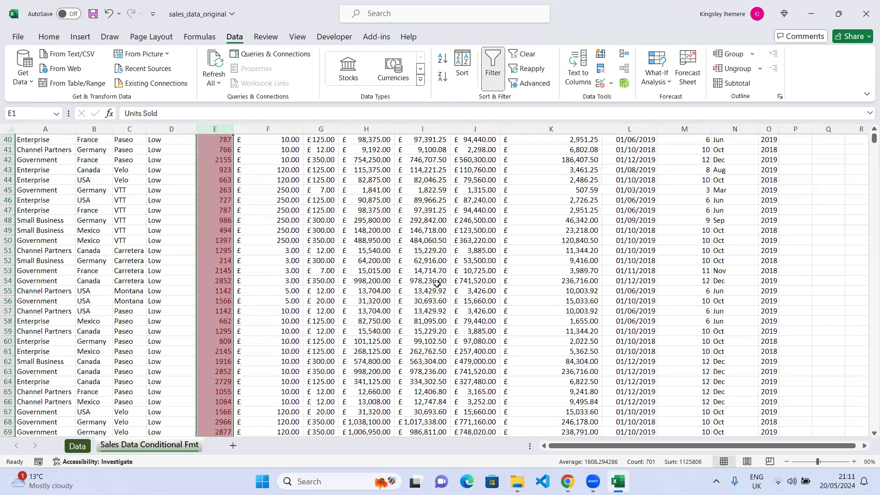
pyautogui.scroll(-20, 437, 284)
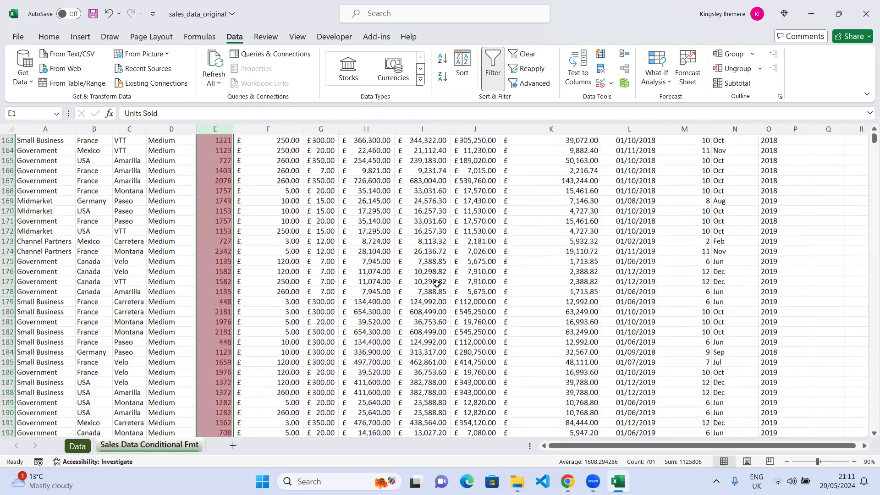
pyautogui.scroll(-20, 437, 283)
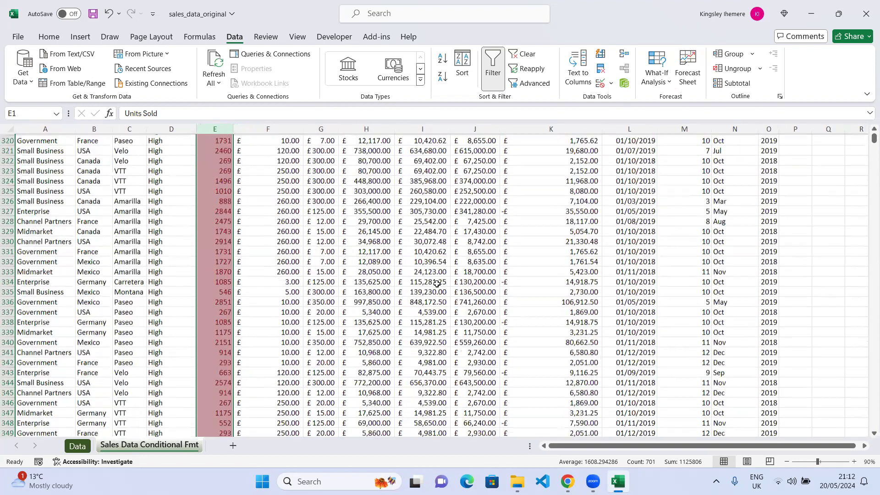
pyautogui.scroll(7, 437, 283)
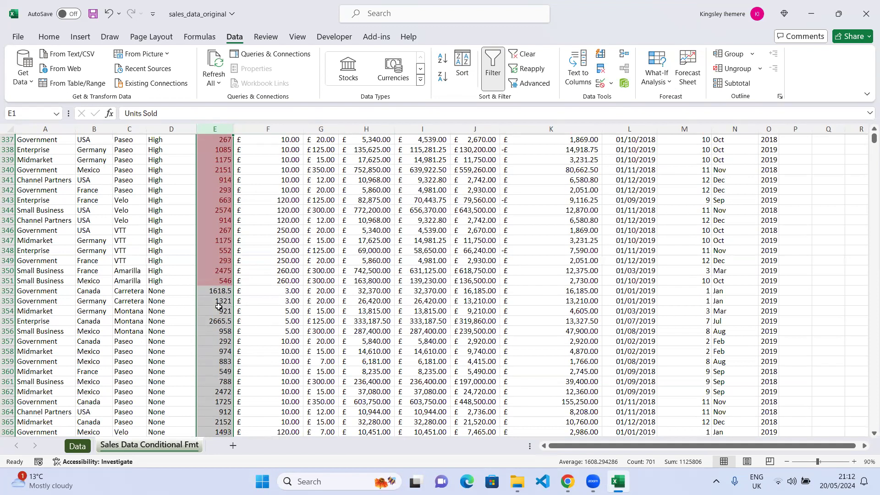
pyautogui.scroll(-2, 219, 307)
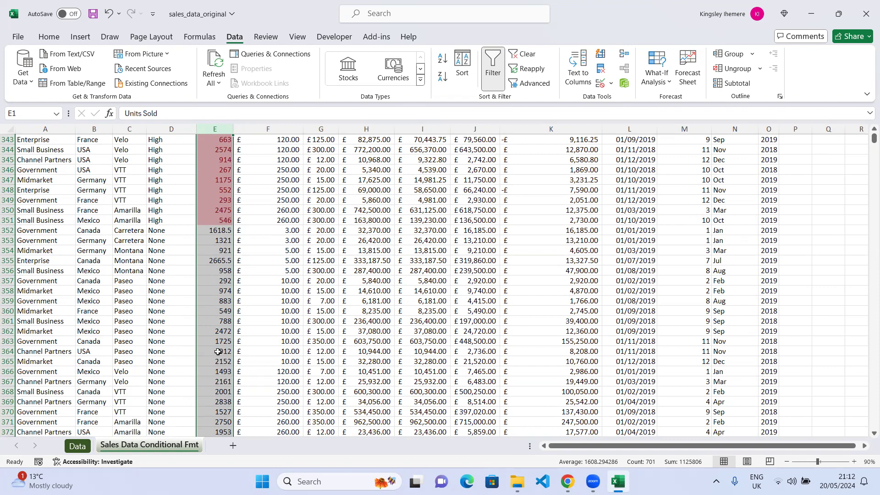
pyautogui.scroll(5, 213, 321)
pyautogui.scroll(20, 213, 321)
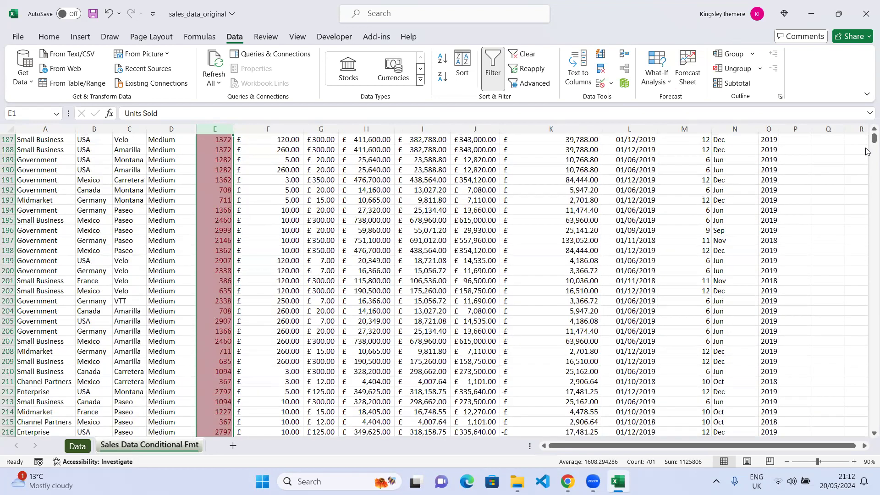
pyautogui.moveTo(873, 138); pyautogui.dragTo(866, 129)
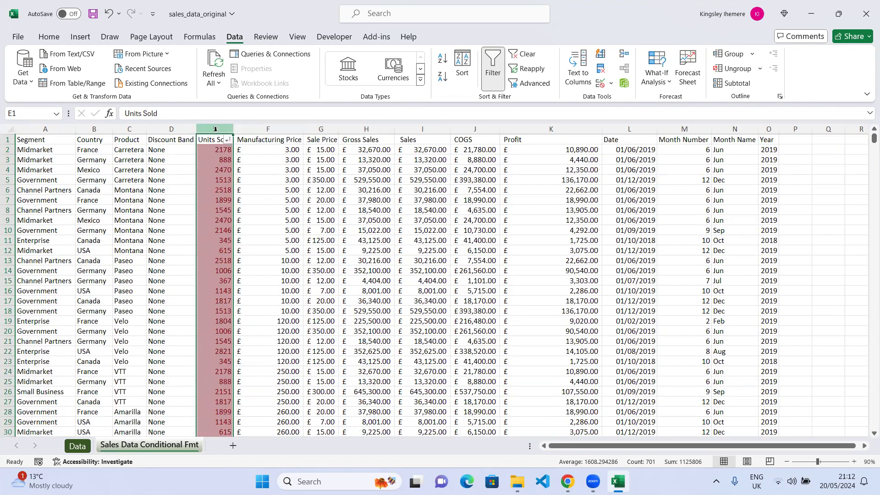
pyautogui.click(248, 188)
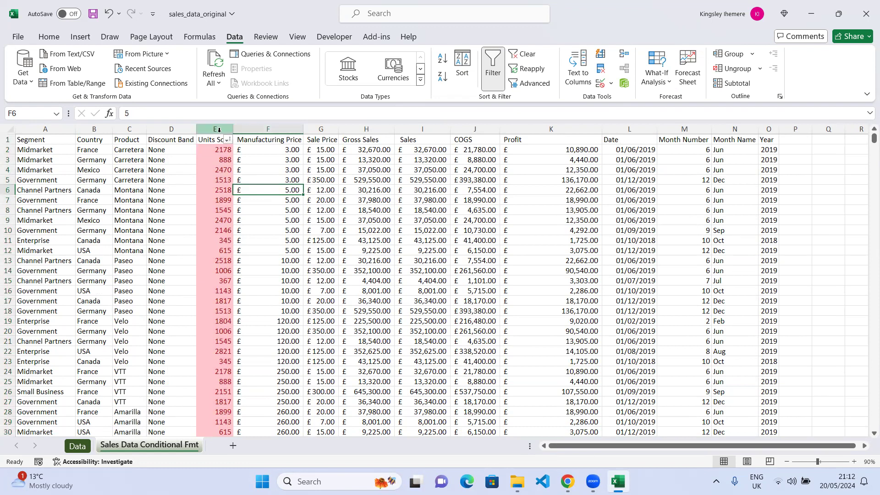
# - Remove the filter from Units Sold and clear the conditional formatting rules from the entire sheet
pyautogui.click(489, 71)
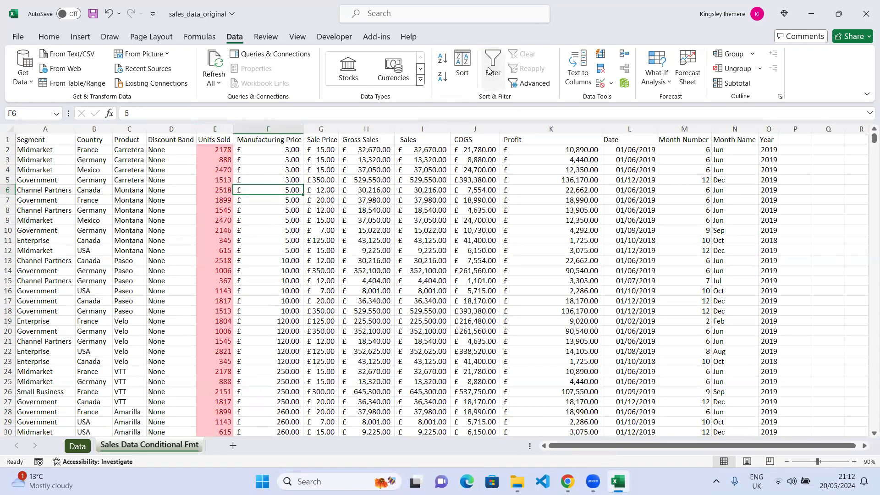
pyautogui.click(55, 40)
pyautogui.click(215, 129)
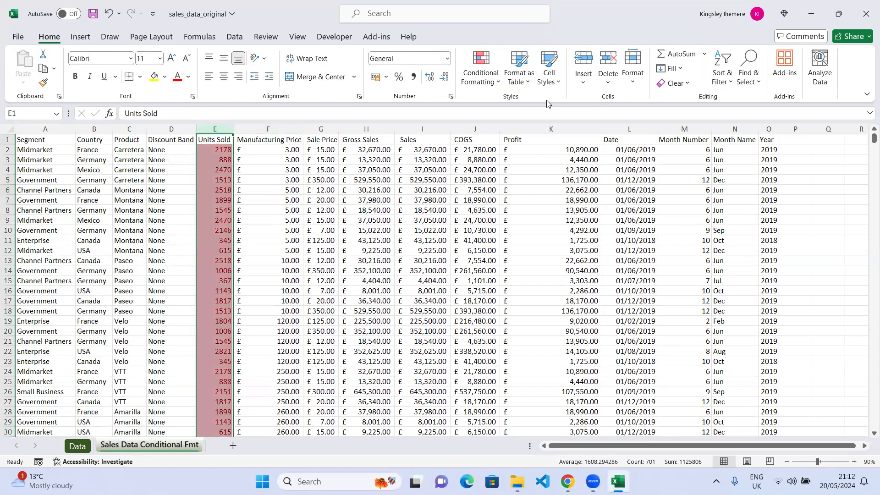
pyautogui.click(480, 69)
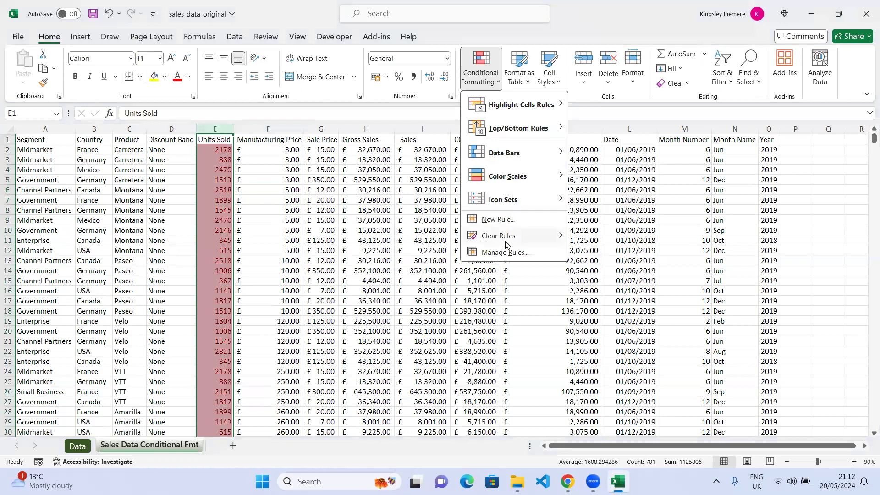
pyautogui.moveTo(506, 243)
pyautogui.click(631, 260)
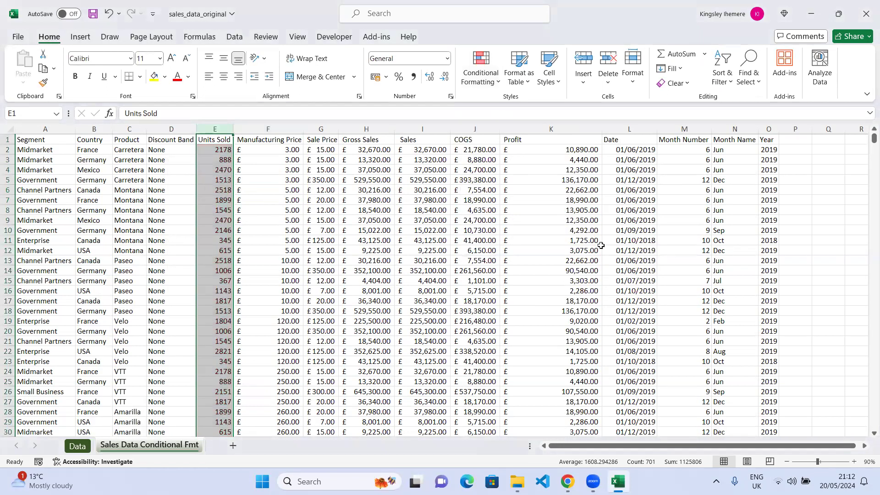
# - Apply blue gradient-fill data bars to the Units Sold column and widen the column so the bars are easier to compare
pyautogui.click(497, 87)
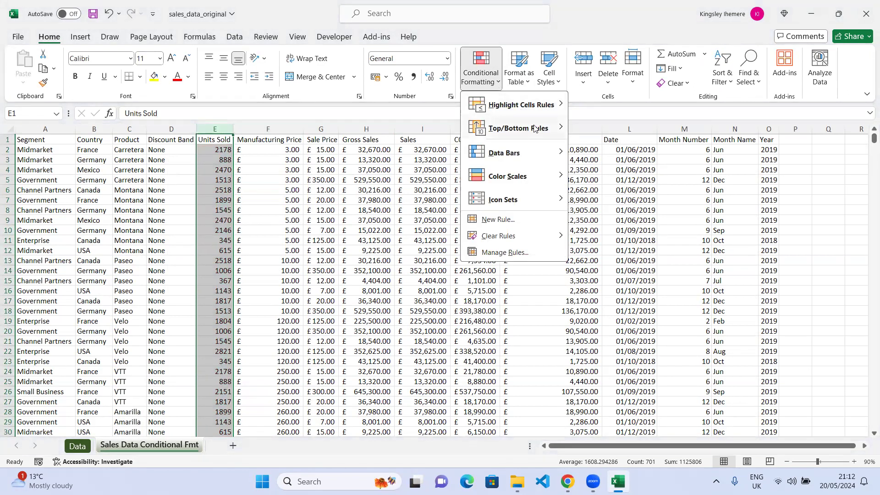
pyautogui.moveTo(529, 105)
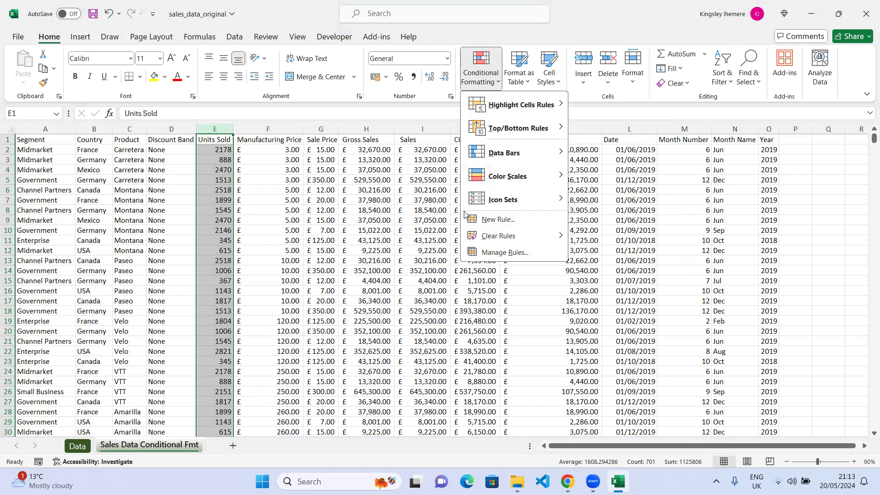
pyautogui.moveTo(520, 153)
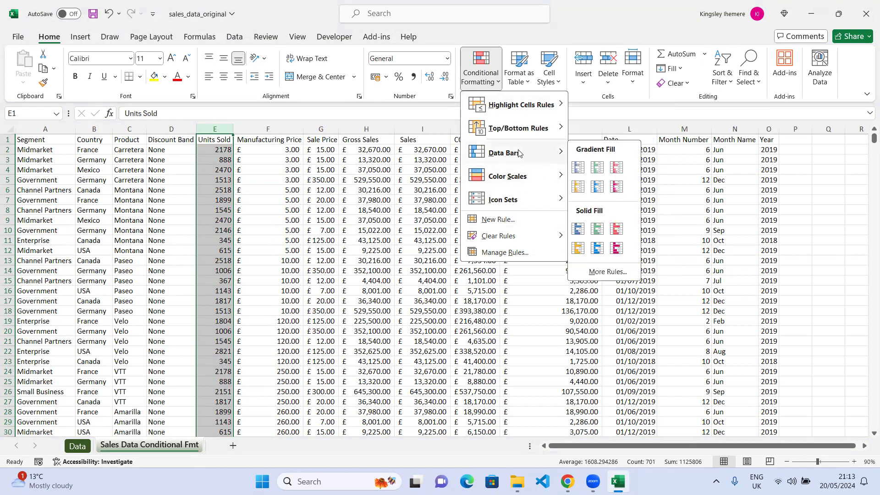
pyautogui.click(577, 168)
pyautogui.moveTo(234, 129); pyautogui.dragTo(284, 129)
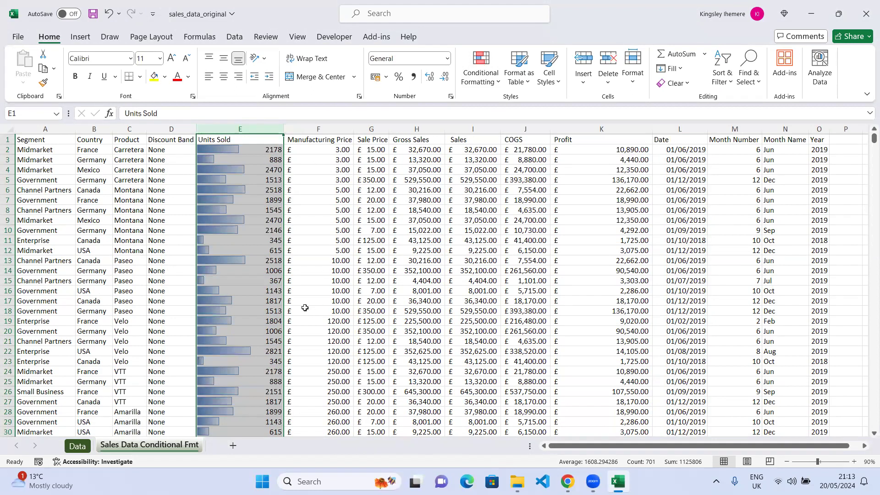
pyautogui.click(246, 180)
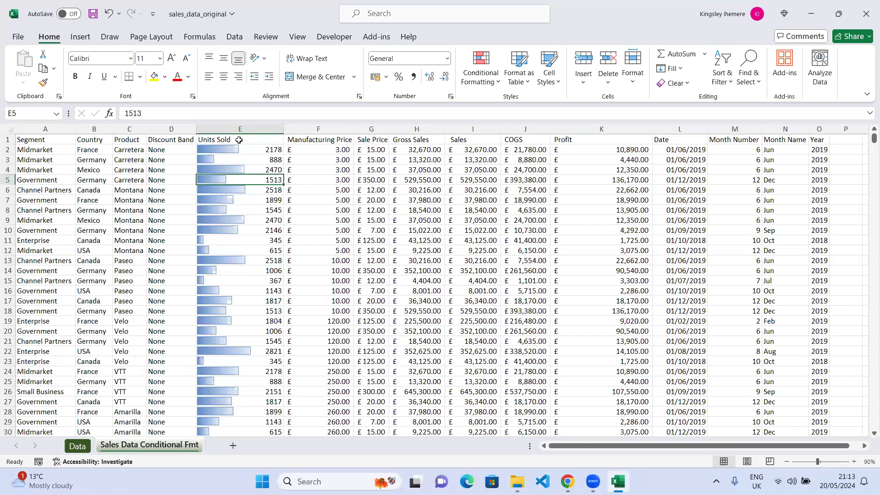
# - Add a filter to the Units Sold column and review its color sorting and number filter options without applying any
pyautogui.click(255, 131)
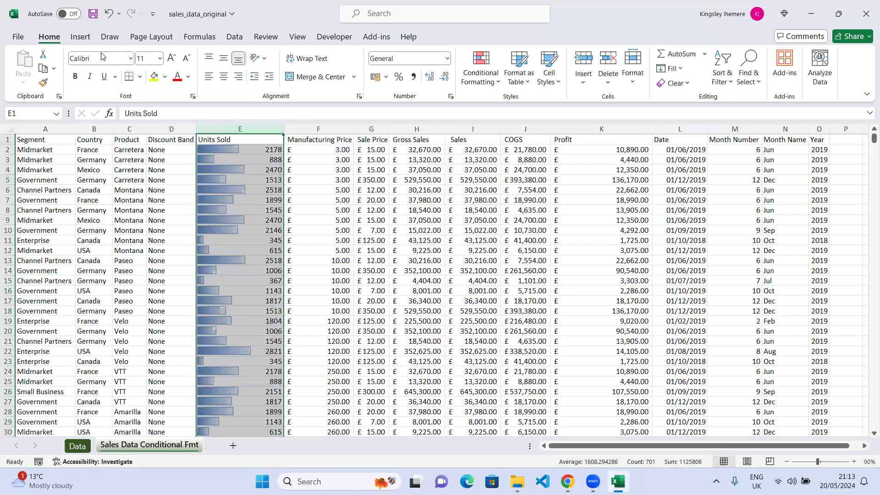
pyautogui.click(236, 36)
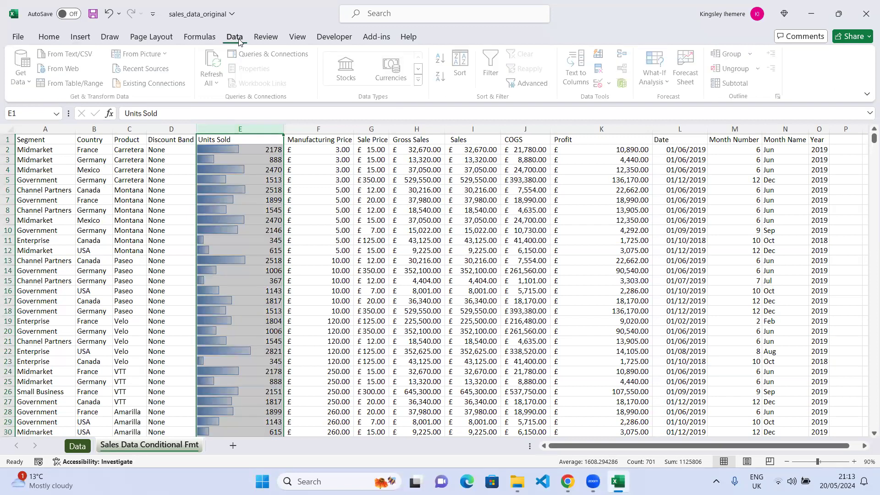
pyautogui.click(492, 62)
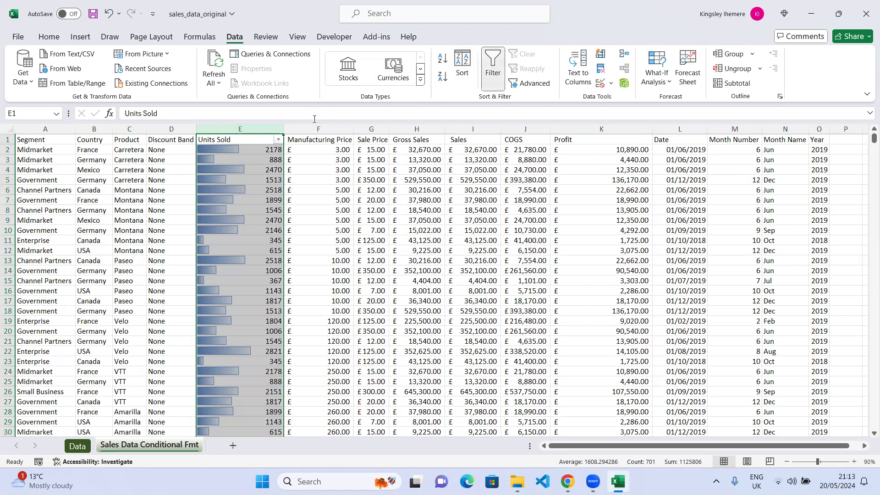
pyautogui.click(278, 139)
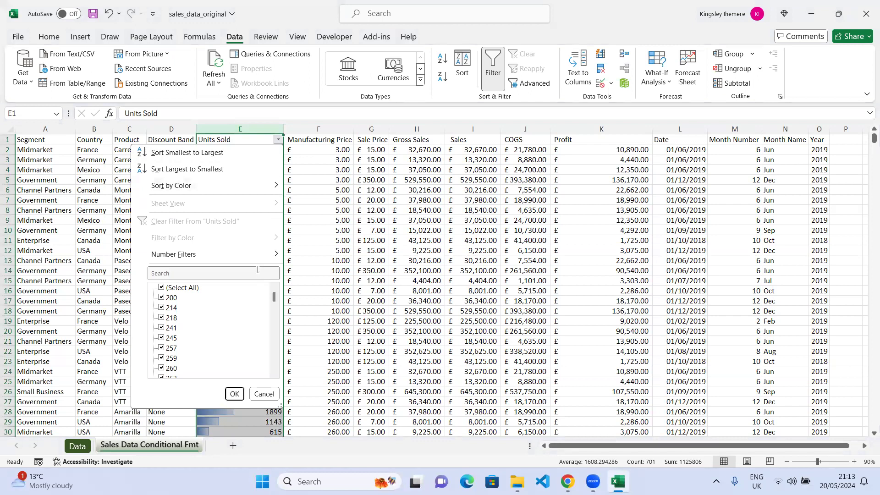
pyautogui.moveTo(267, 188)
pyautogui.moveTo(256, 255)
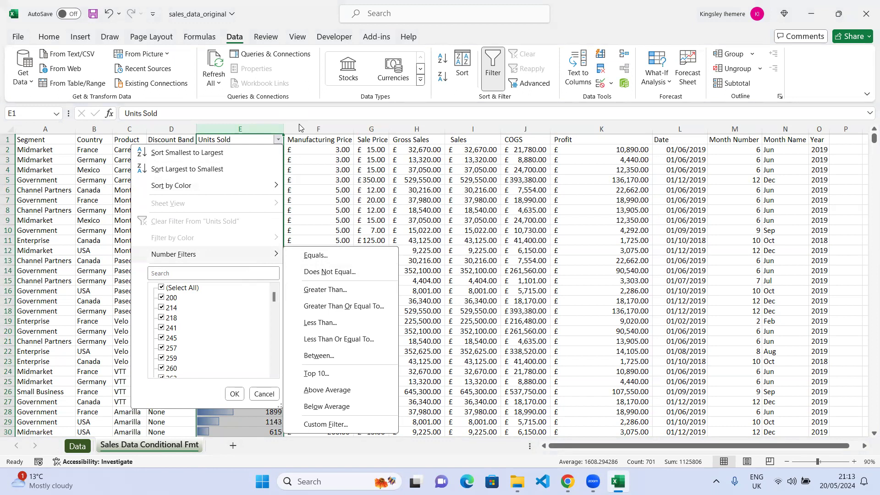
pyautogui.click(268, 126)
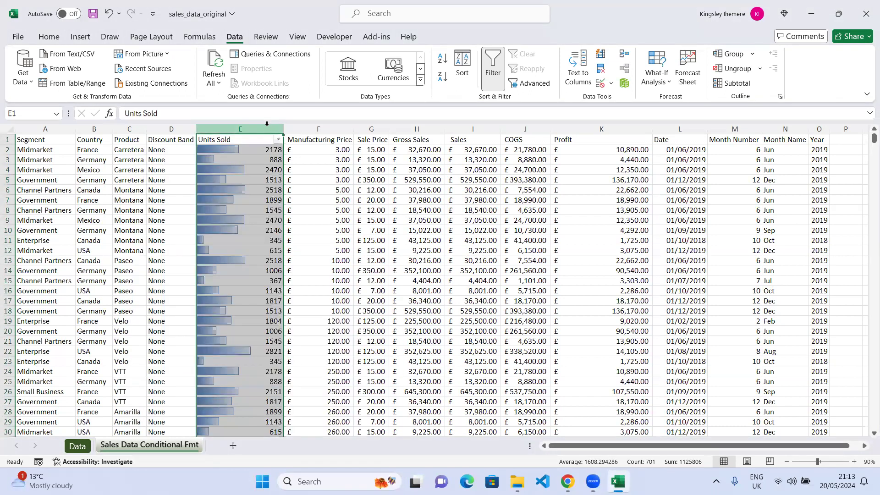
# - Examine how the data bar lengths compare with the values down the Units Sold column, and return to the first rows
pyautogui.scroll(-7, 254, 232)
pyautogui.scroll(7, 254, 231)
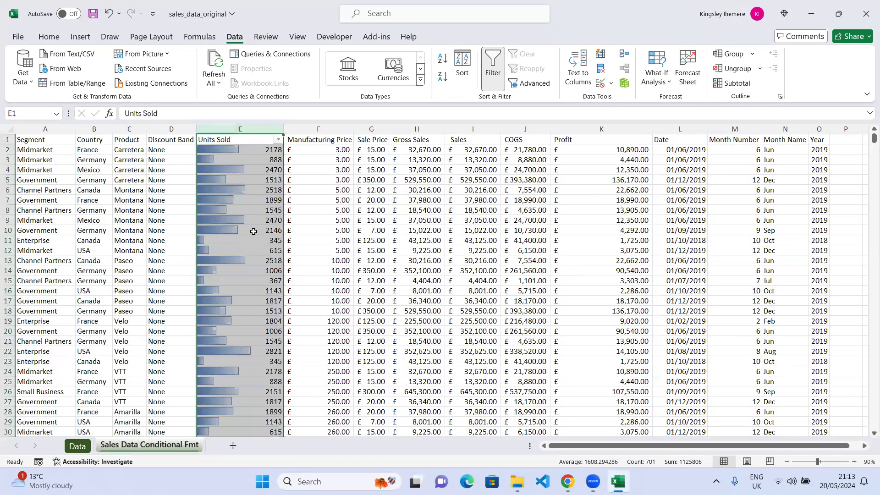
pyautogui.scroll(-3, 254, 231)
pyautogui.scroll(-20, 253, 232)
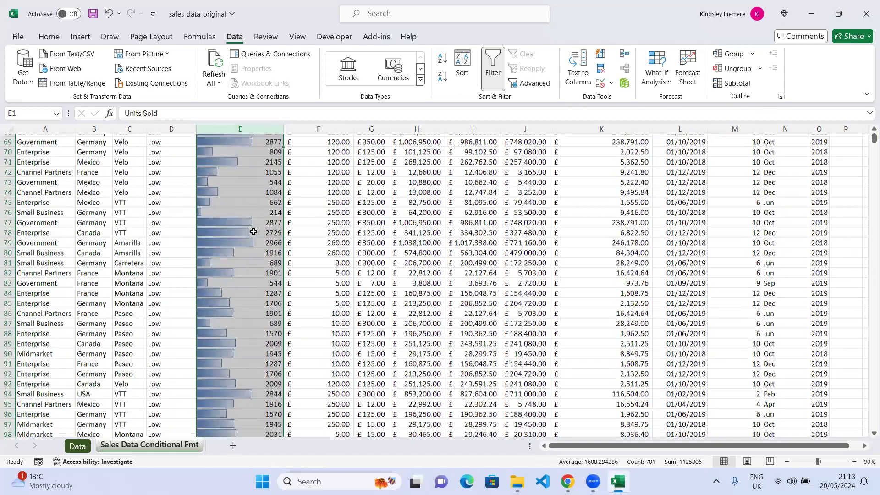
pyautogui.scroll(-18, 254, 232)
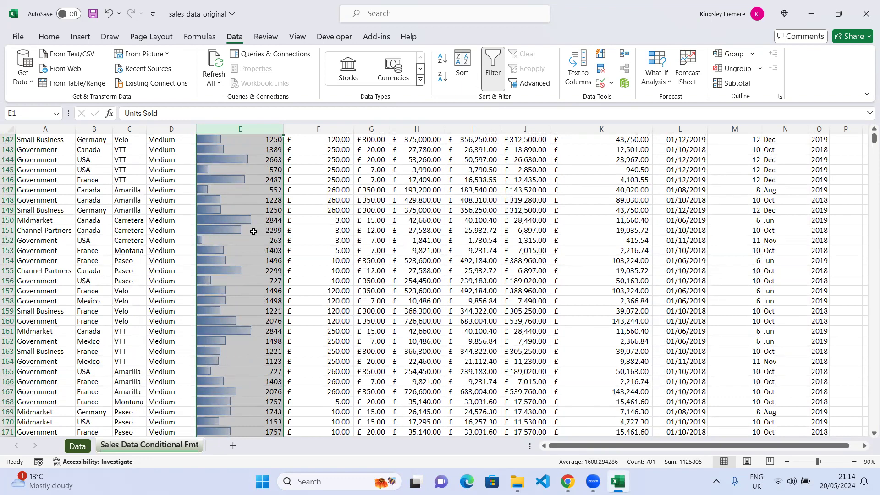
pyautogui.scroll(20, 253, 231)
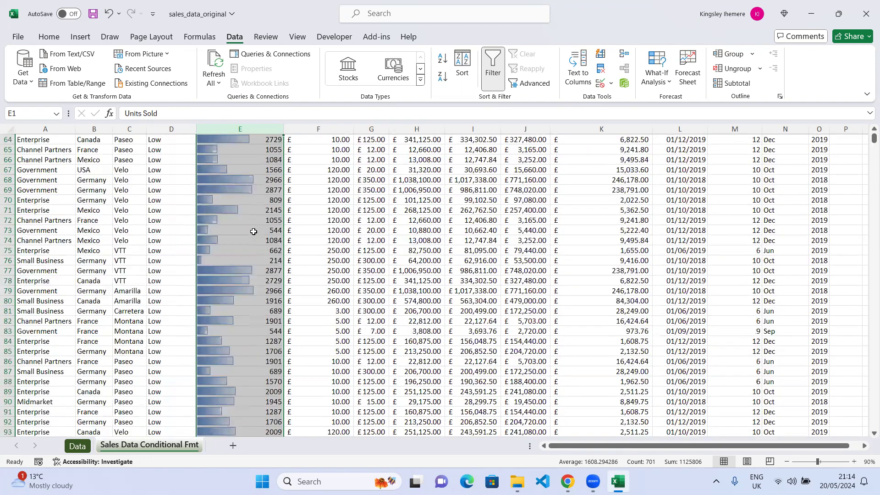
pyautogui.scroll(16, 253, 231)
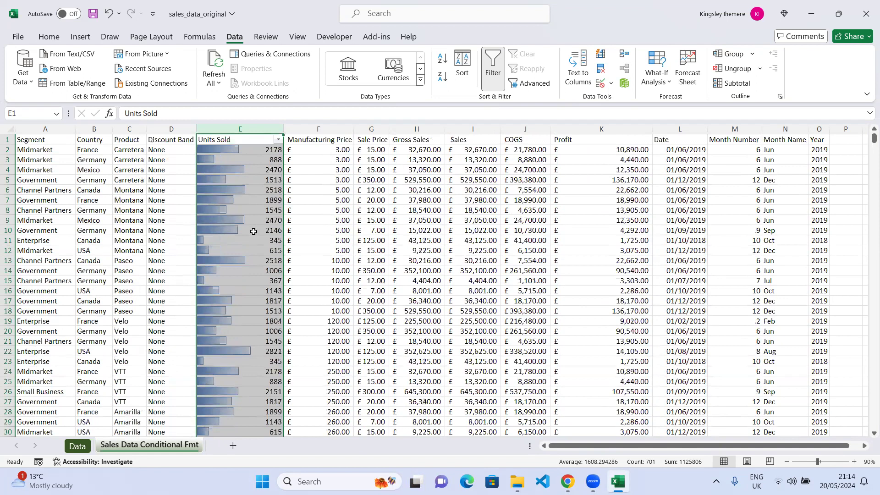
# - Remove the Units Sold filter and clear the data bars by clearing conditional formatting rules from the entire sheet
pyautogui.click(493, 71)
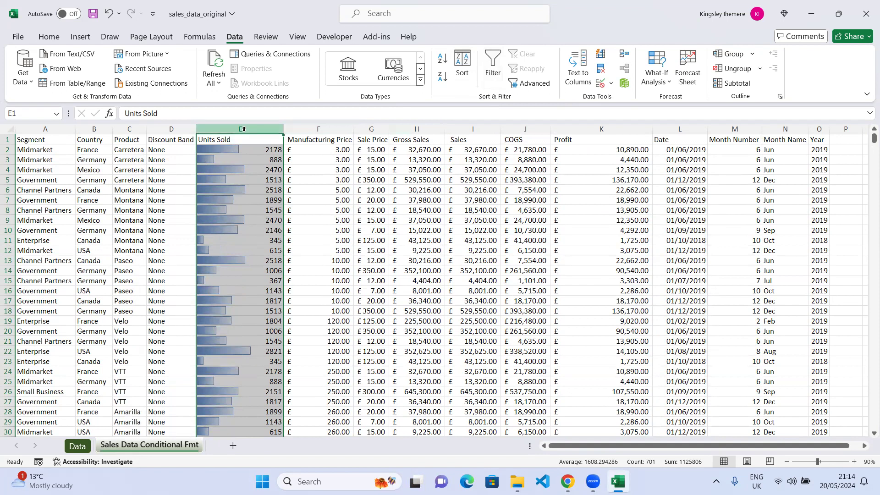
pyautogui.click(48, 37)
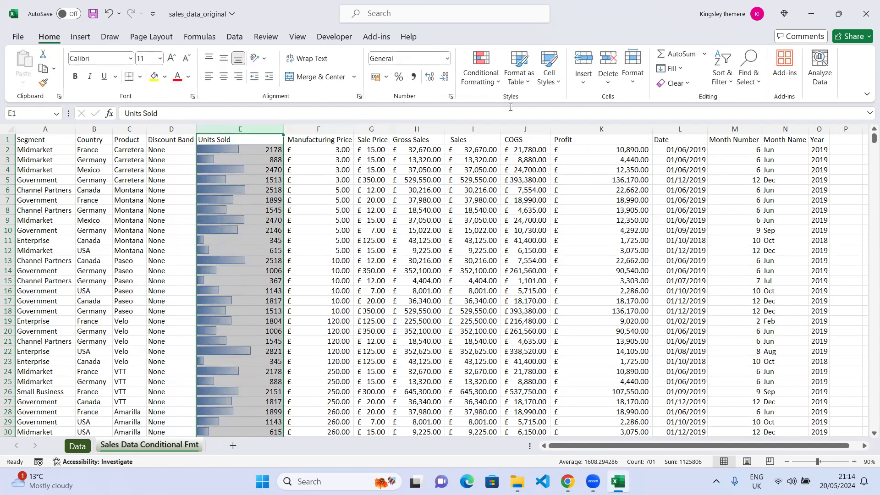
pyautogui.click(480, 75)
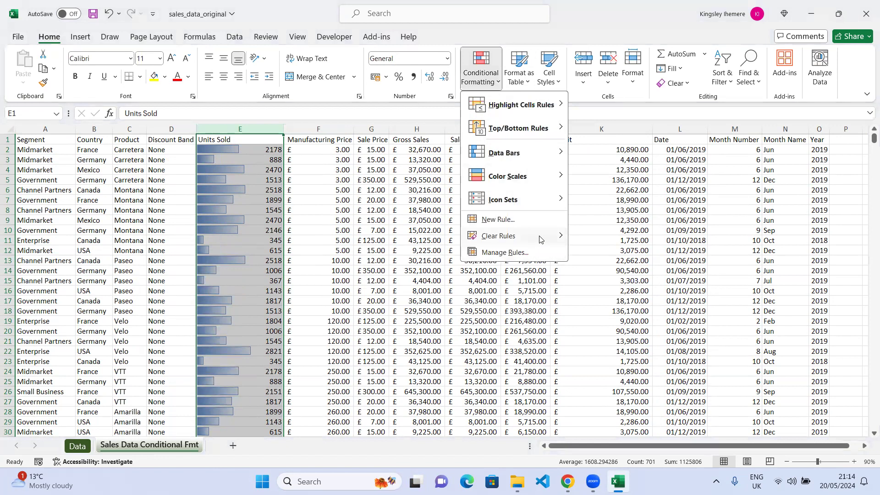
pyautogui.moveTo(540, 239)
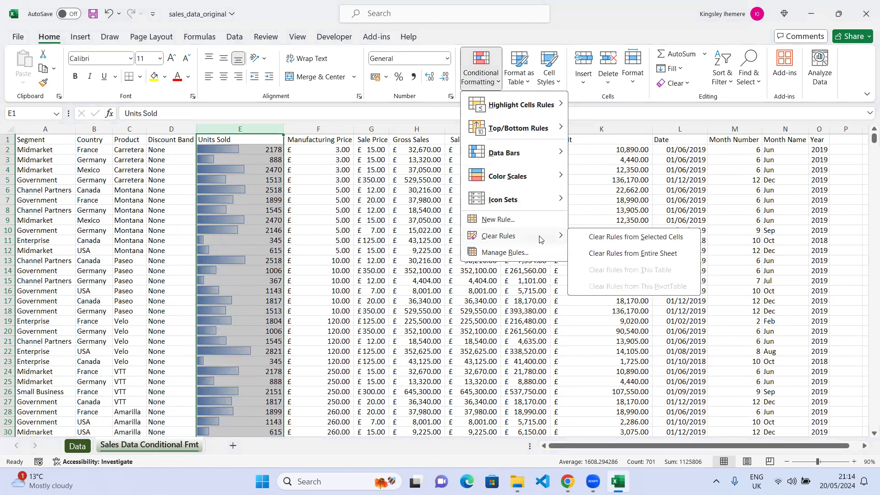
pyautogui.click(598, 254)
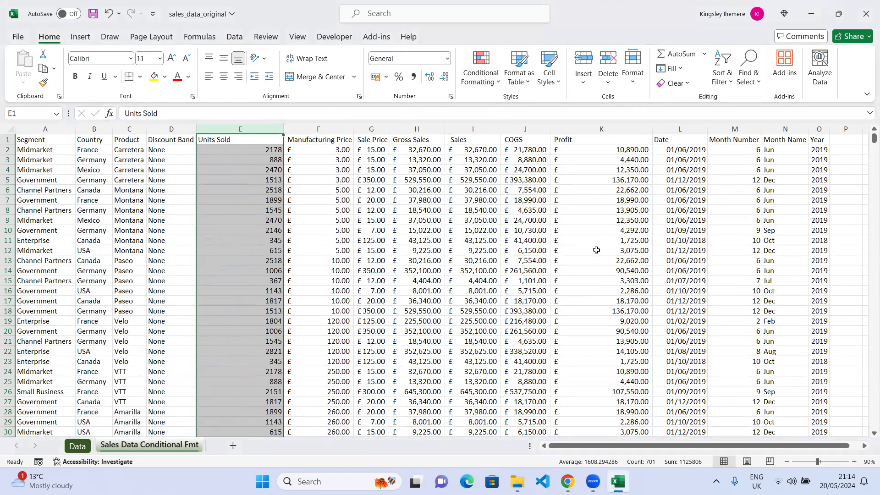
pyautogui.click(319, 262)
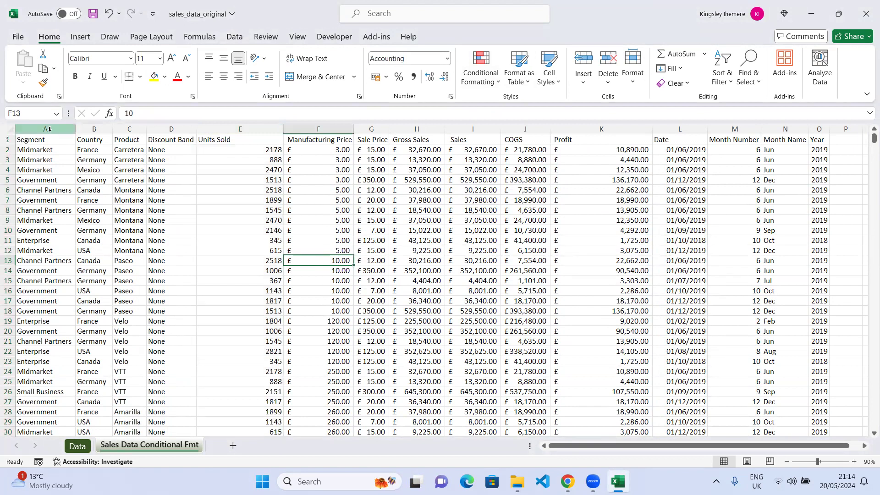
# - Highlight cells in the Country column that contain the text USA with Green Fill with Dark Green Text
pyautogui.click(95, 129)
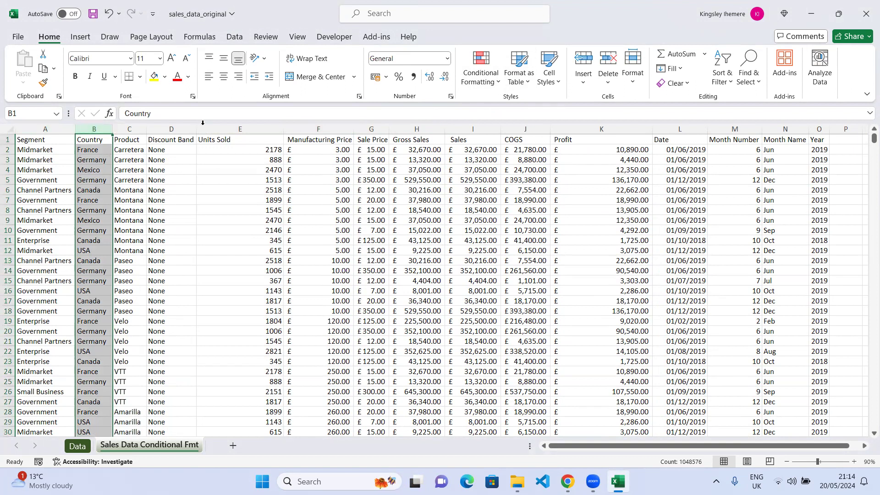
pyautogui.click(497, 87)
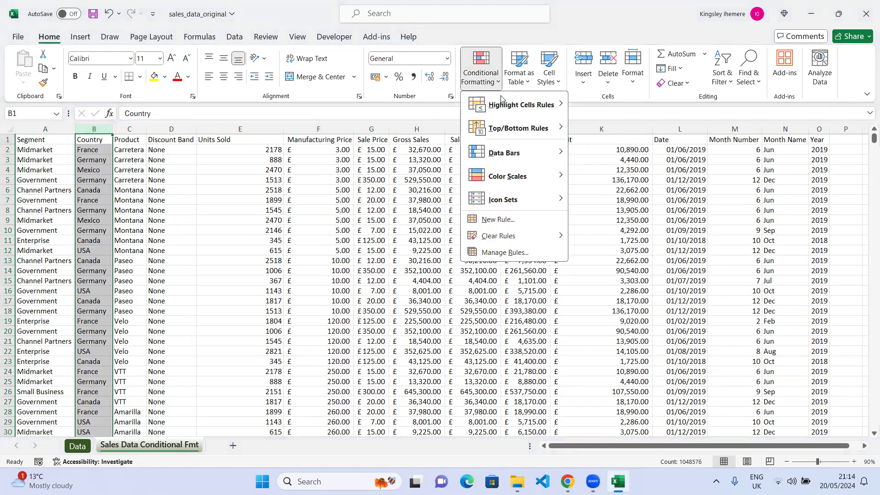
pyautogui.moveTo(543, 160)
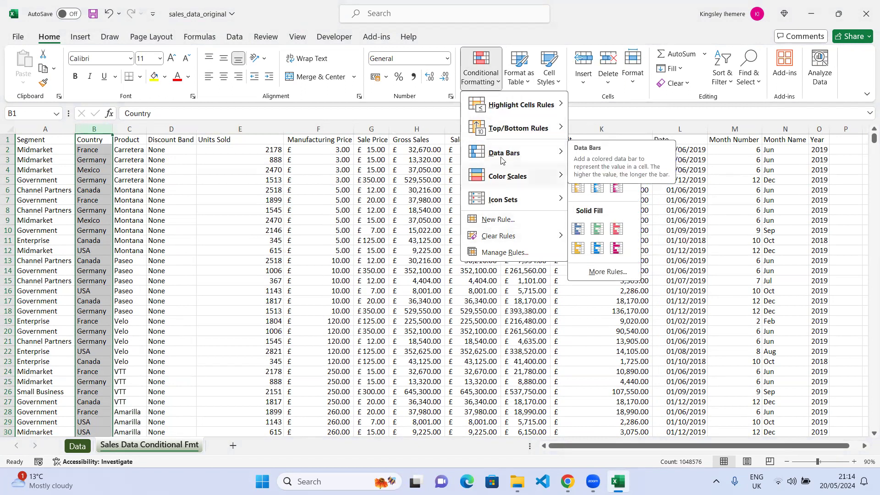
pyautogui.moveTo(522, 106)
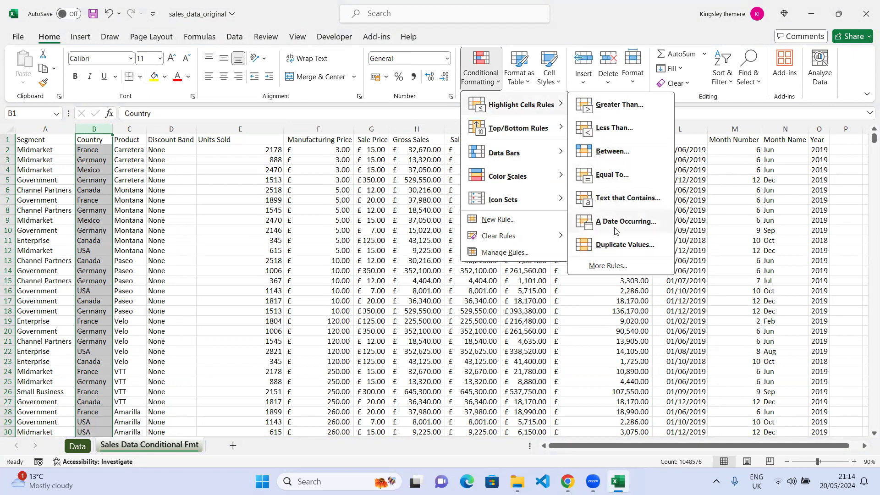
pyautogui.click(623, 199)
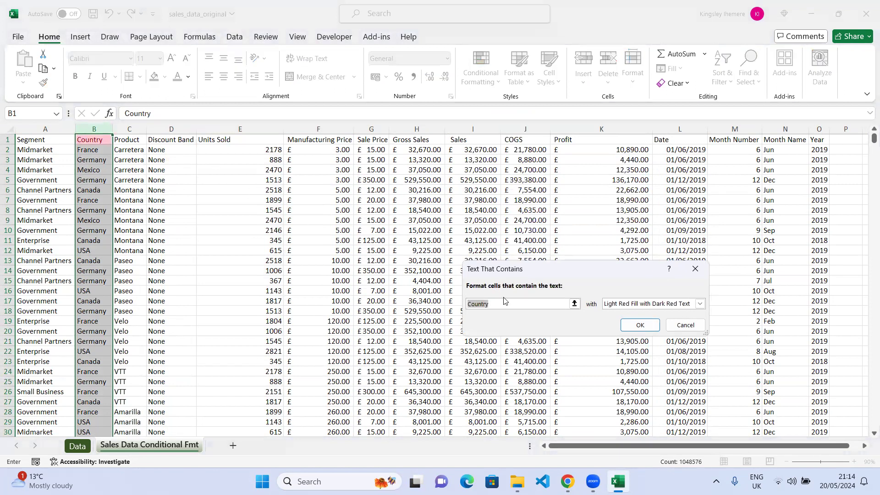
pyautogui.write('USA')
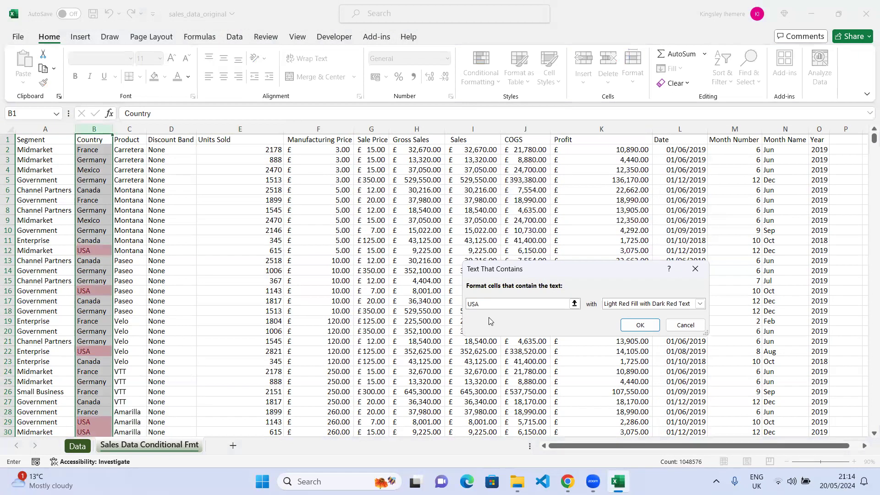
pyautogui.click(699, 303)
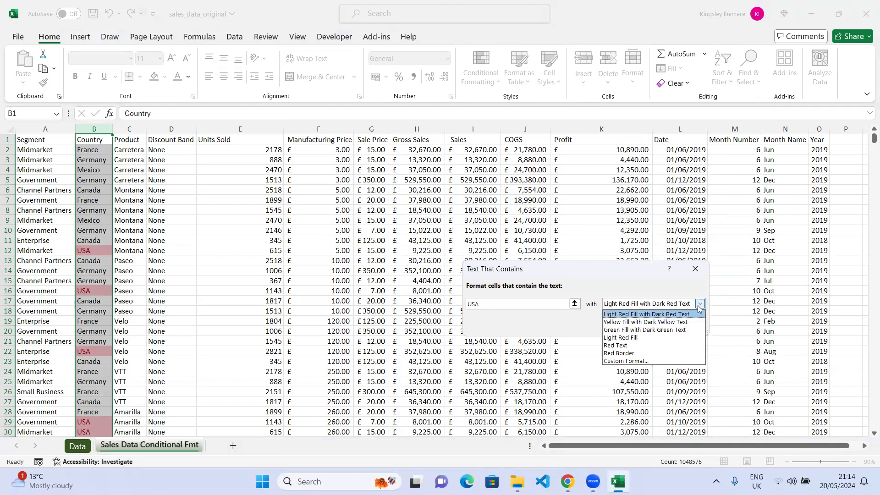
pyautogui.click(692, 329)
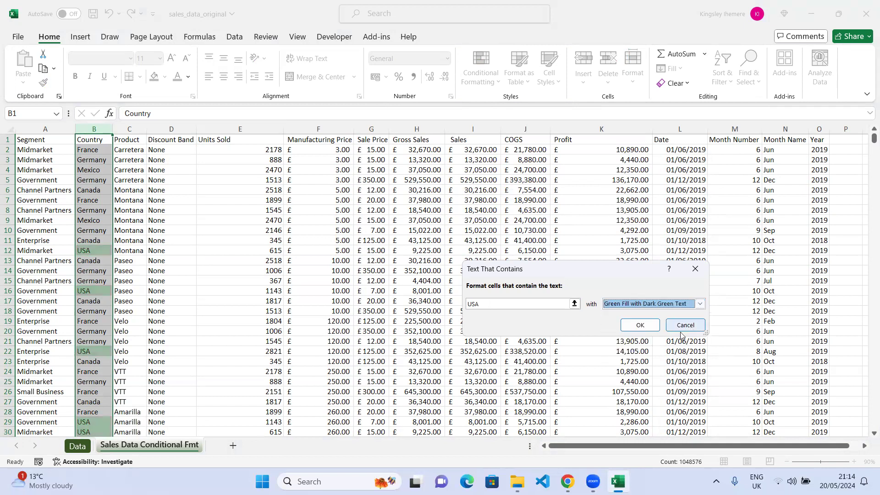
pyautogui.click(641, 325)
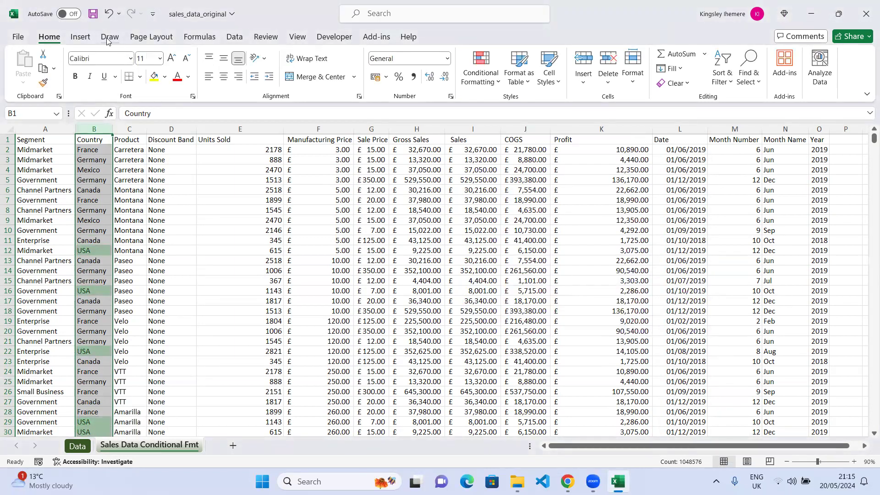
# - Add a filter to the Country column and try filtering it by the light green cell color
pyautogui.click(235, 39)
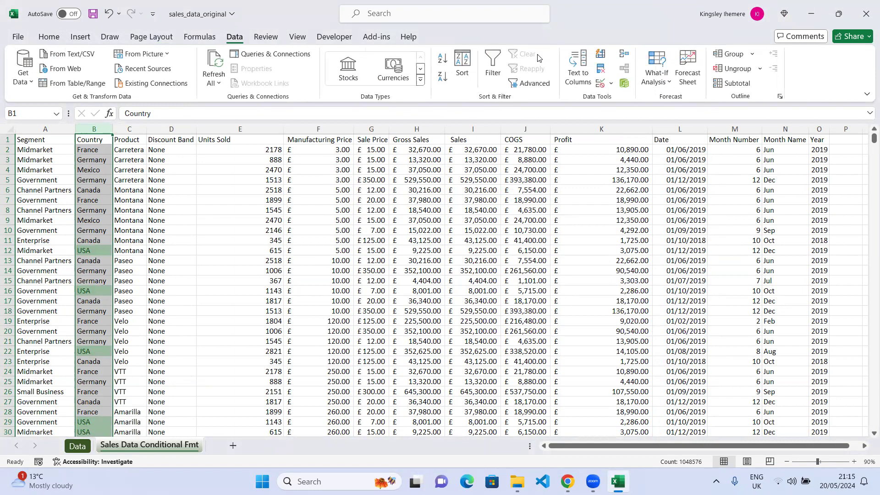
pyautogui.click(493, 64)
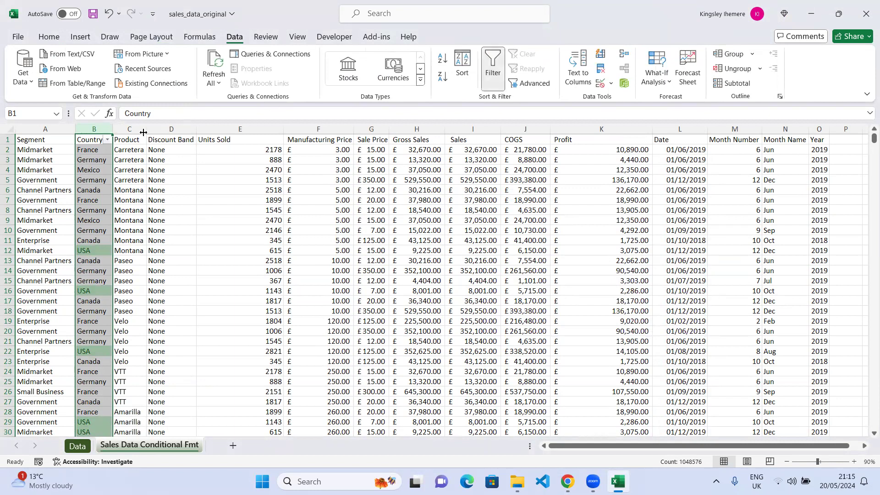
pyautogui.click(106, 139)
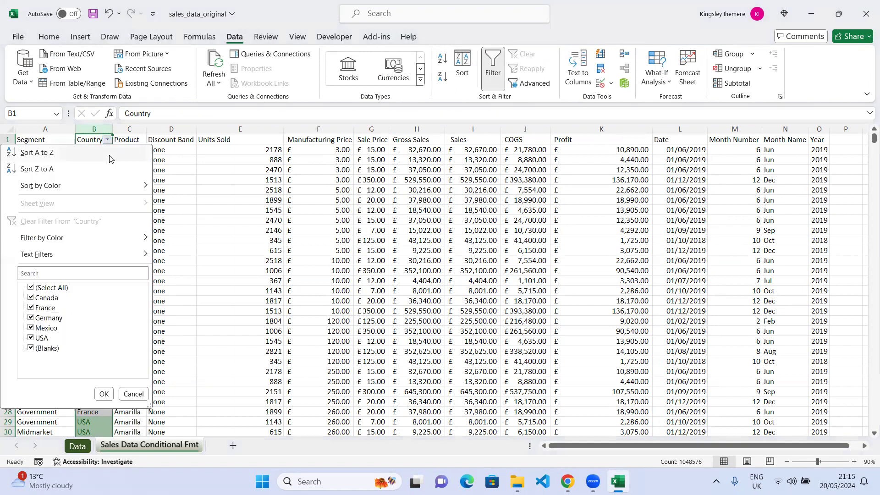
pyautogui.moveTo(95, 257)
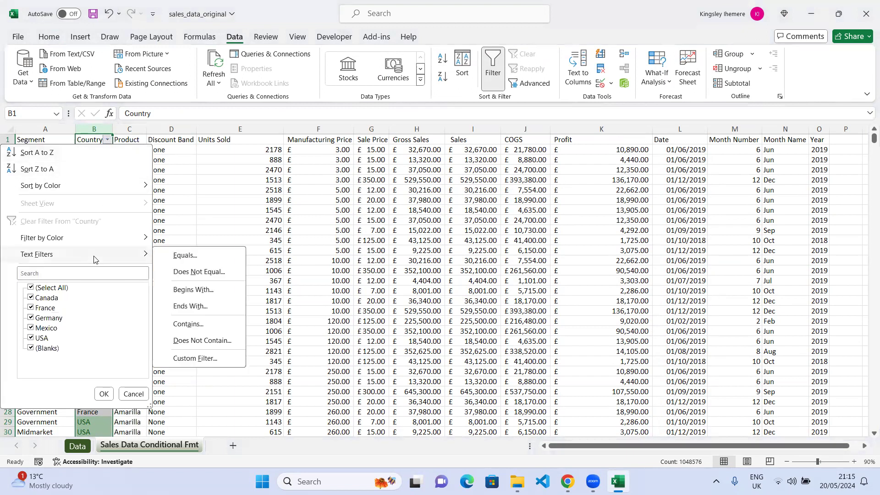
pyautogui.moveTo(117, 238)
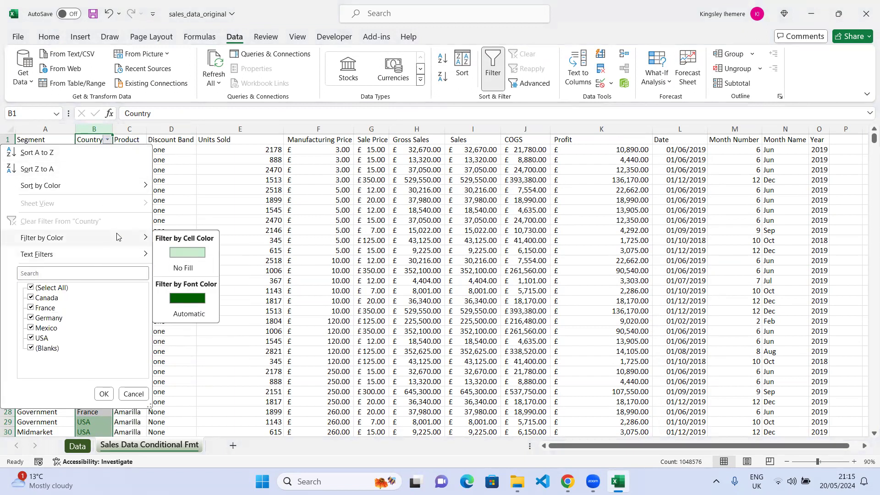
pyautogui.click(190, 253)
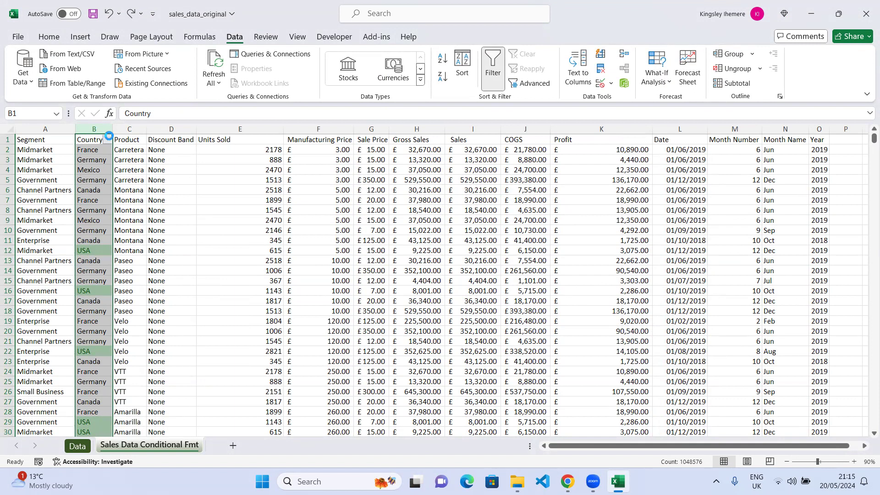
# - Sort the Country column by the light green cell color, expanding the selection to the adjacent data
pyautogui.click(108, 139)
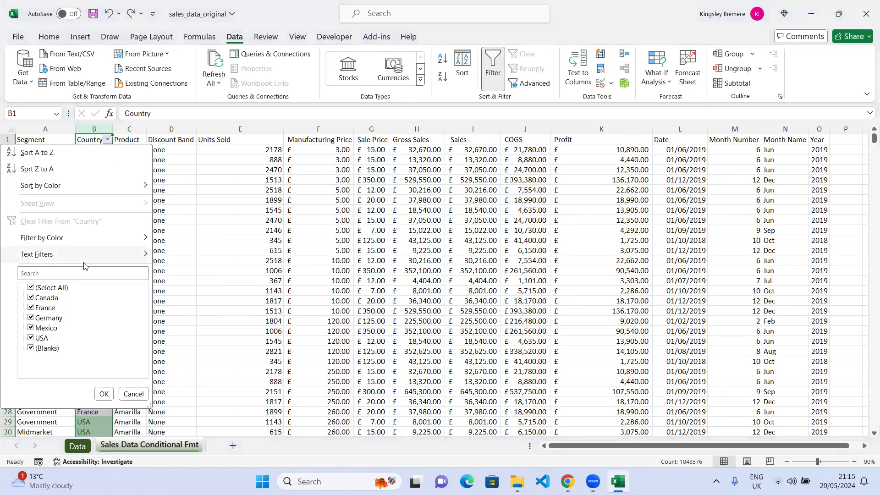
pyautogui.moveTo(100, 188)
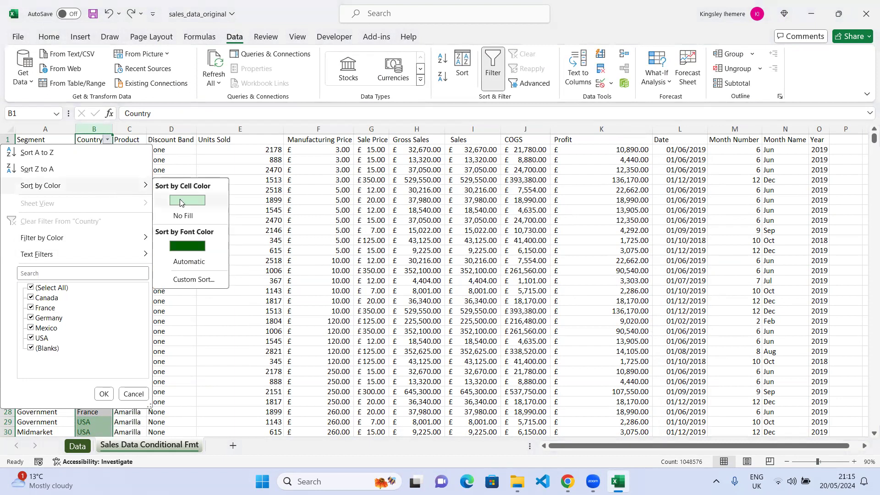
pyautogui.click(180, 199)
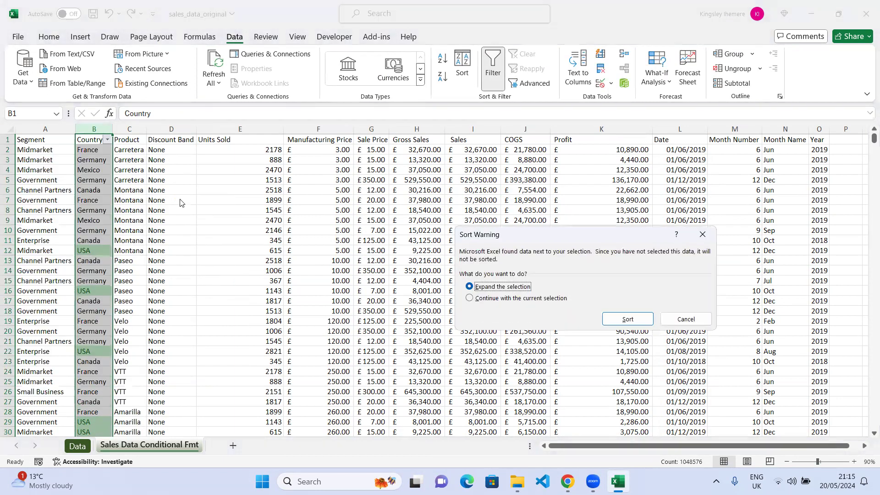
pyautogui.click(617, 316)
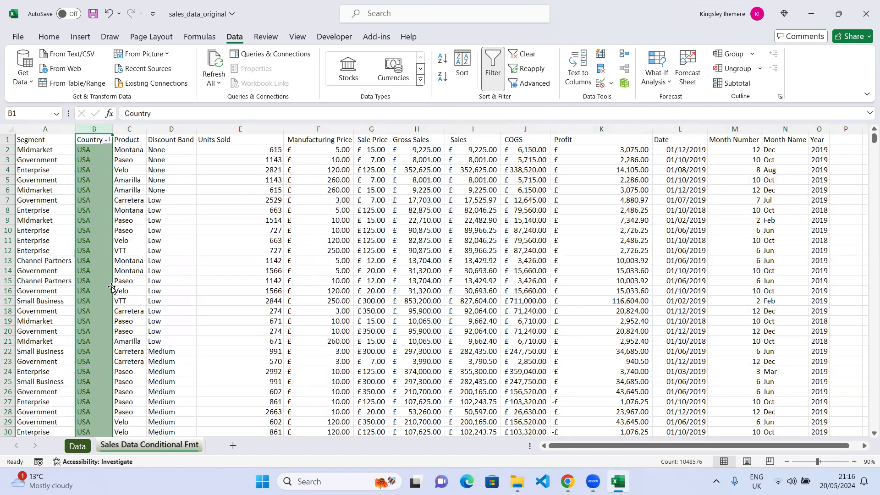
# - Check how far the highlighted USA rows extend down the Country column, and remove the column's filter
pyautogui.scroll(-20, 112, 287)
pyautogui.scroll(-20, 112, 287)
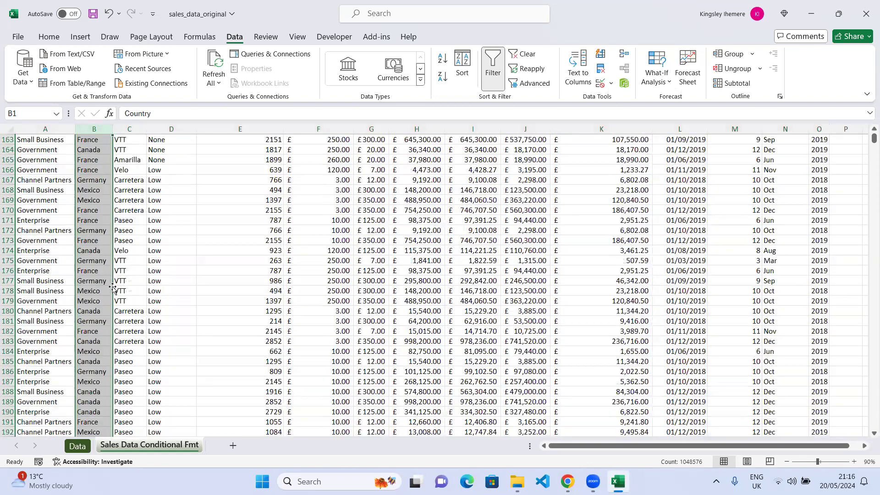
pyautogui.scroll(14, 112, 287)
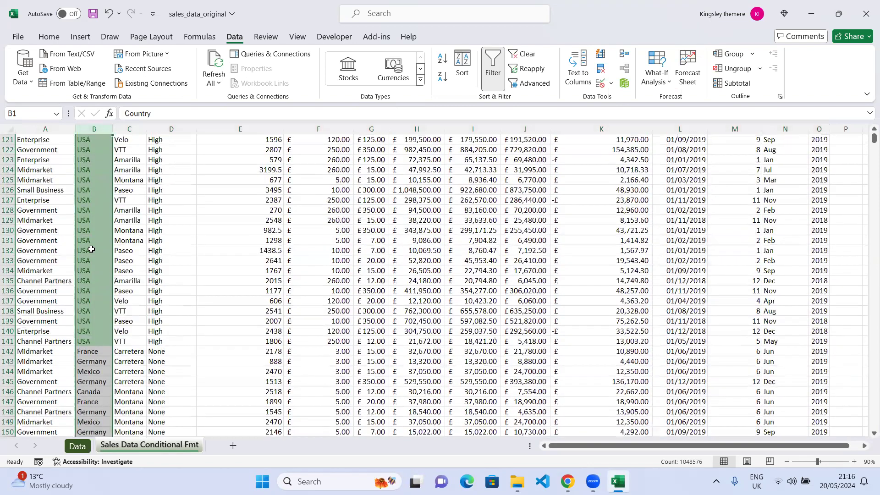
pyautogui.scroll(20, 92, 249)
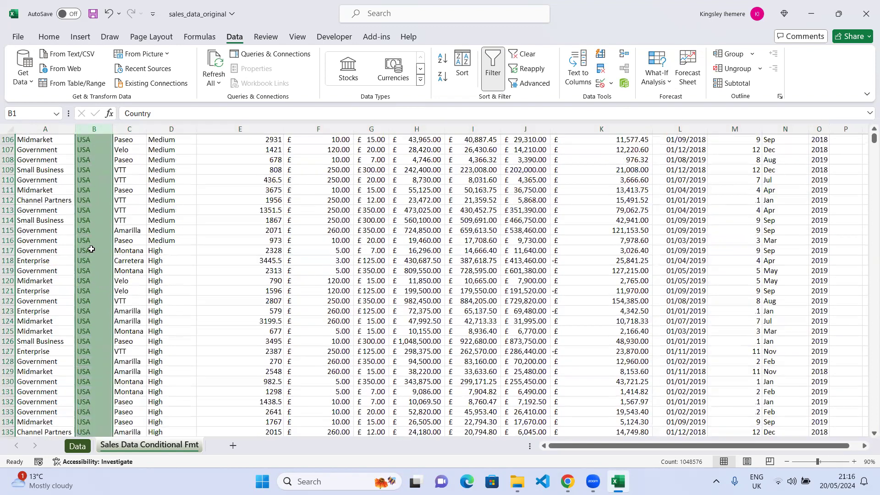
pyautogui.scroll(19, 99, 242)
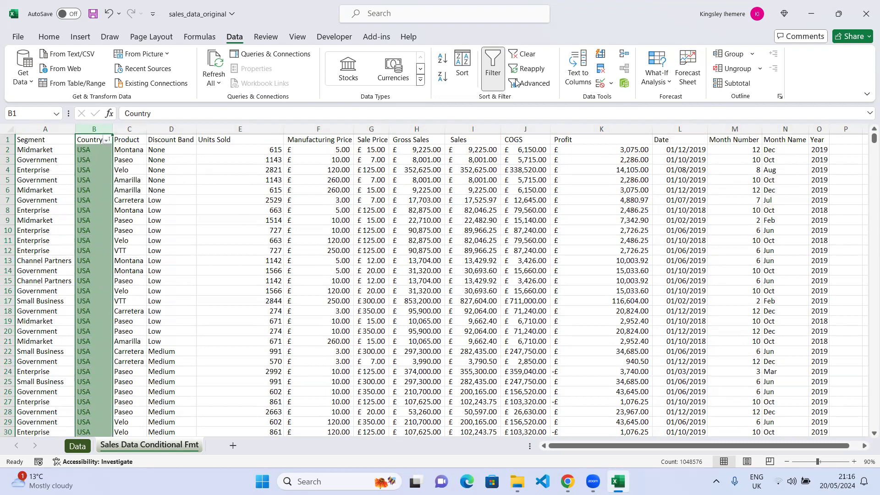
pyautogui.click(493, 68)
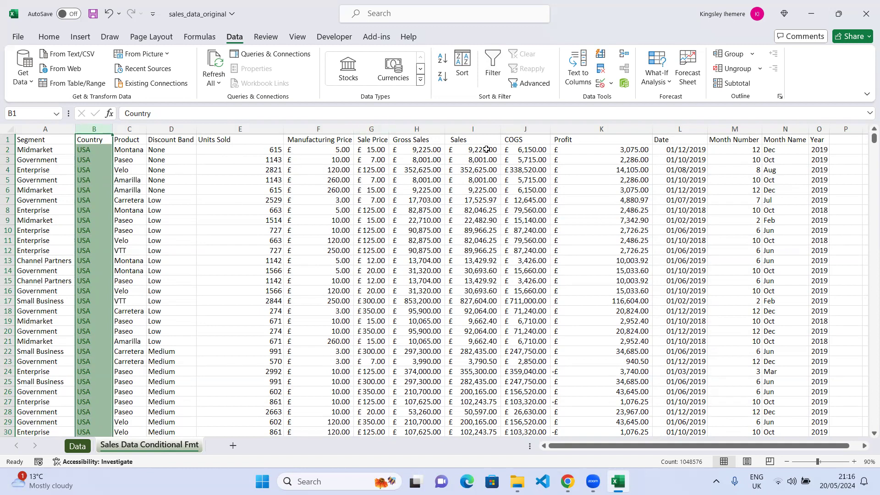
# - Highlight the top 15 items in the Units Sold column with Green Fill with Dark Green Text
pyautogui.click(275, 141)
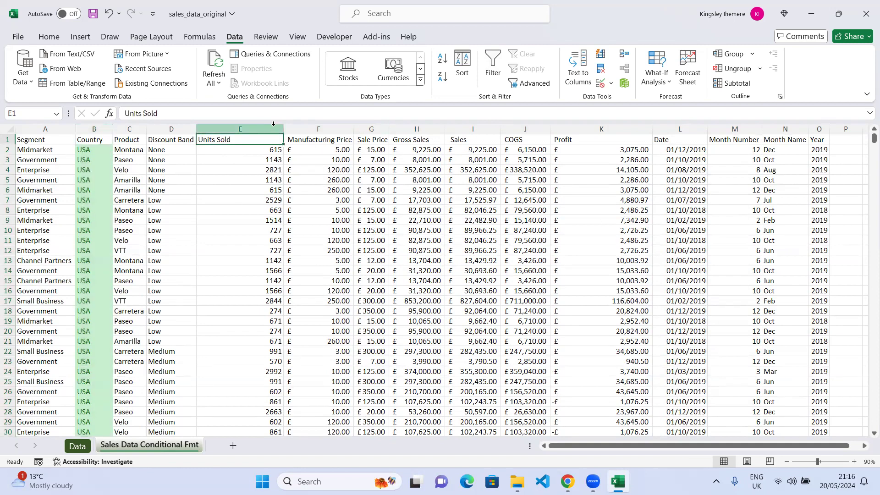
pyautogui.click(274, 125)
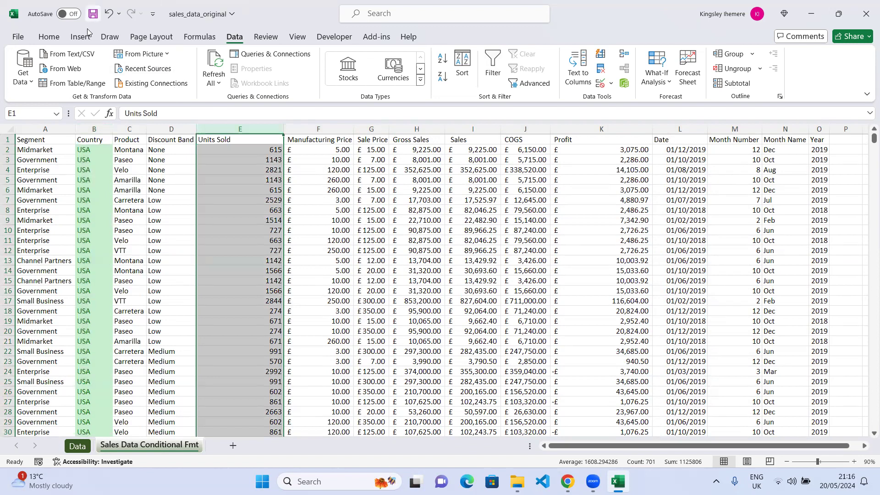
pyautogui.click(49, 36)
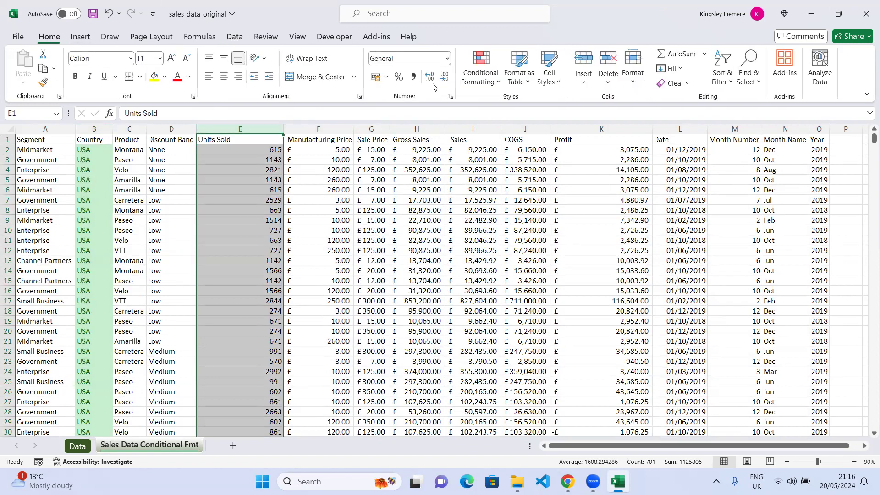
pyautogui.click(494, 82)
pyautogui.moveTo(528, 209)
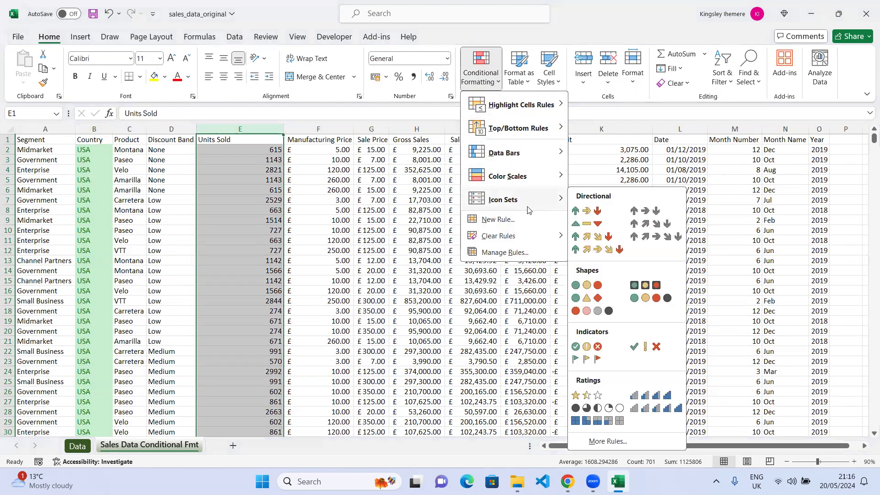
pyautogui.moveTo(524, 181)
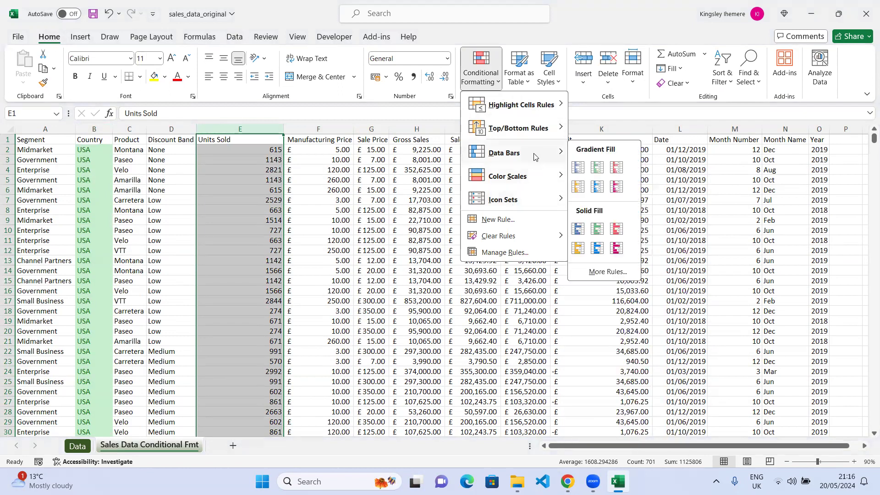
pyautogui.moveTo(535, 132)
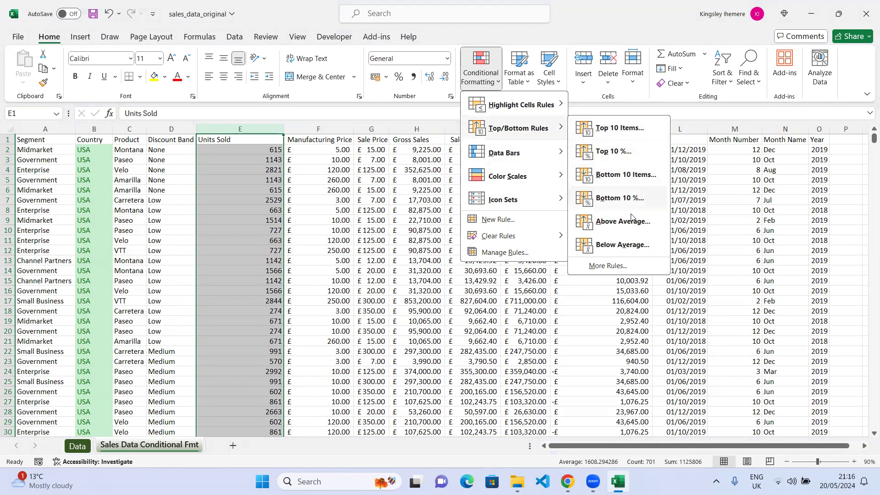
pyautogui.click(635, 132)
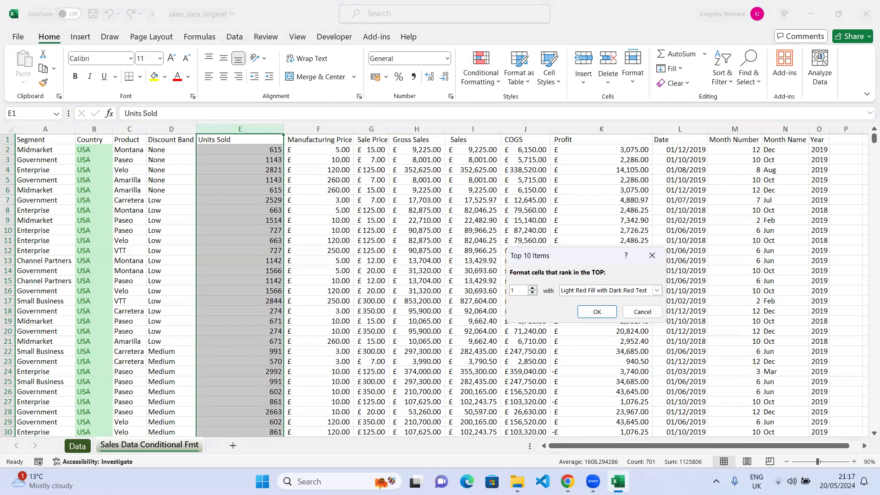
pyautogui.click(656, 290)
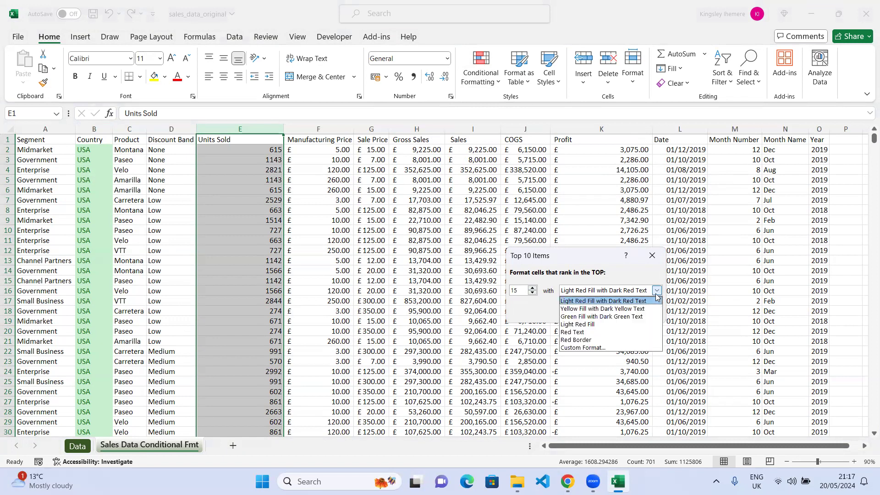
pyautogui.click(613, 310)
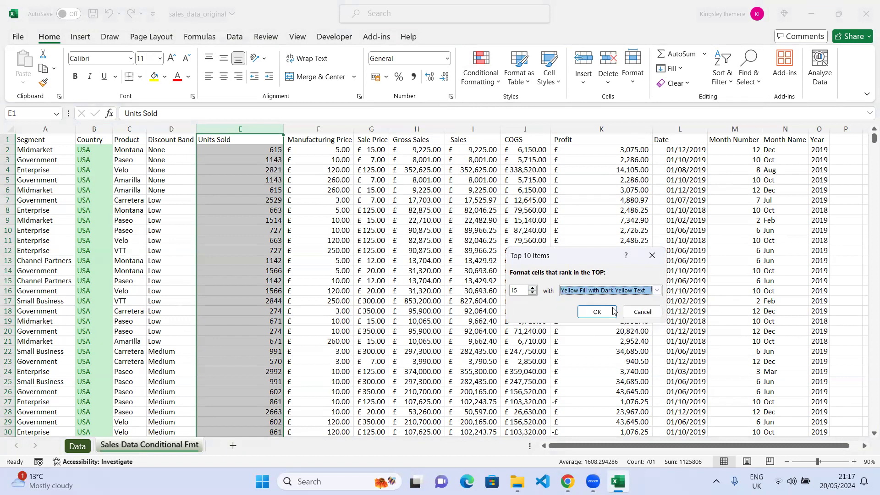
pyautogui.click(658, 292)
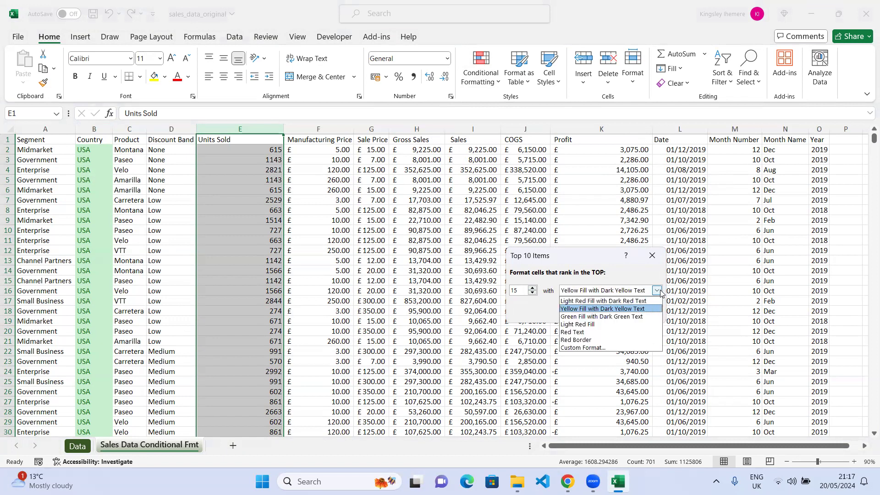
pyautogui.click(615, 316)
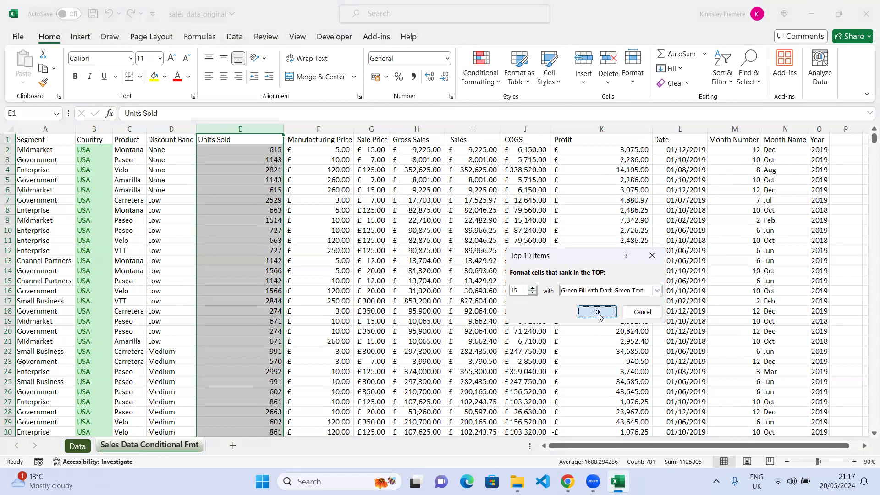
pyautogui.click(600, 312)
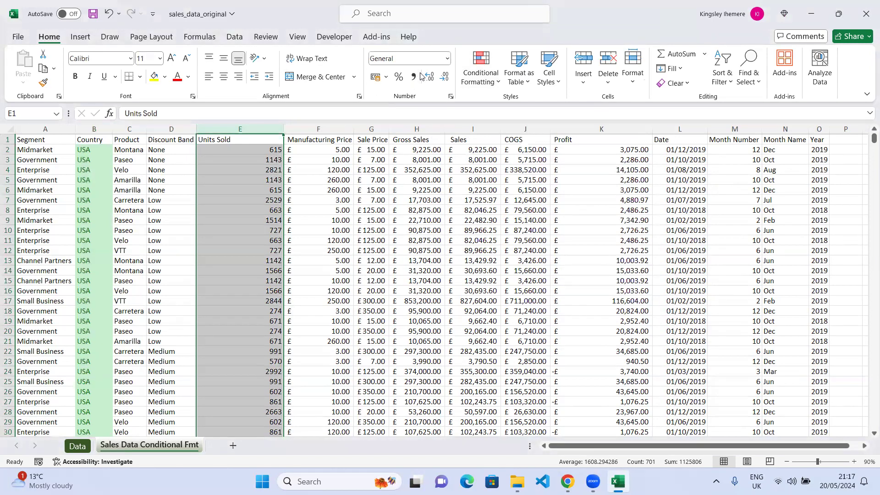
# - Add a filter to the Units Sold column and sort it largest to smallest, expanding the selection to the adjacent data
pyautogui.click(235, 38)
pyautogui.click(490, 73)
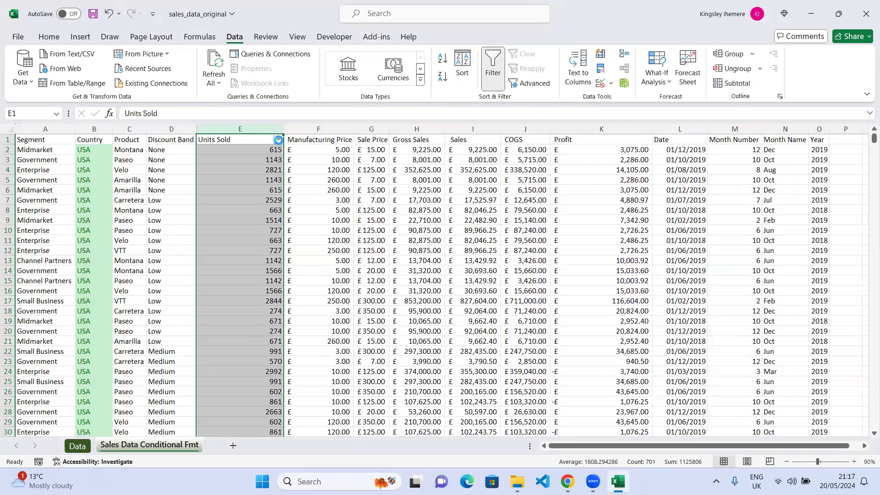
pyautogui.click(278, 140)
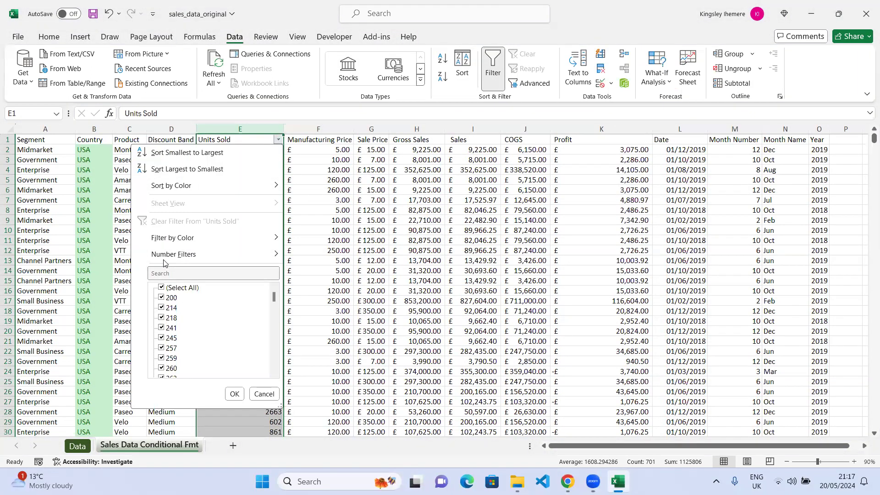
pyautogui.moveTo(165, 257)
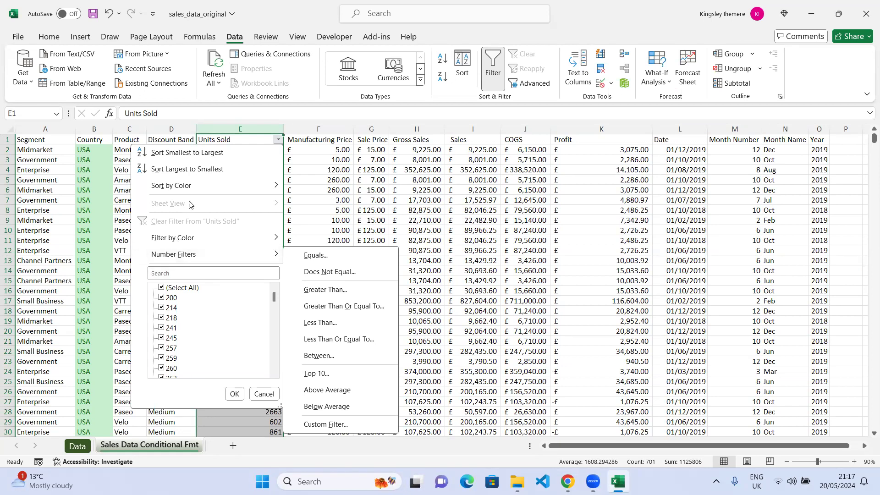
pyautogui.moveTo(219, 189)
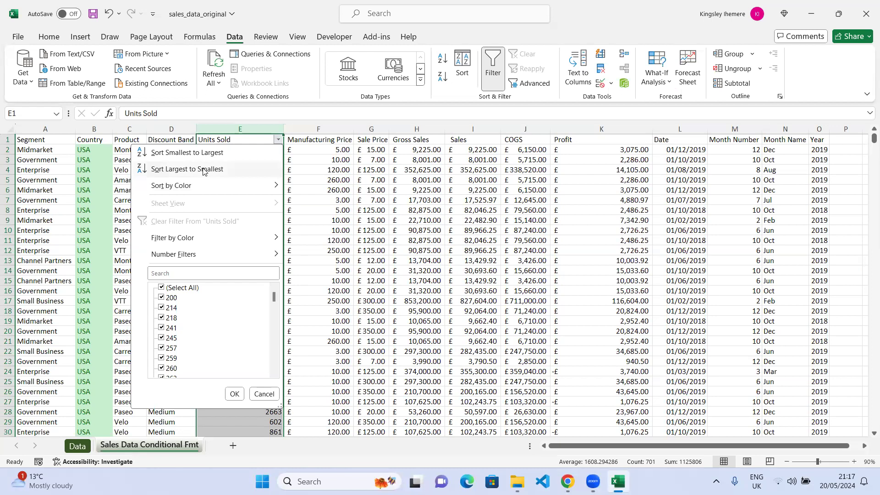
pyautogui.click(203, 169)
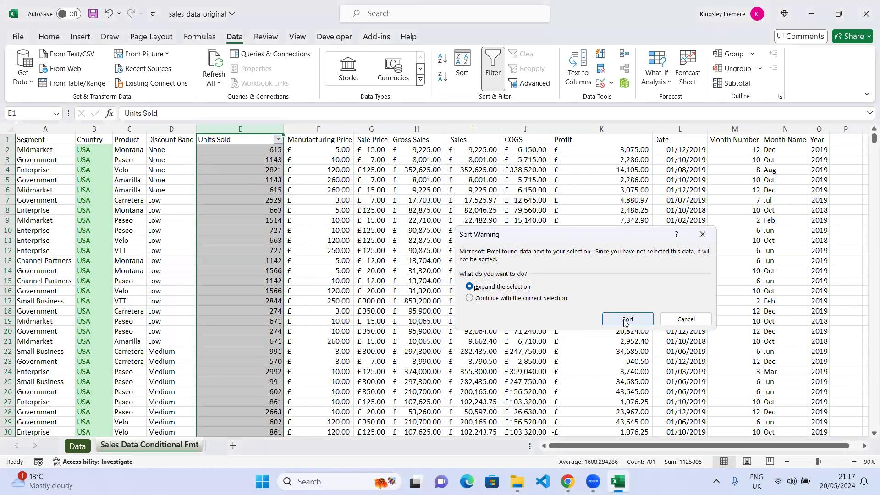
pyautogui.click(626, 321)
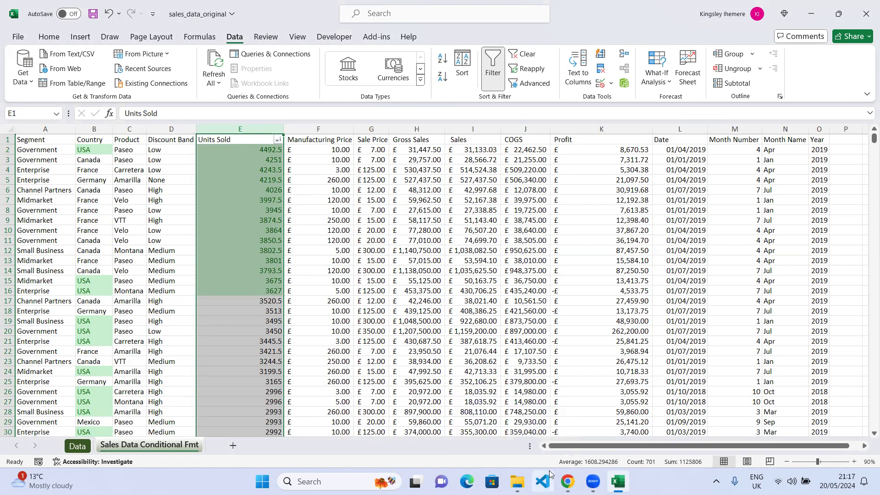
# - Switch to the Groceries_dataset workbook and examine its Member_number, Date and Item Expiration columns
pyautogui.click(746, 159)
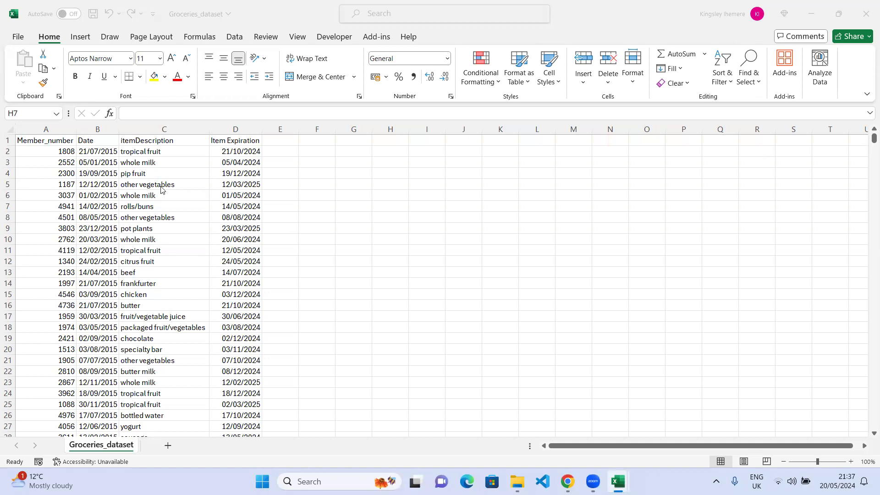
pyautogui.click(58, 128)
pyautogui.moveTo(58, 127); pyautogui.dragTo(90, 129)
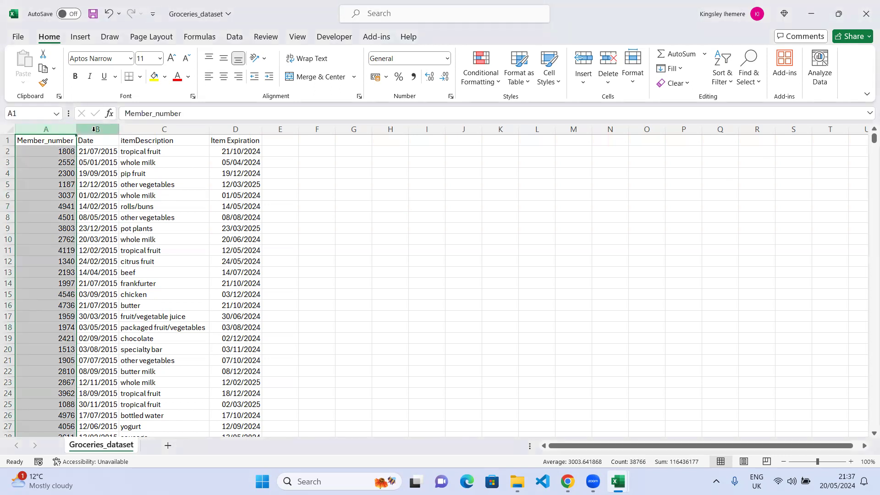
pyautogui.click(94, 130)
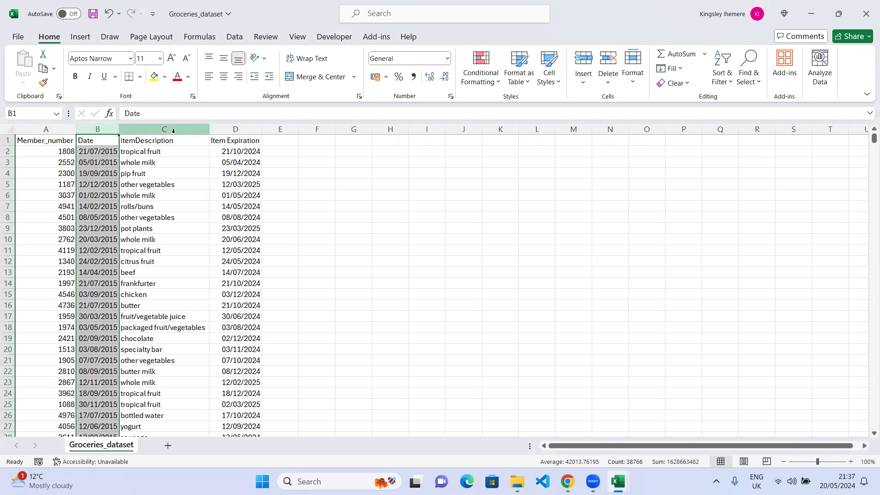
pyautogui.click(255, 126)
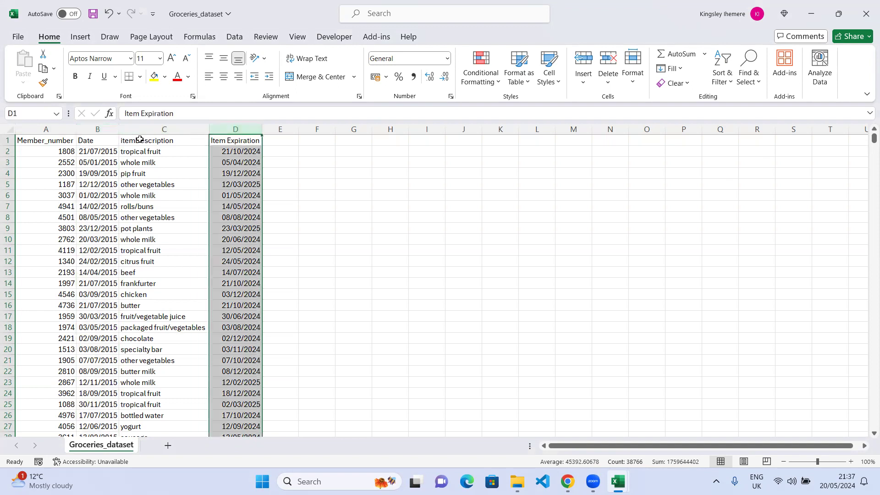
pyautogui.click(99, 137)
pyautogui.click(98, 125)
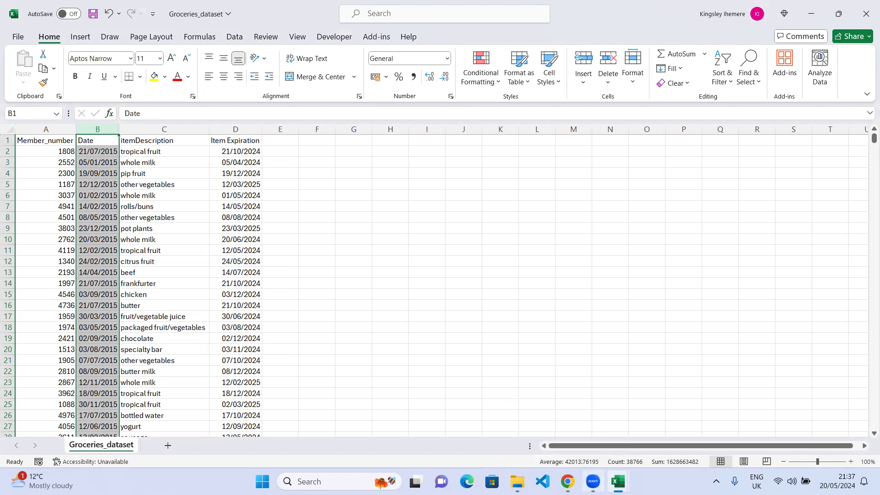
pyautogui.click(592, 481)
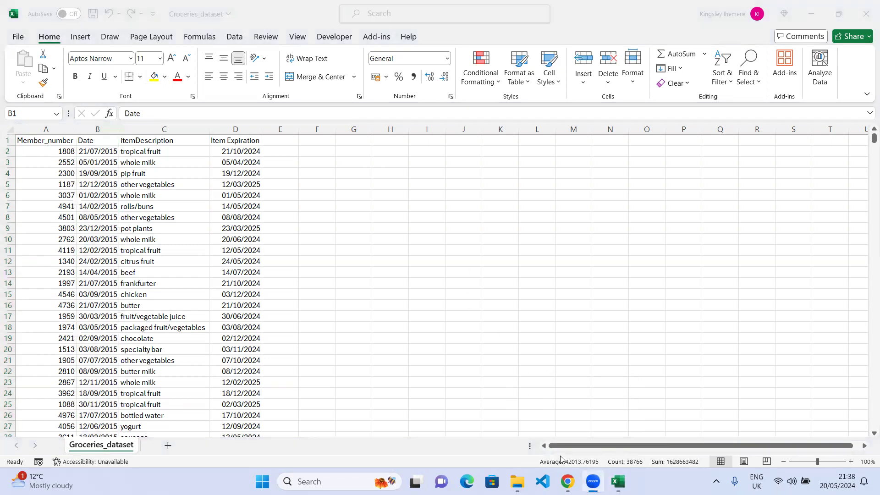
pyautogui.click(406, 4)
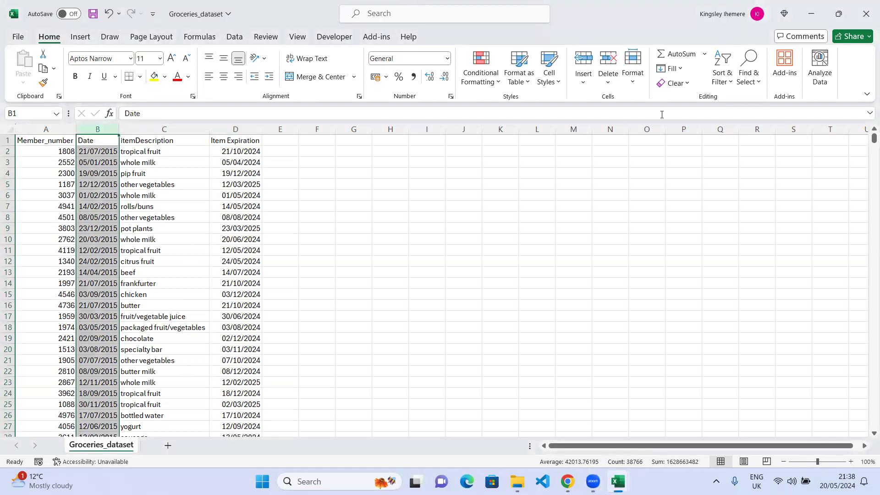
pyautogui.hotkey('alt', 'F11')
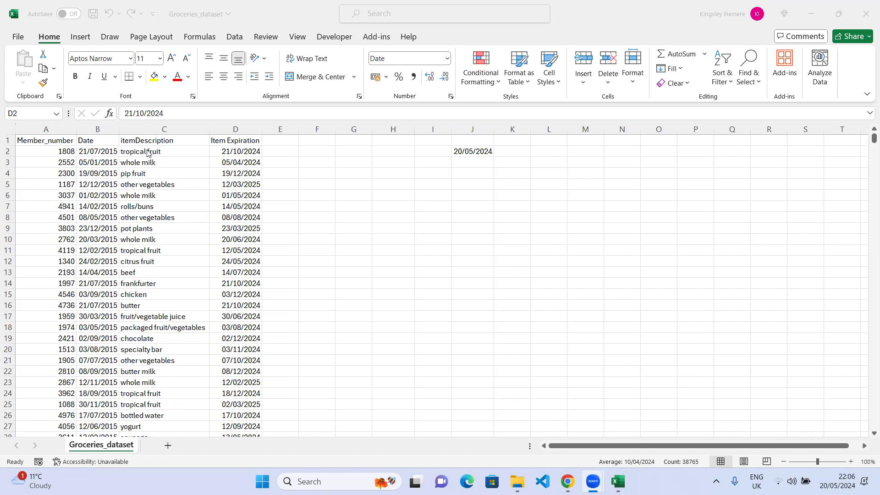
# - Examine the Date and itemDescription headers and the formula for the current date in cell J2
pyautogui.click(153, 154)
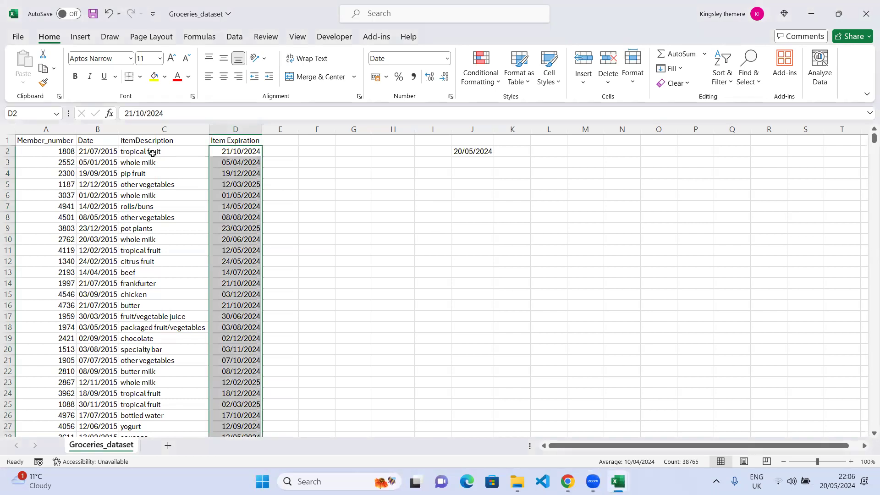
pyautogui.click(95, 143)
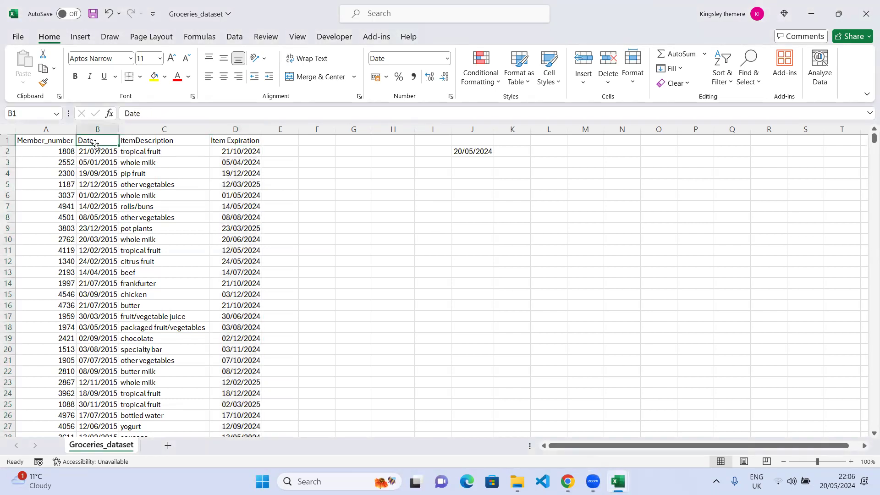
pyautogui.click(152, 143)
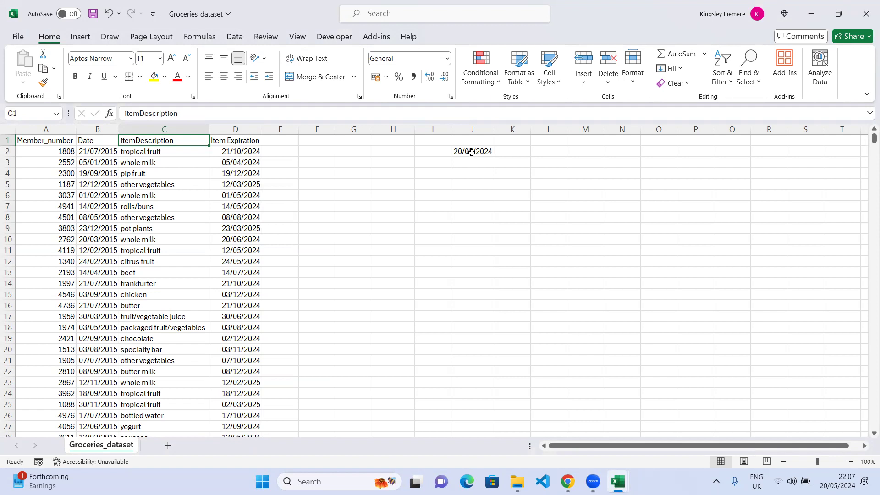
pyautogui.click(470, 152)
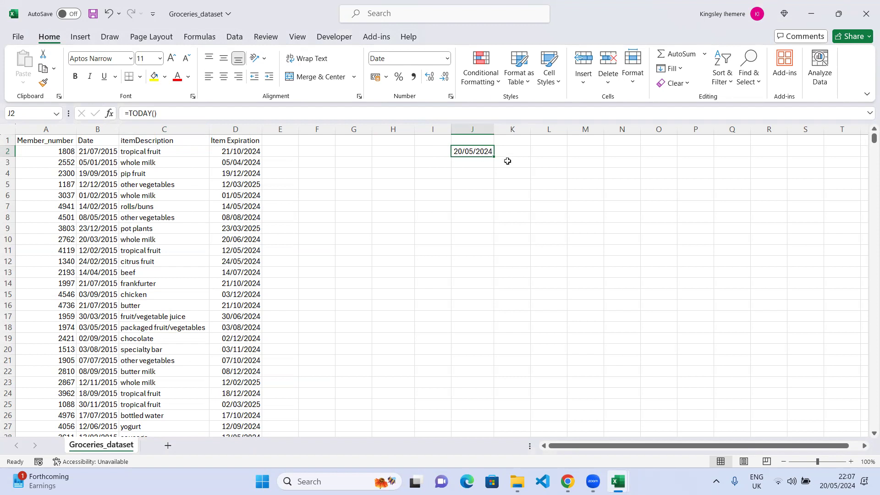
pyautogui.click(747, 9)
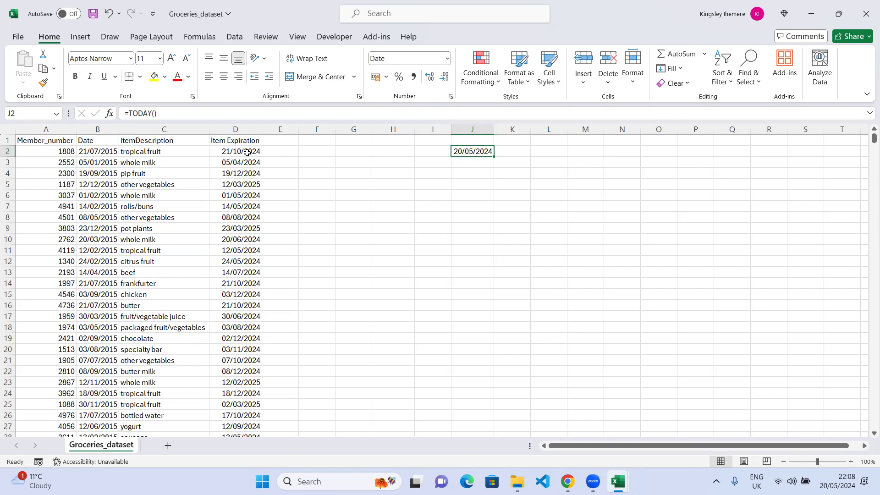
pyautogui.click(495, 81)
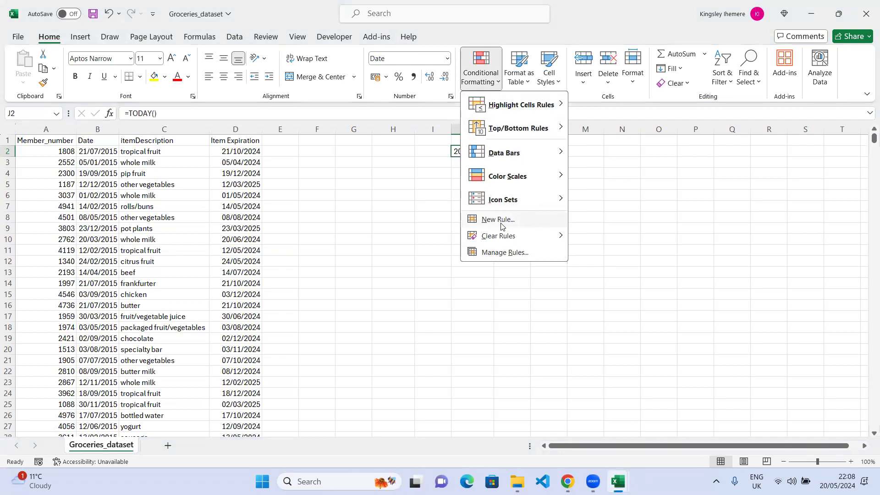
pyautogui.click(495, 83)
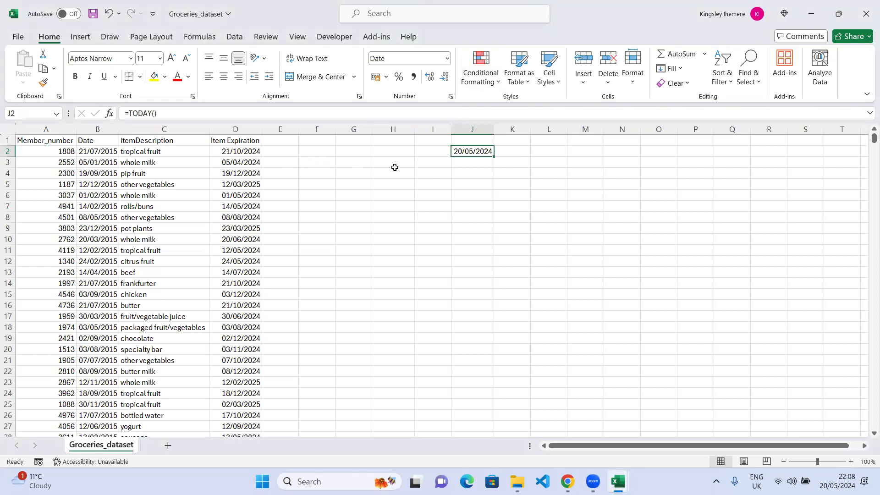
# - Select the Item Expiration dates from D2 down to D38766 and begin a conditional formatting rule that uses a formula
pyautogui.click(246, 151)
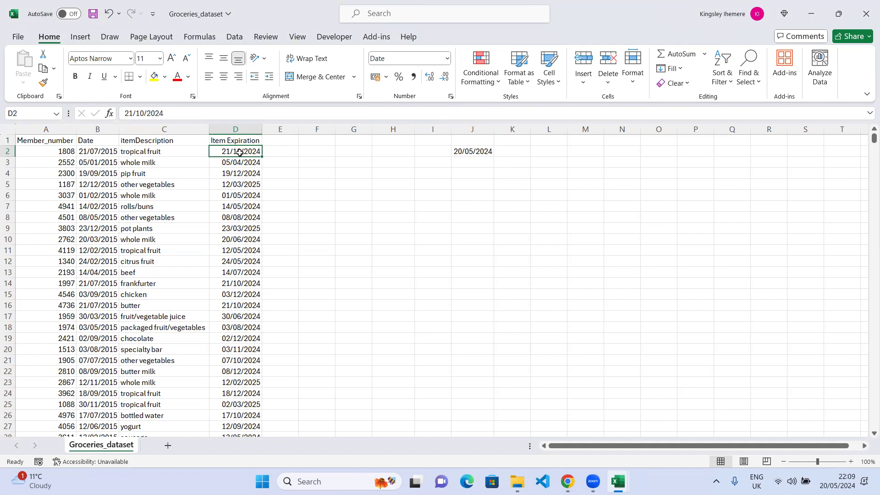
pyautogui.hotkey('ctrl', 'shift', 'Down')
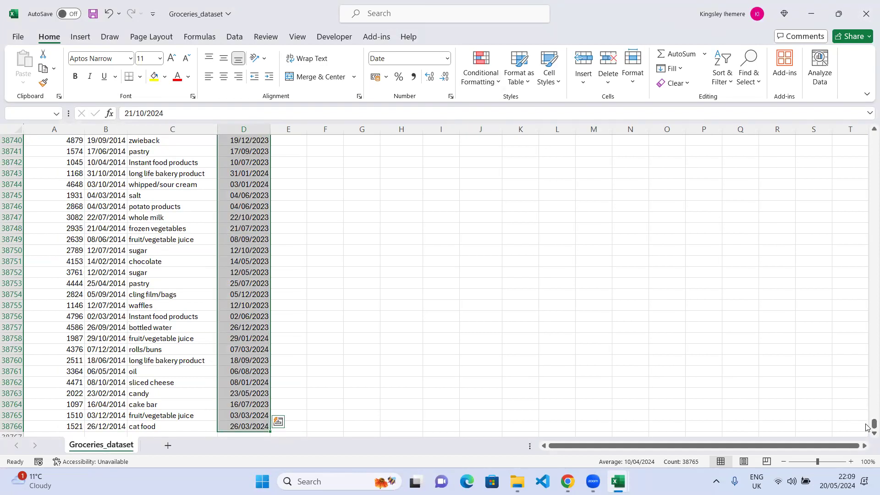
pyautogui.moveTo(874, 426); pyautogui.dragTo(868, 120)
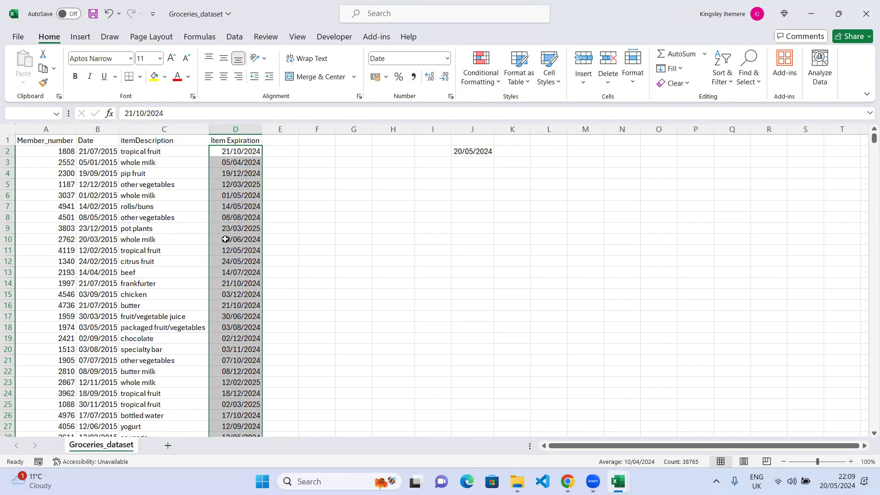
pyautogui.click(500, 81)
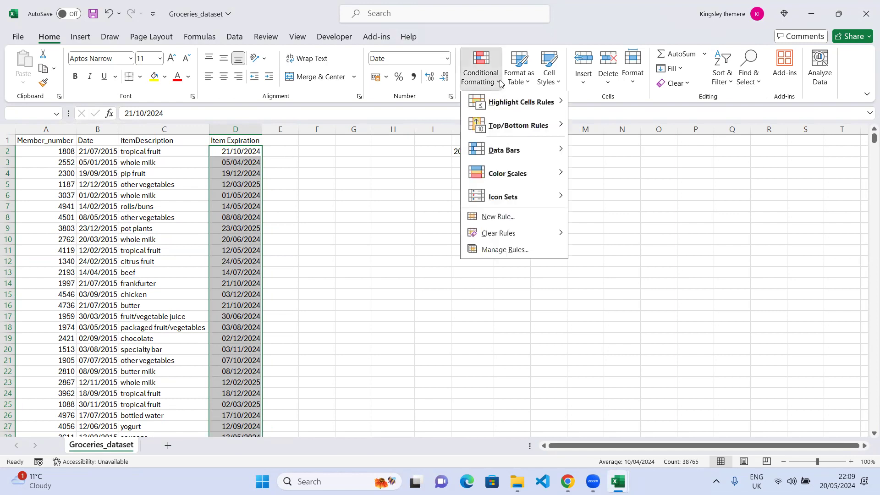
pyautogui.click(498, 217)
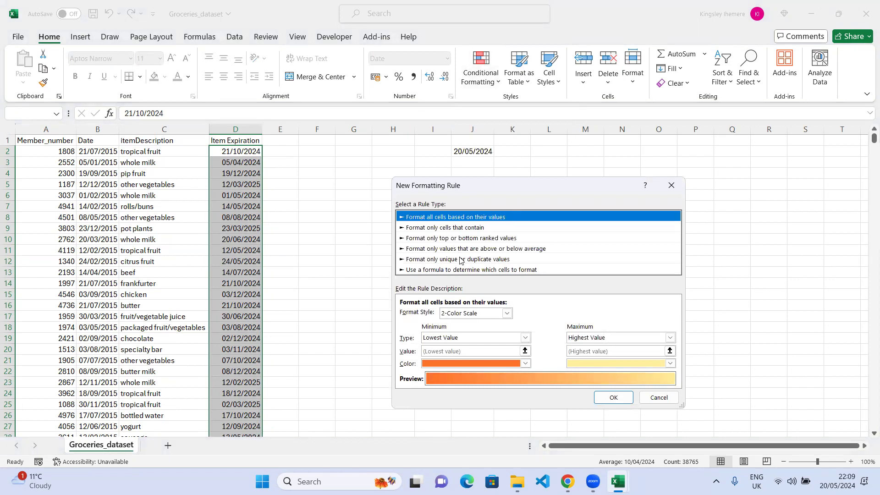
pyautogui.click(533, 274)
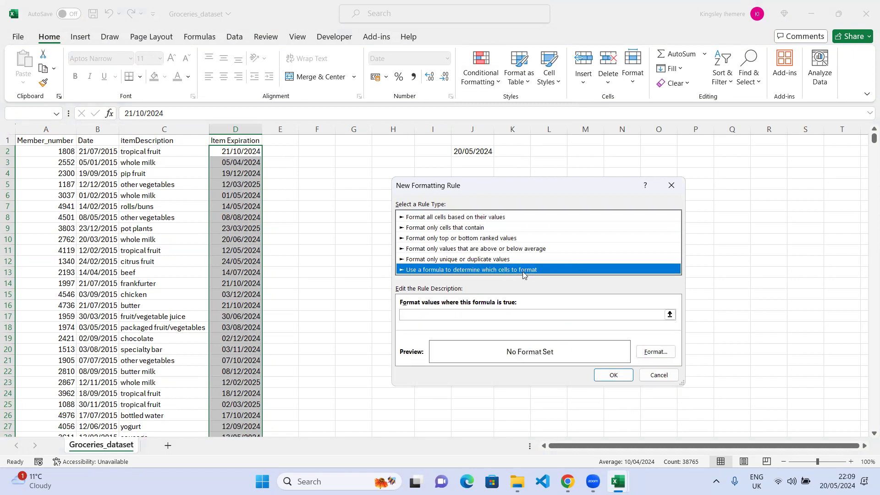
# - Enter =$D2 - $J$2 <= 30 as the rule's formula, referencing the first expiration date and the date in J2
pyautogui.click(469, 315)
pyautogui.click(470, 316)
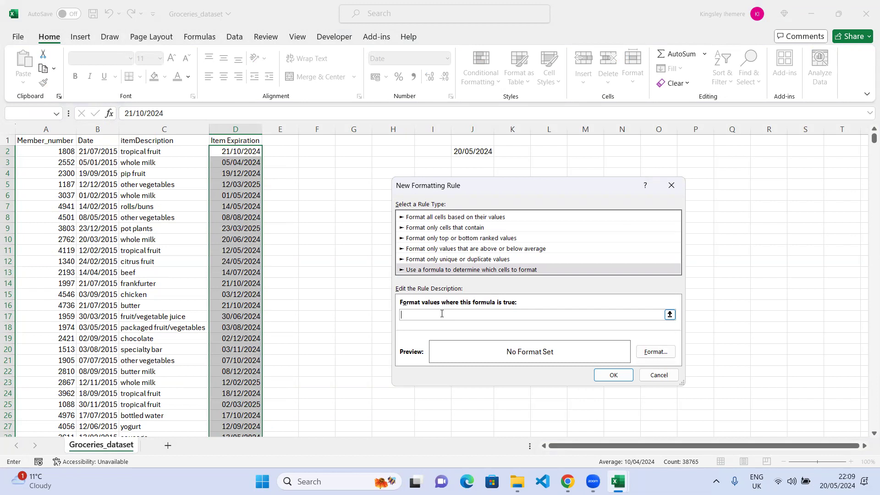
pyautogui.write('=')
pyautogui.click(253, 152)
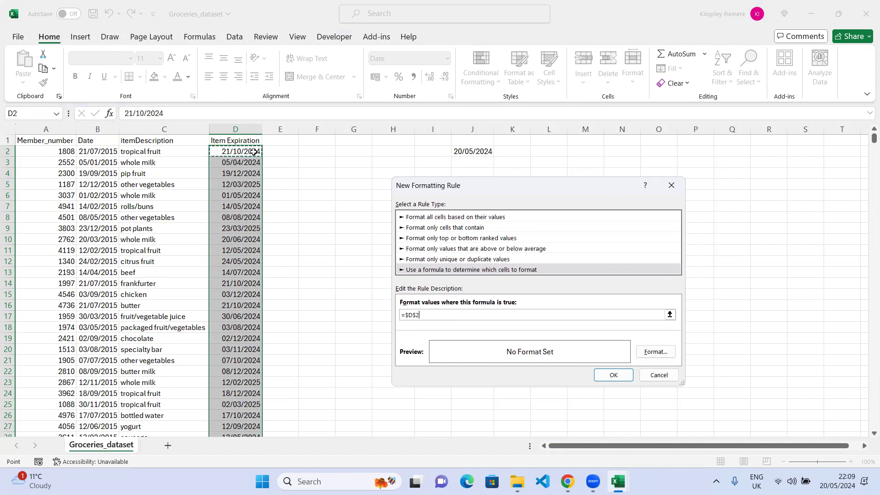
pyautogui.click(416, 315)
pyautogui.press('BackSpace')
pyautogui.write('-')
pyautogui.click(482, 153)
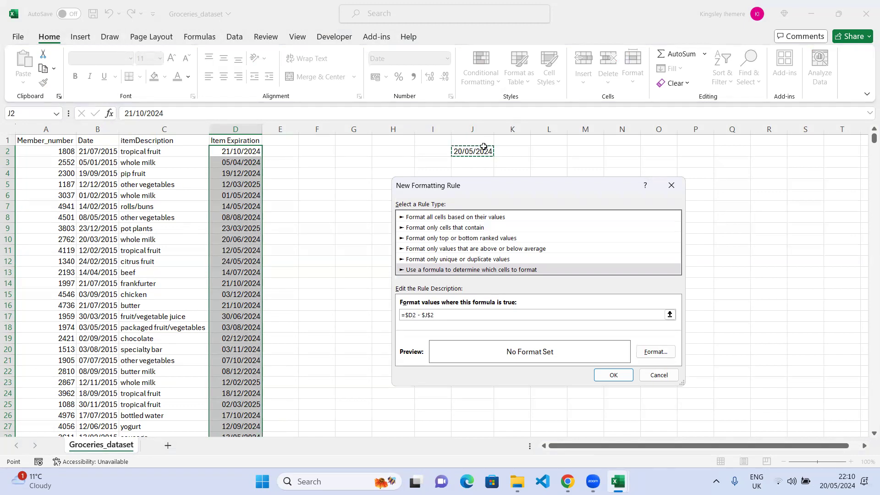
pyautogui.write('<= 30')
# - Give the 30-day expiration rule an orange background fill and apply it to the selected dates
pyautogui.click(654, 352)
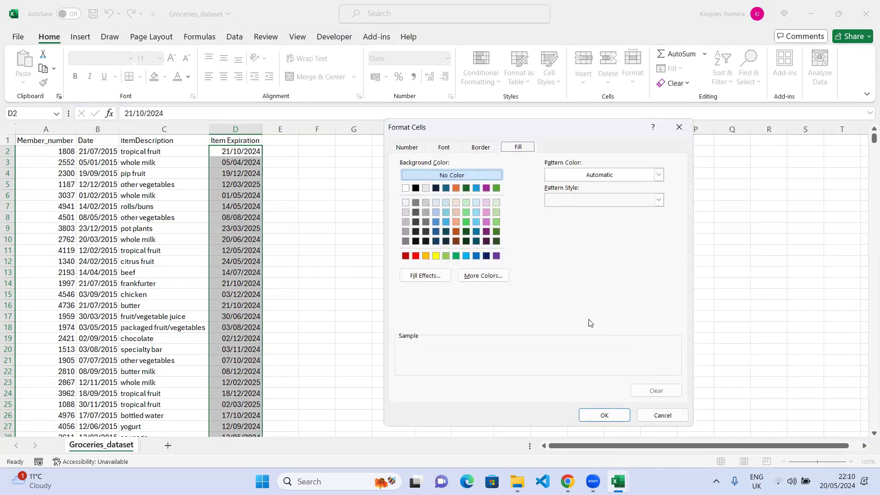
pyautogui.click(425, 256)
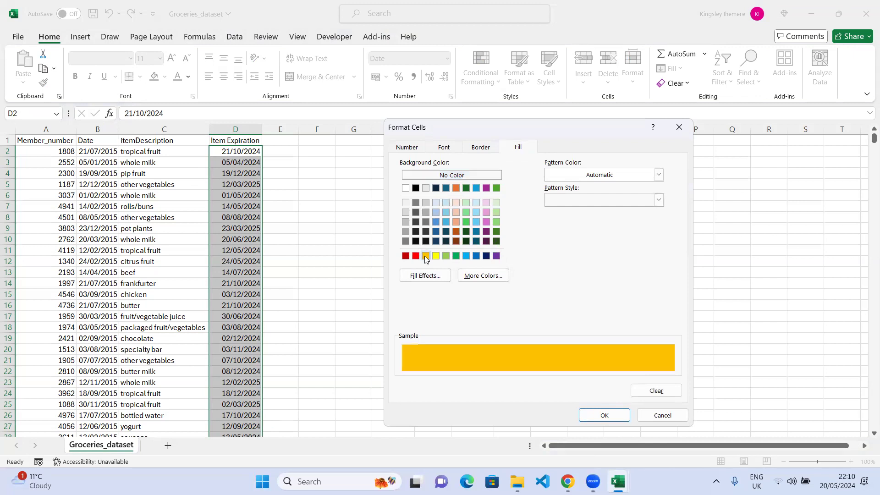
pyautogui.click(599, 417)
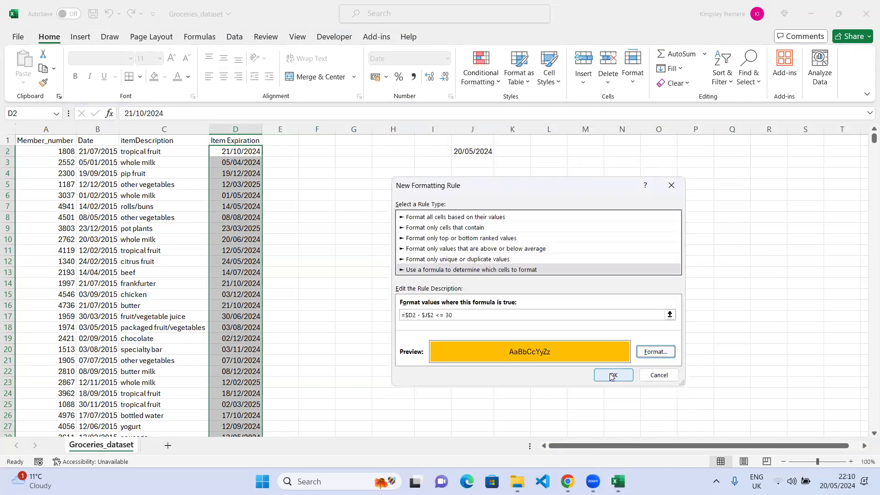
pyautogui.click(613, 375)
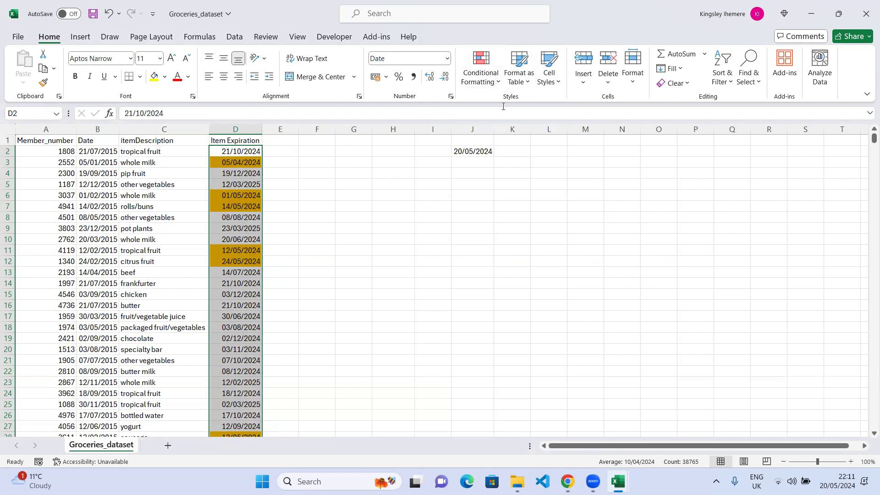
# - Begin a second formula-based formatting rule for the Item Expiration dates with the formula =$D$2 - $J$2 < 0
pyautogui.click(499, 84)
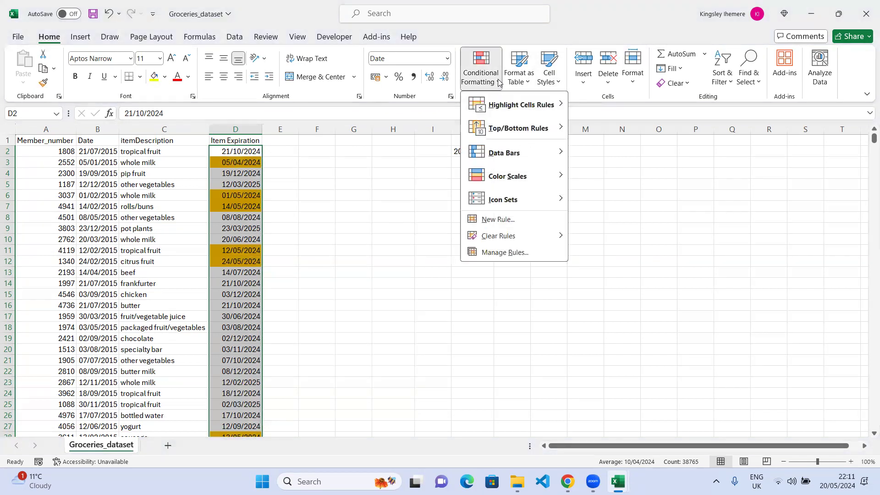
pyautogui.click(510, 222)
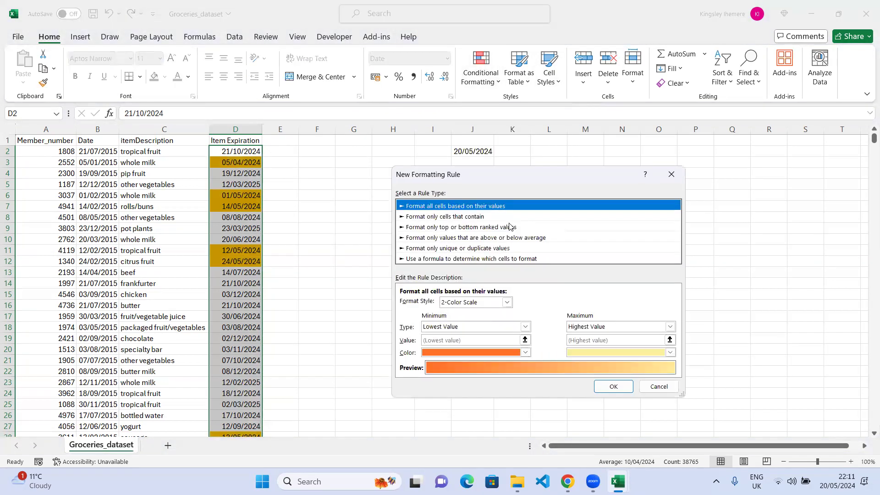
pyautogui.click(479, 258)
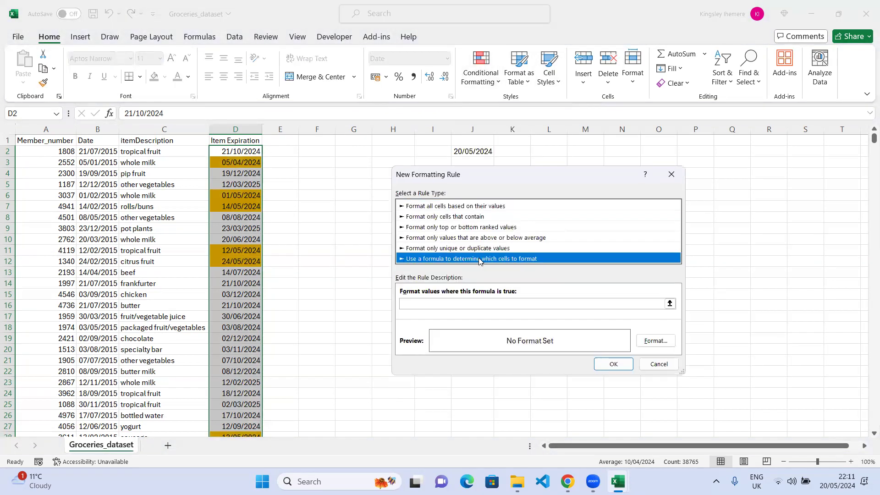
pyautogui.click(472, 303)
pyautogui.write('=')
pyautogui.click(248, 152)
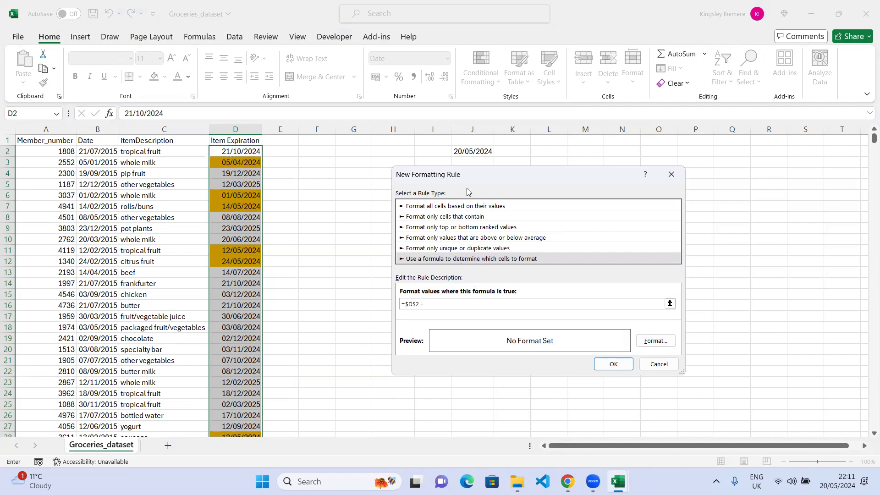
pyautogui.click(472, 153)
pyautogui.write('< 0')
# - Set a red background fill as the format of the rule for expired items
pyautogui.click(661, 344)
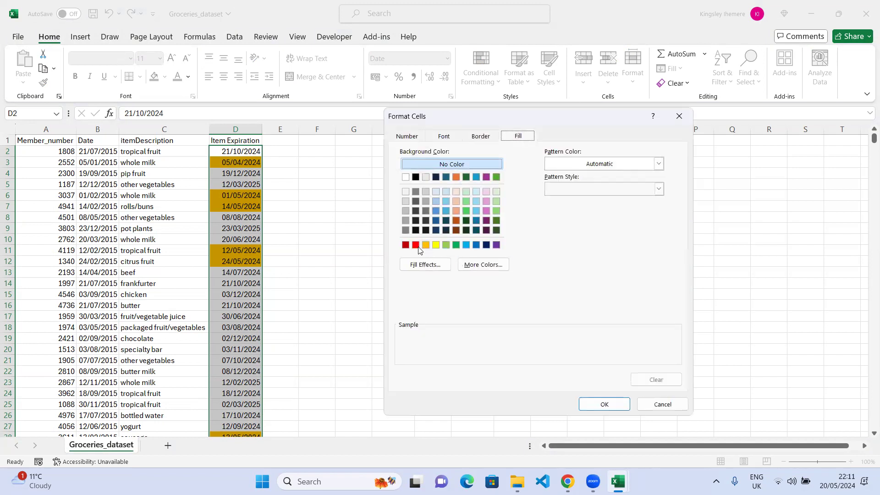
pyautogui.click(416, 246)
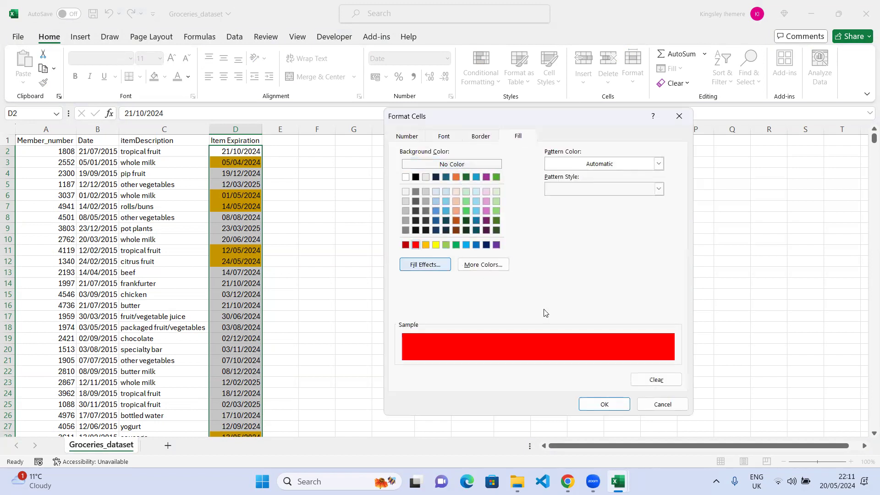
pyautogui.click(604, 405)
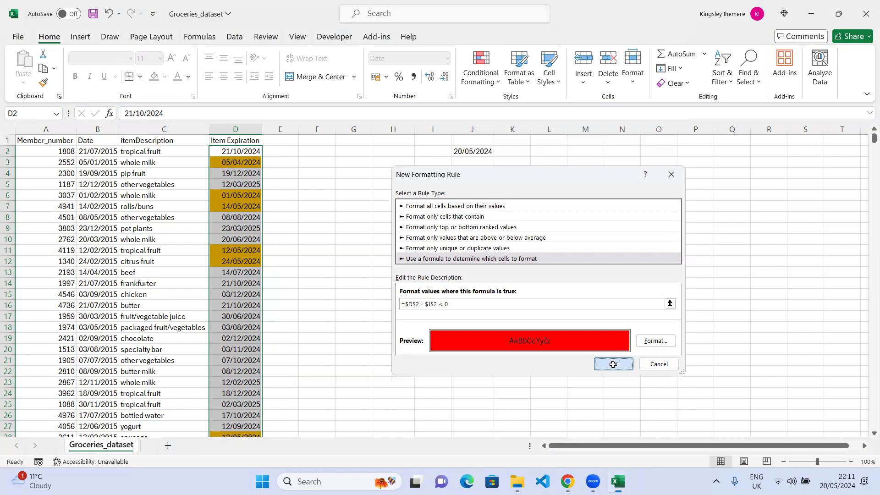
# - Apply the red formula-based rule for expired items to the selected Item Expiration dates
pyautogui.click(613, 364)
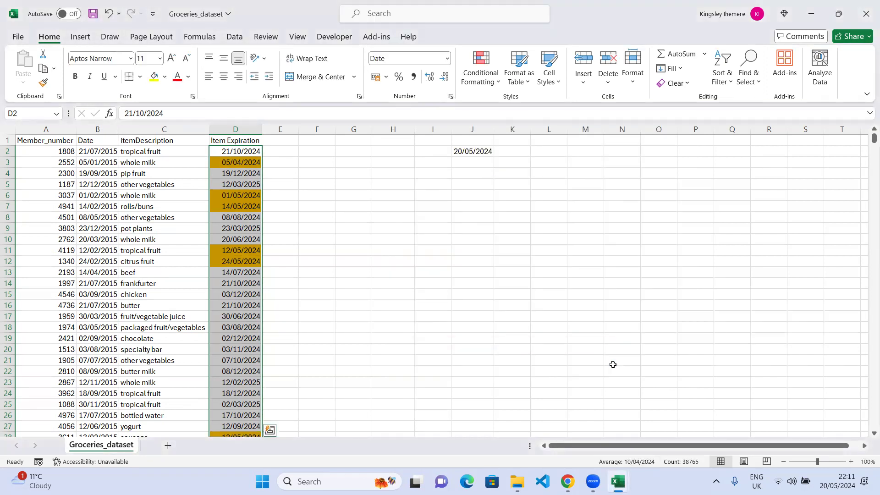
pyautogui.click(248, 240)
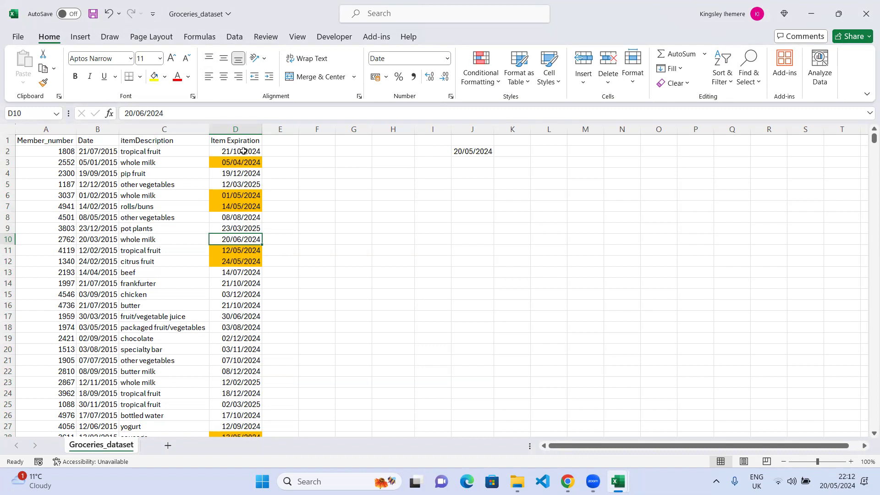
# - Delete the red formatting rule with the formula =$D$2 - $J$2 < 0 from the Item Expiration dates' conditional formatting rules
pyautogui.click(497, 85)
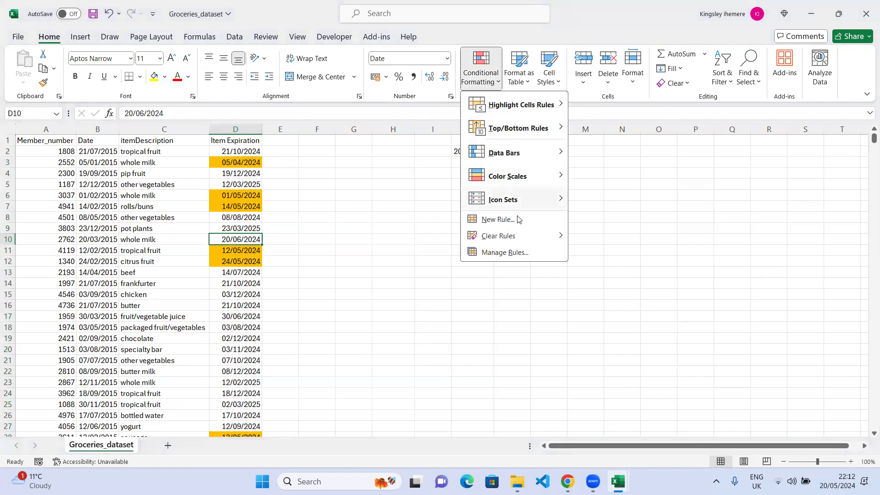
pyautogui.click(520, 256)
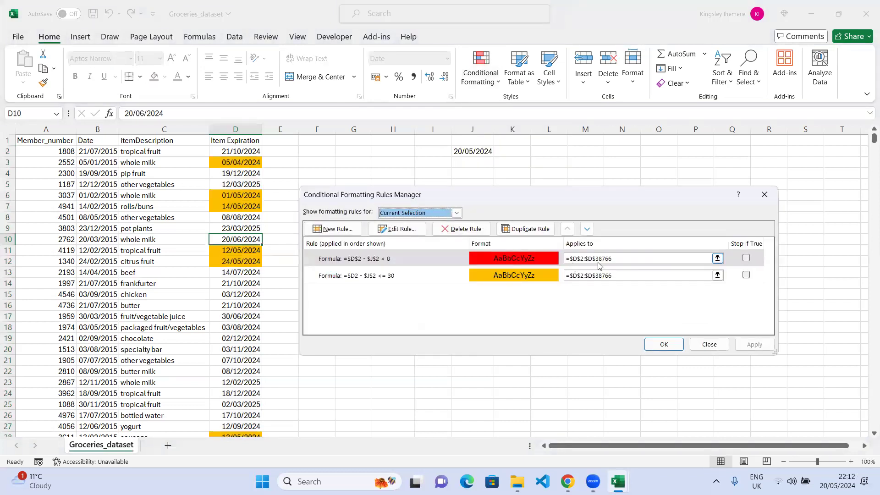
pyautogui.click(746, 258)
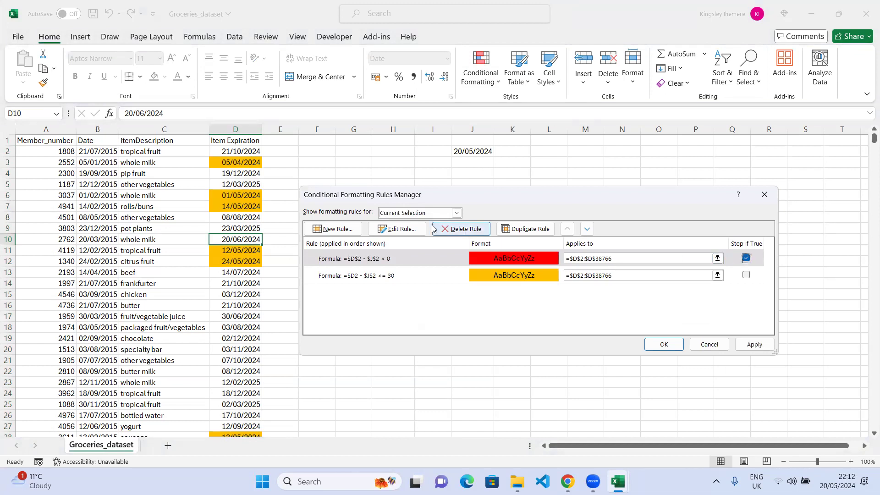
pyautogui.click(454, 233)
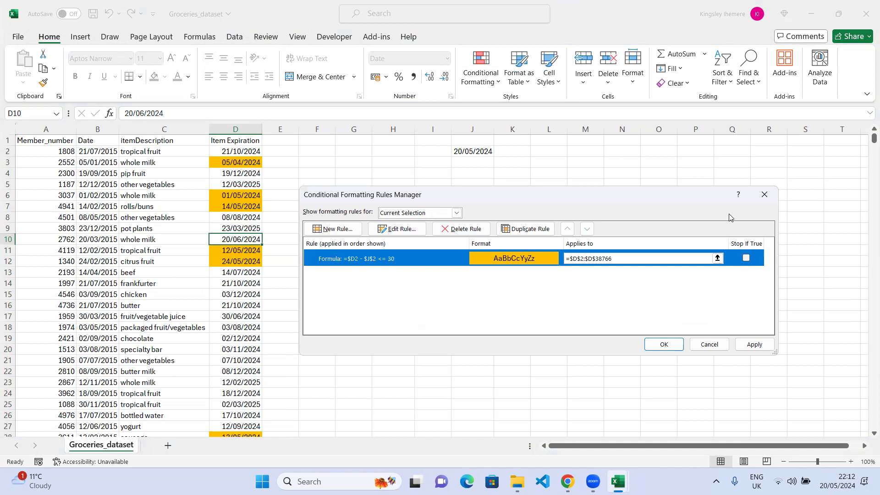
pyautogui.click(664, 344)
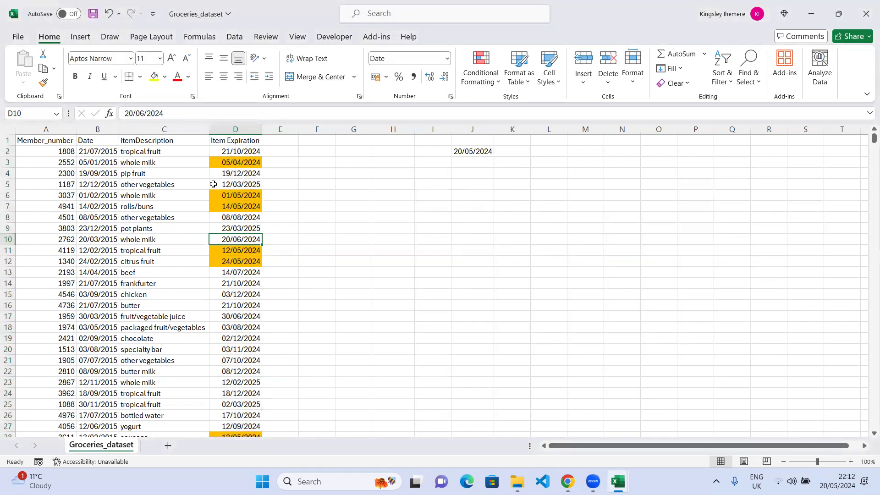
# - Select all Item Expiration dates from D2 downward and start a new formatting rule that uses a formula
pyautogui.click(254, 149)
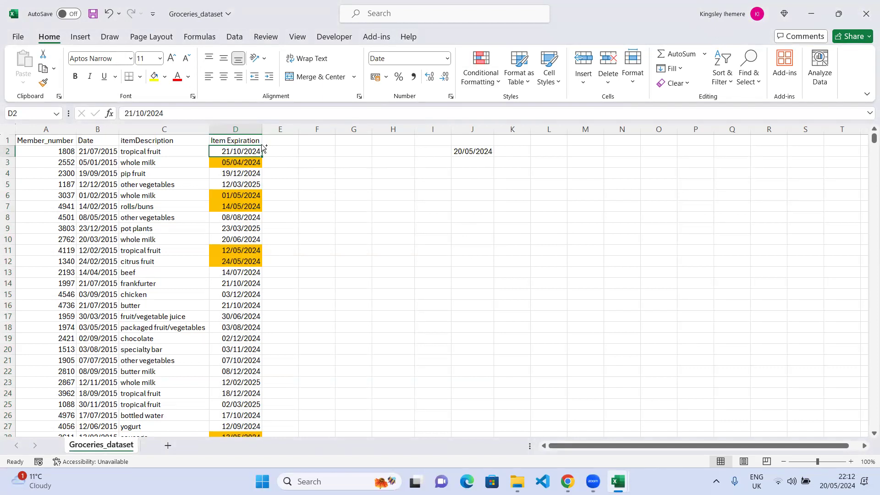
pyautogui.doubleClick(263, 148)
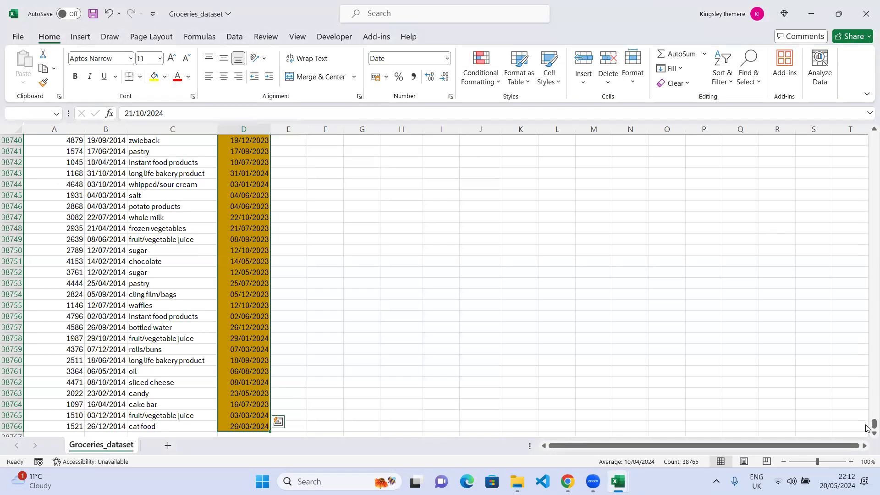
pyautogui.moveTo(873, 424); pyautogui.dragTo(866, 107)
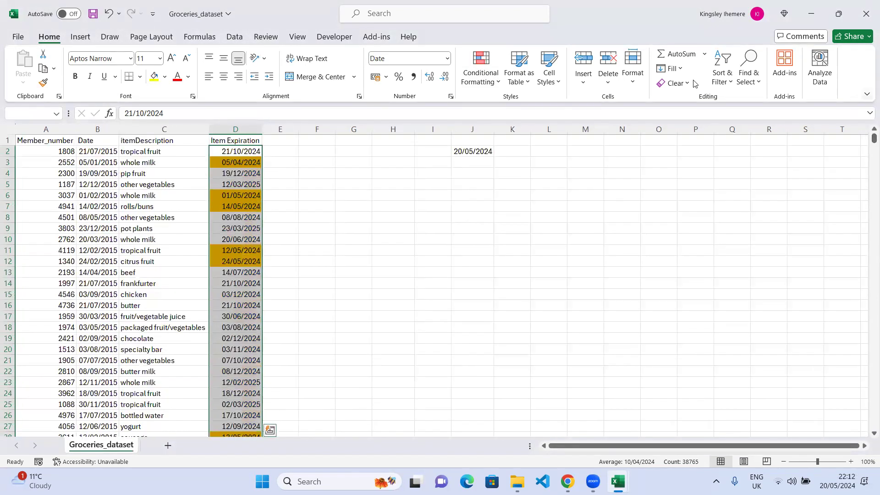
pyautogui.click(499, 83)
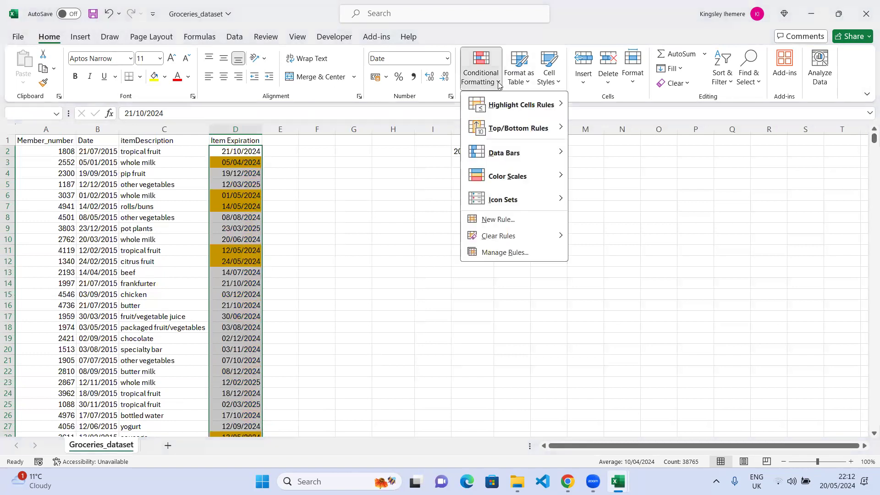
pyautogui.click(504, 223)
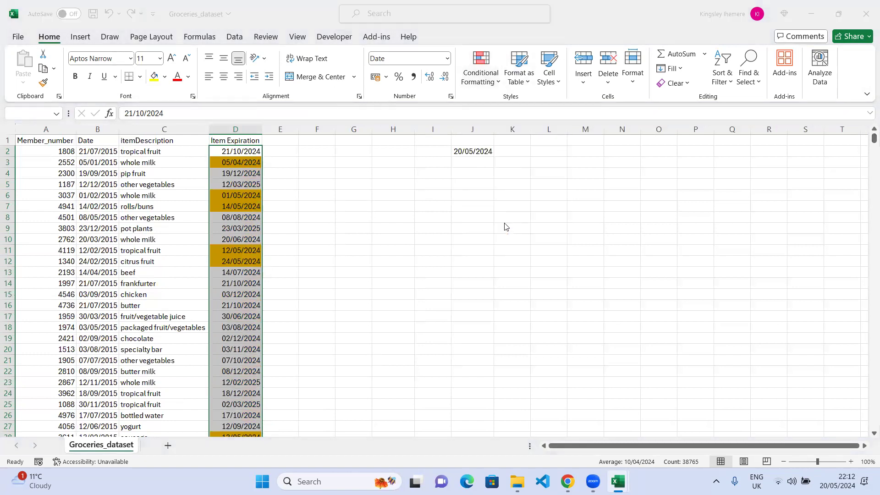
pyautogui.click(458, 248)
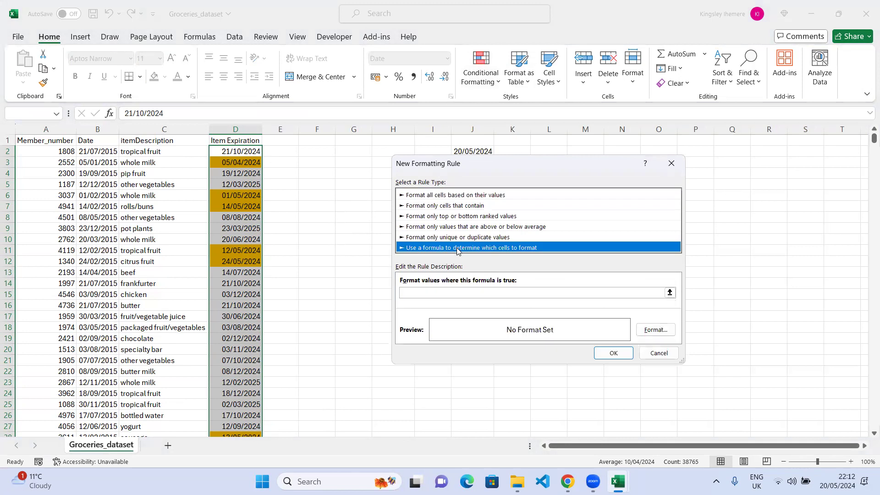
# - Enter =$D2 - $J$2 < 0 as the rule's formula, keeping the row of the expiration date reference relative
pyautogui.click(446, 291)
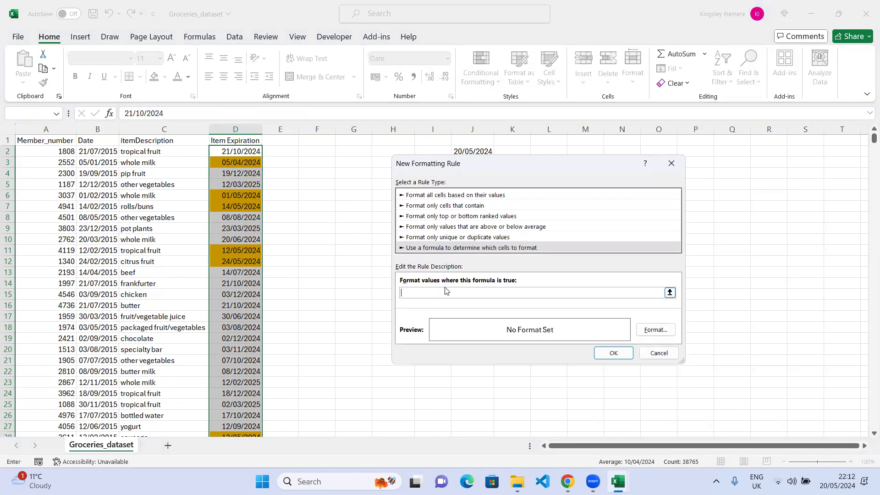
pyautogui.click(248, 153)
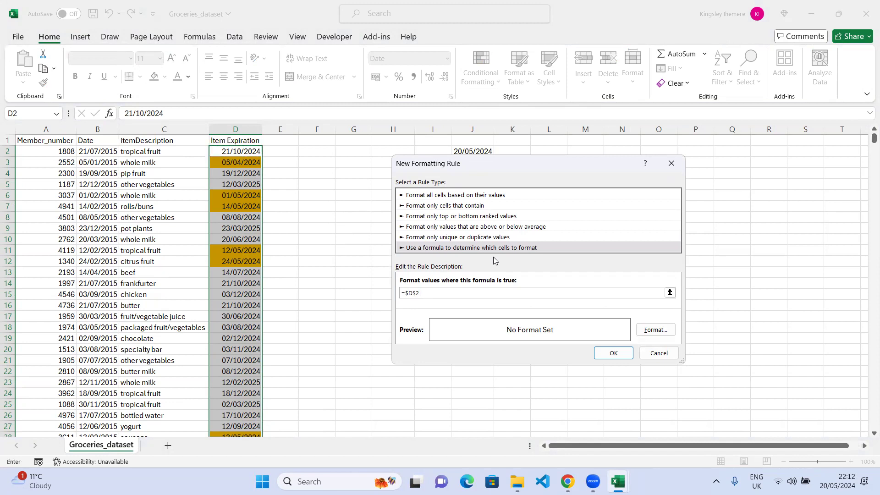
pyautogui.write('-')
pyautogui.click(487, 151)
pyautogui.write('< 0')
pyautogui.click(416, 294)
pyautogui.press('BackSpace')
# - Give the expired-items rule a red background fill and apply it to the Item Expiration dates
pyautogui.click(656, 330)
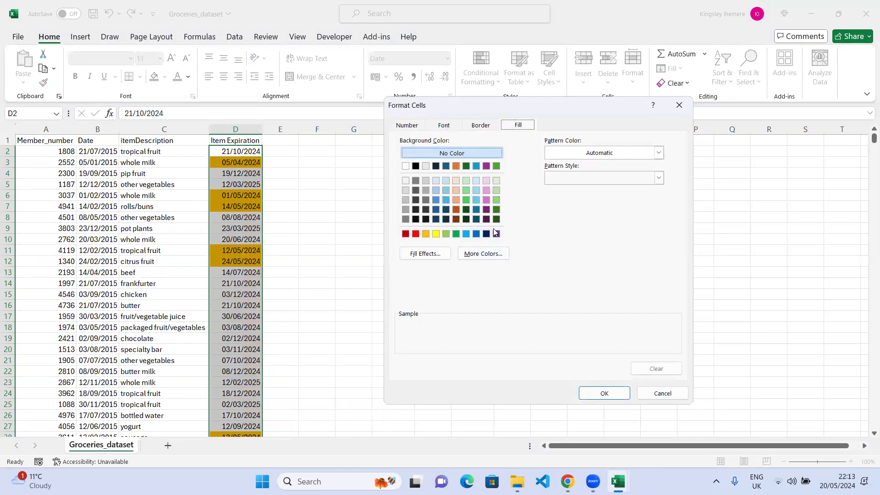
pyautogui.click(415, 234)
pyautogui.click(604, 394)
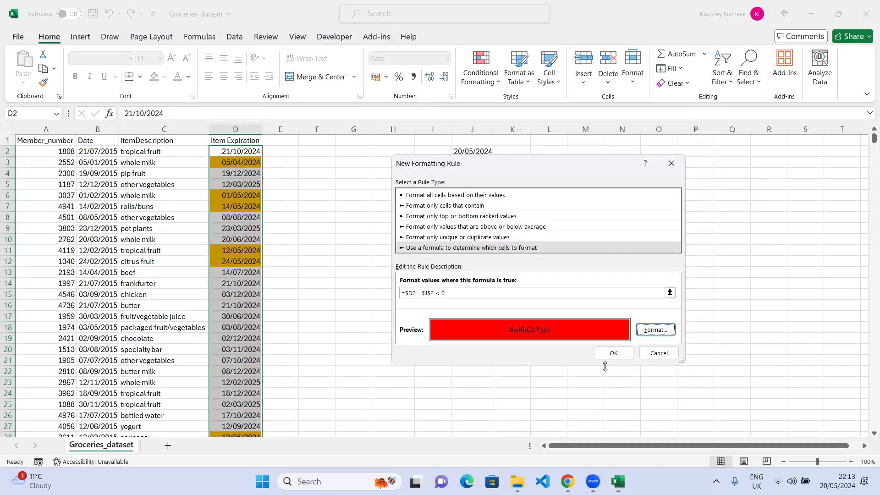
pyautogui.click(614, 353)
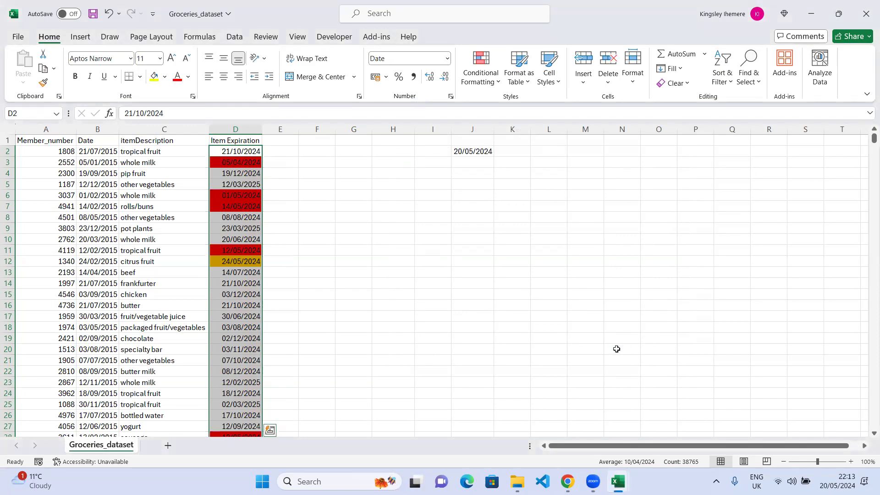
pyautogui.click(289, 217)
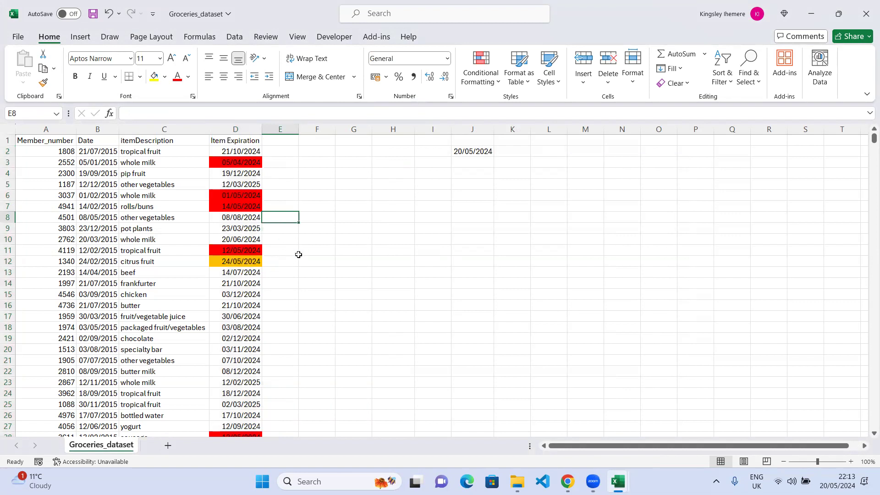
pyautogui.scroll(-6, 266, 284)
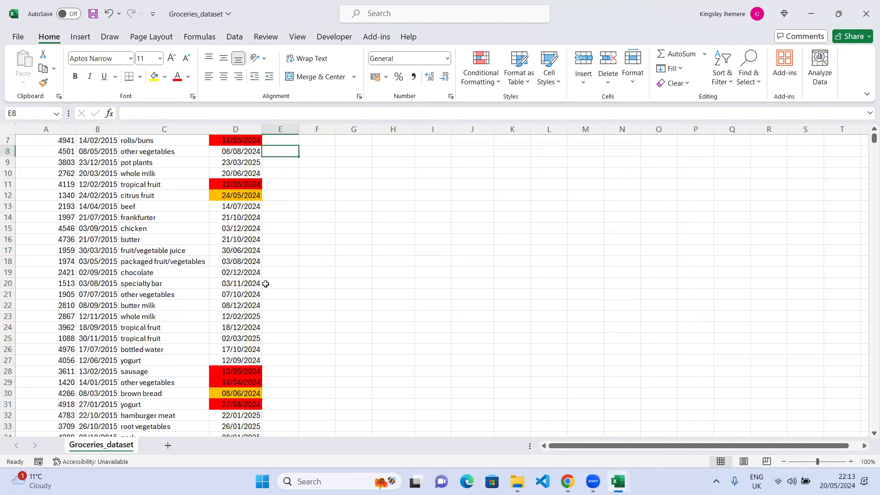
pyautogui.scroll(6, 266, 284)
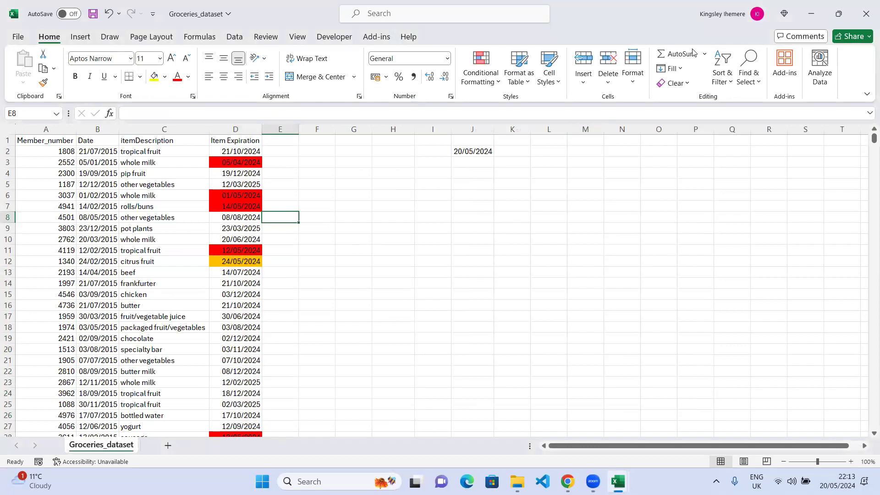
pyautogui.click(693, 50)
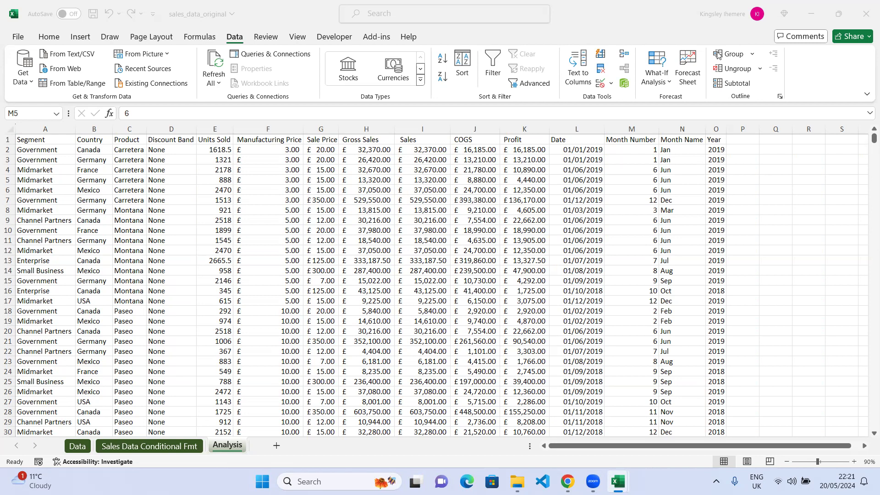
# - Toggle column filters on and off for the Analysis sheet's sales data, viewing the Units Sold filter options in between
pyautogui.click(424, 179)
pyautogui.click(576, 179)
pyautogui.click(474, 171)
pyautogui.click(193, 201)
pyautogui.click(493, 67)
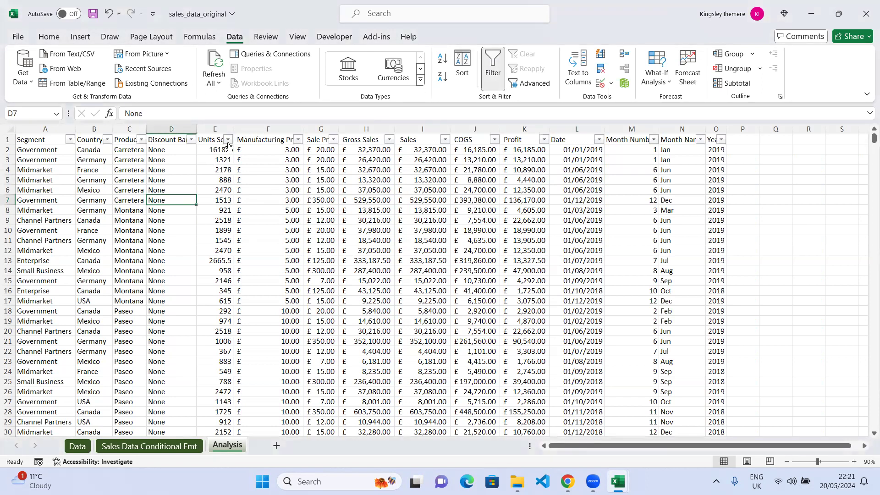
pyautogui.click(227, 140)
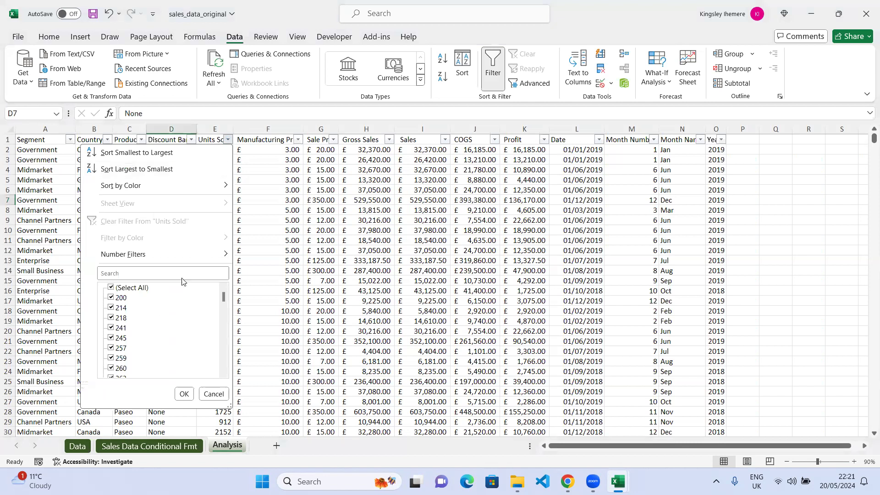
pyautogui.click(212, 394)
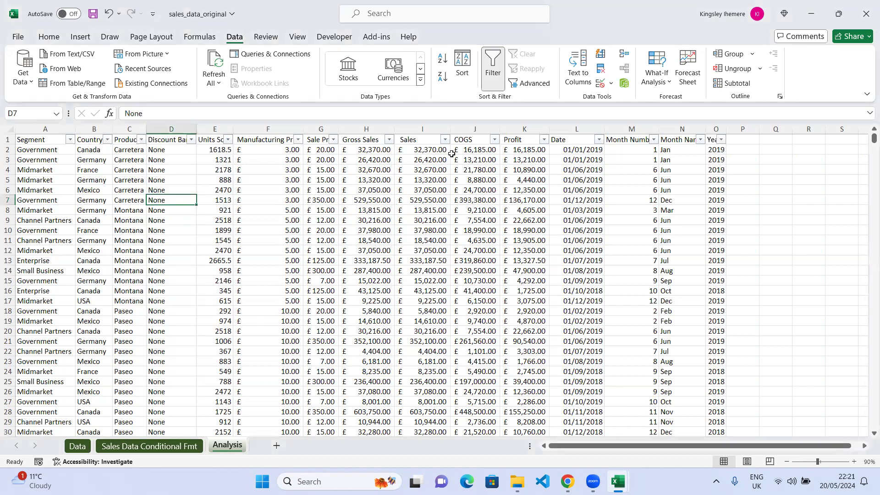
pyautogui.click(493, 69)
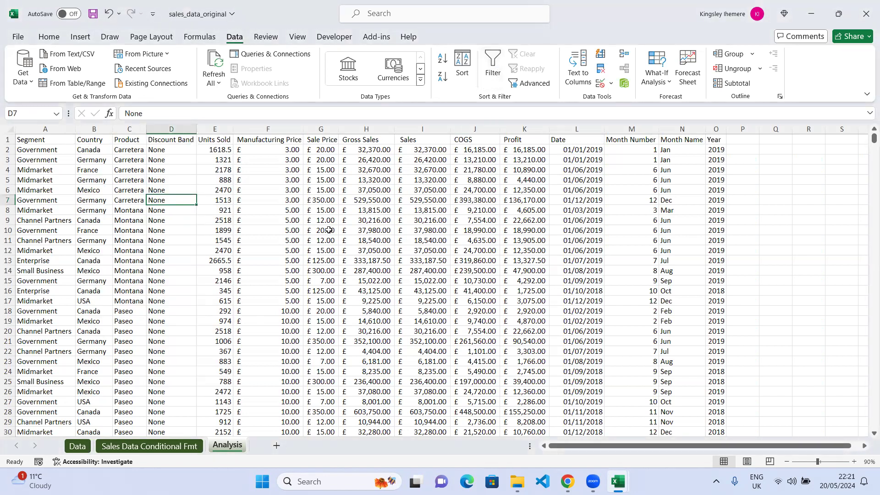
# - Examine the sales records on the Analysis sheet from the first rows down to the end of the data
pyautogui.click(360, 198)
pyautogui.click(638, 264)
pyautogui.click(724, 215)
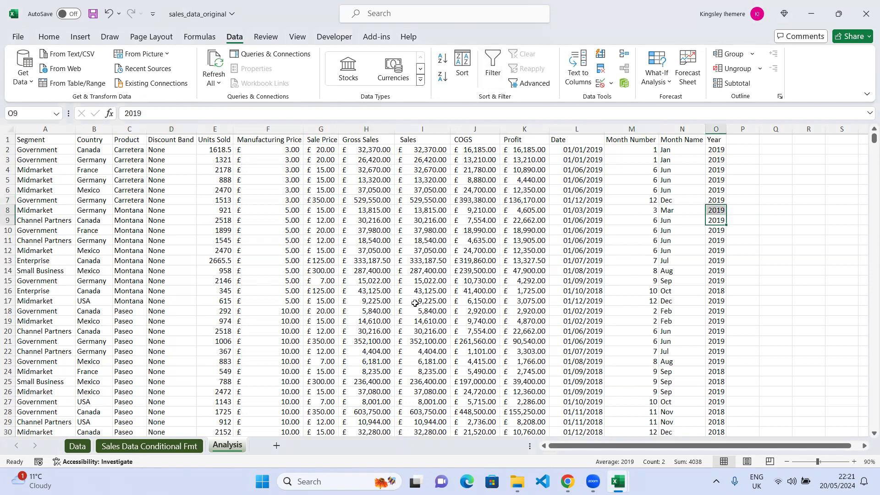
pyautogui.click(246, 301)
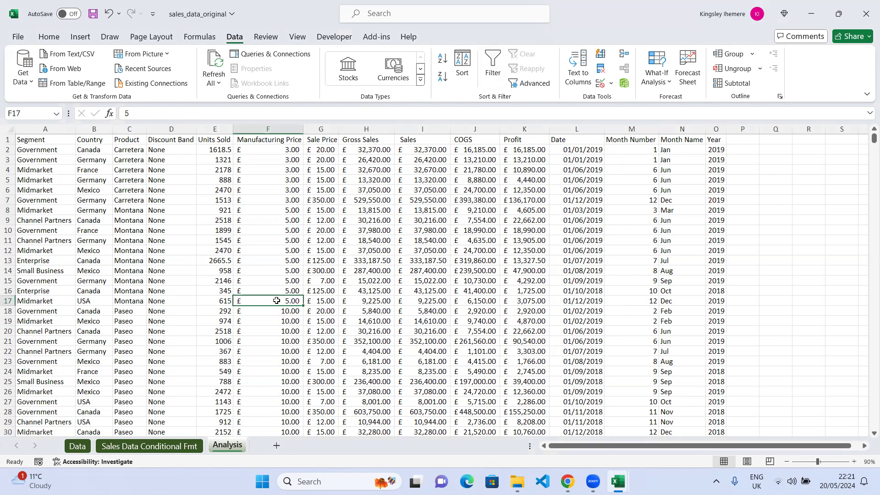
pyautogui.moveTo(867, 144); pyautogui.dragTo(867, 137)
pyautogui.scroll(-13, 810, 277)
pyautogui.scroll(-20, 811, 278)
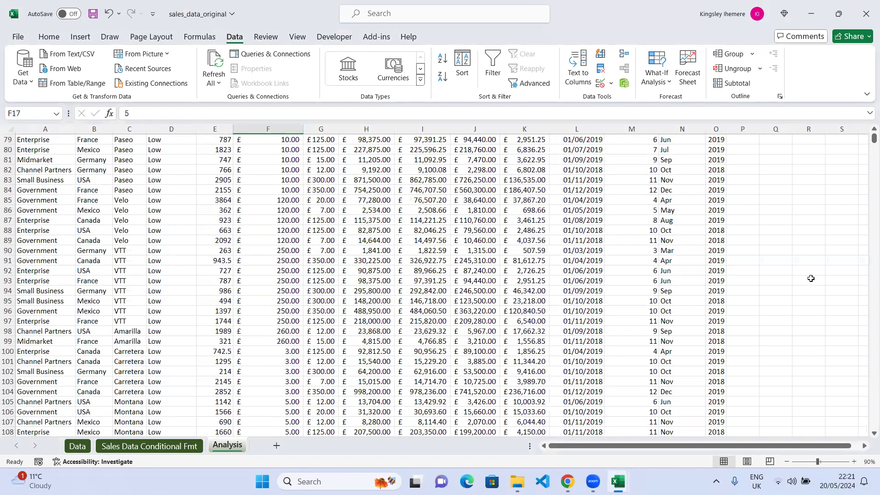
pyautogui.scroll(-11, 832, 265)
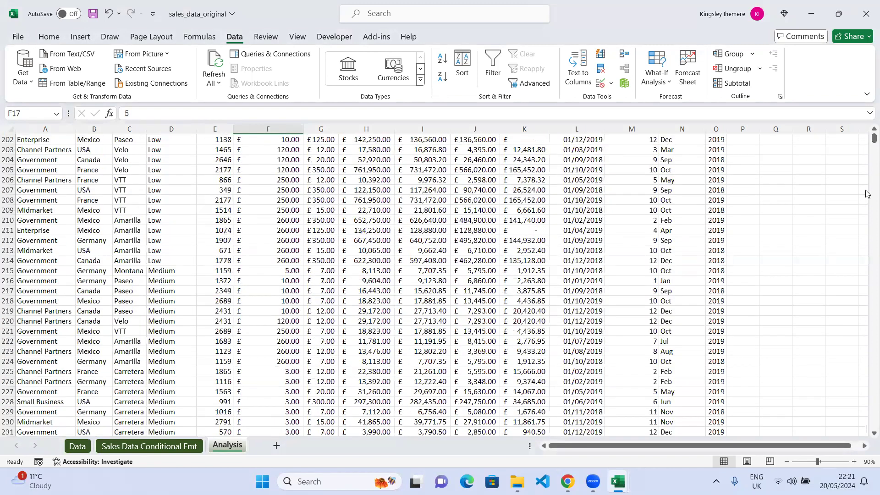
pyautogui.scroll(-20, 537, 334)
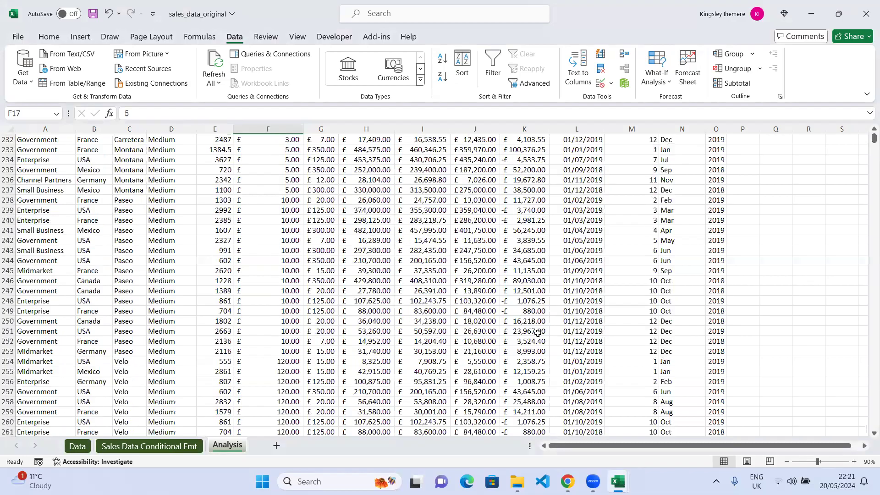
pyautogui.scroll(-20, 540, 324)
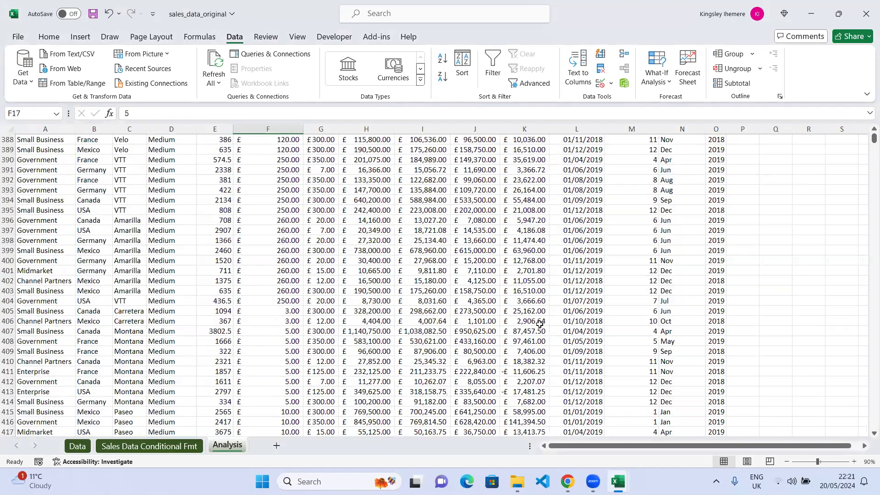
pyautogui.scroll(-20, 540, 324)
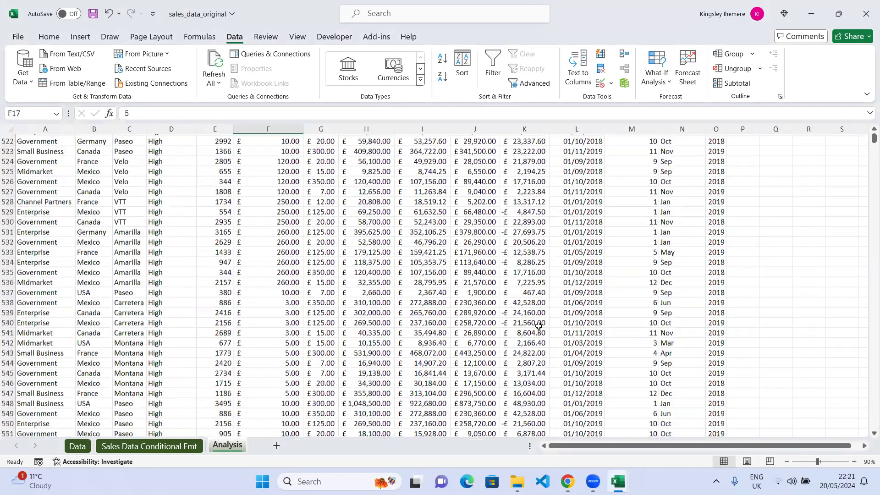
pyautogui.scroll(-20, 540, 324)
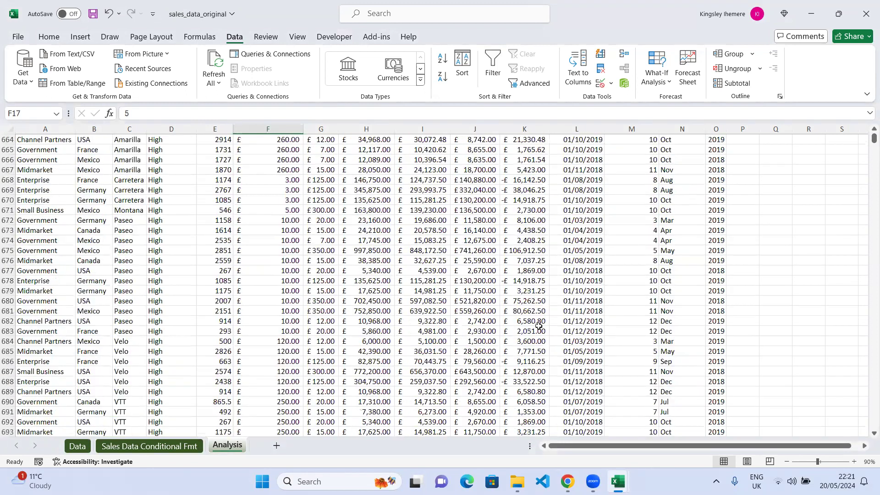
pyautogui.scroll(20, 345, 304)
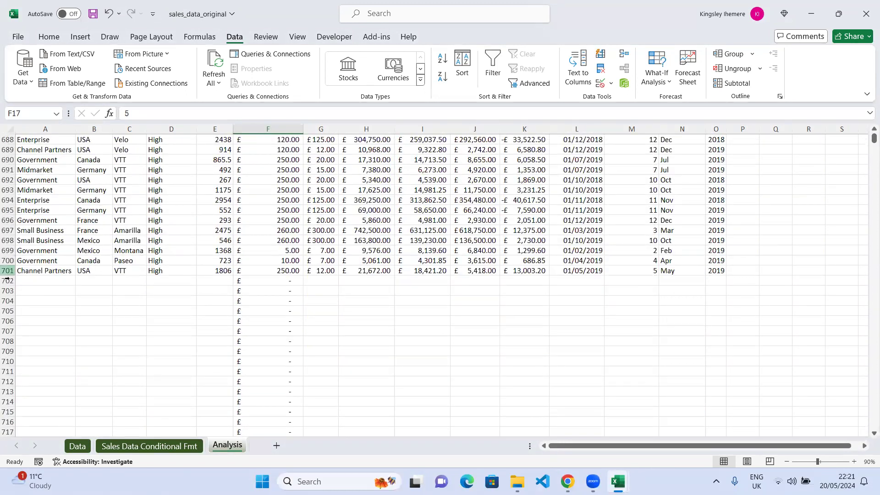